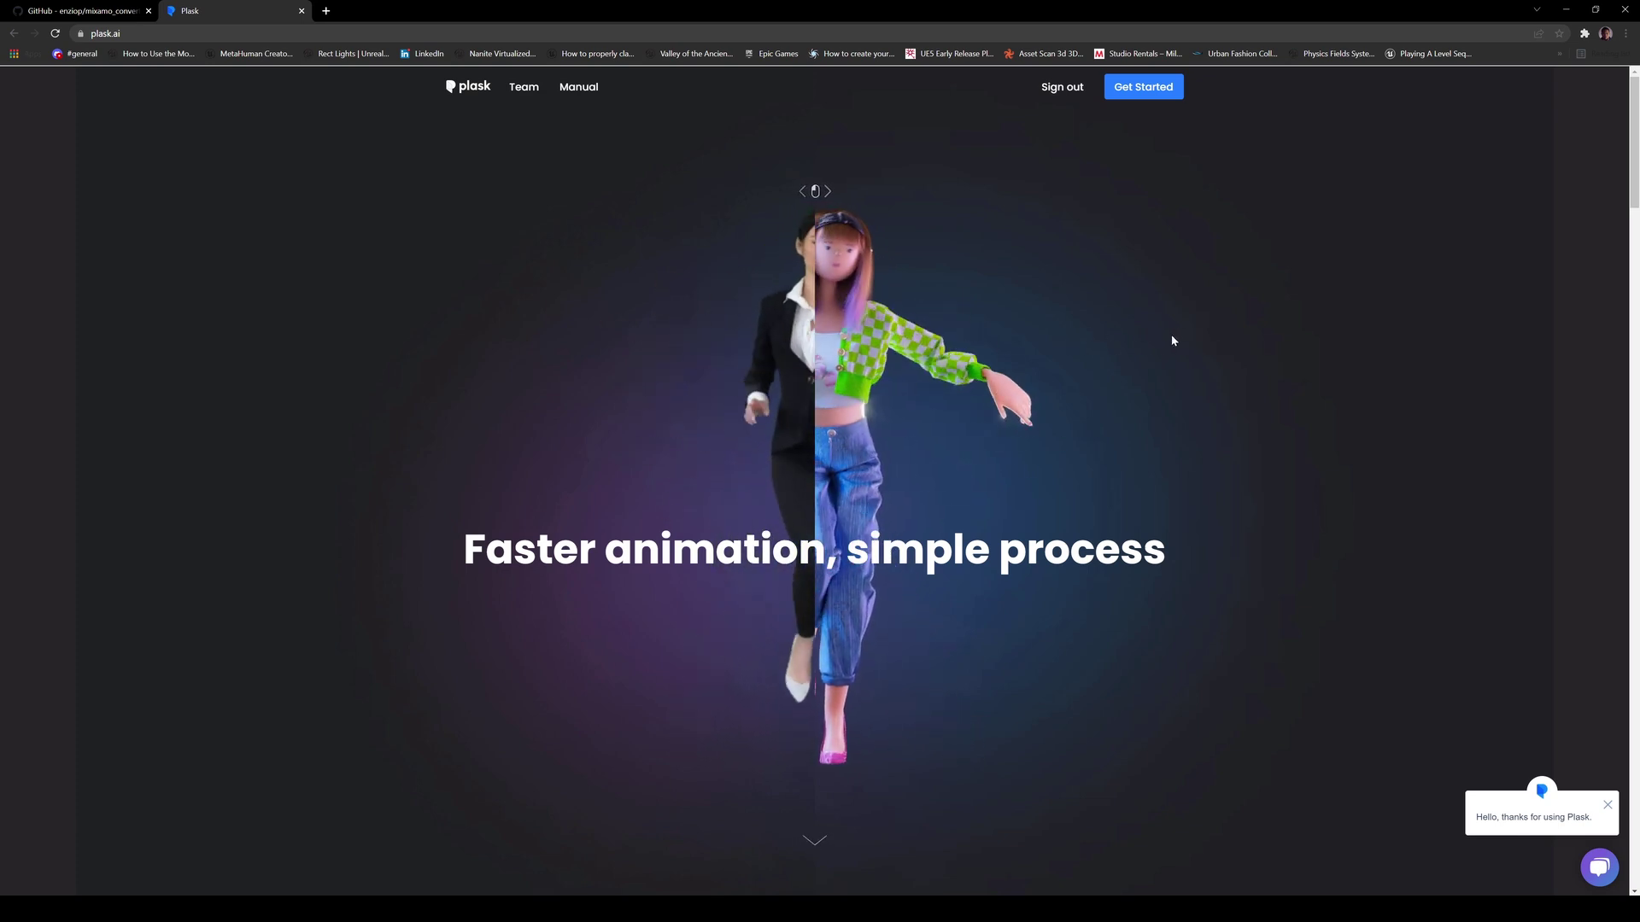
Step: Launch Plask and display the Mannequin's bindPose motion on the mannequin in the viewport
click(1143, 87)
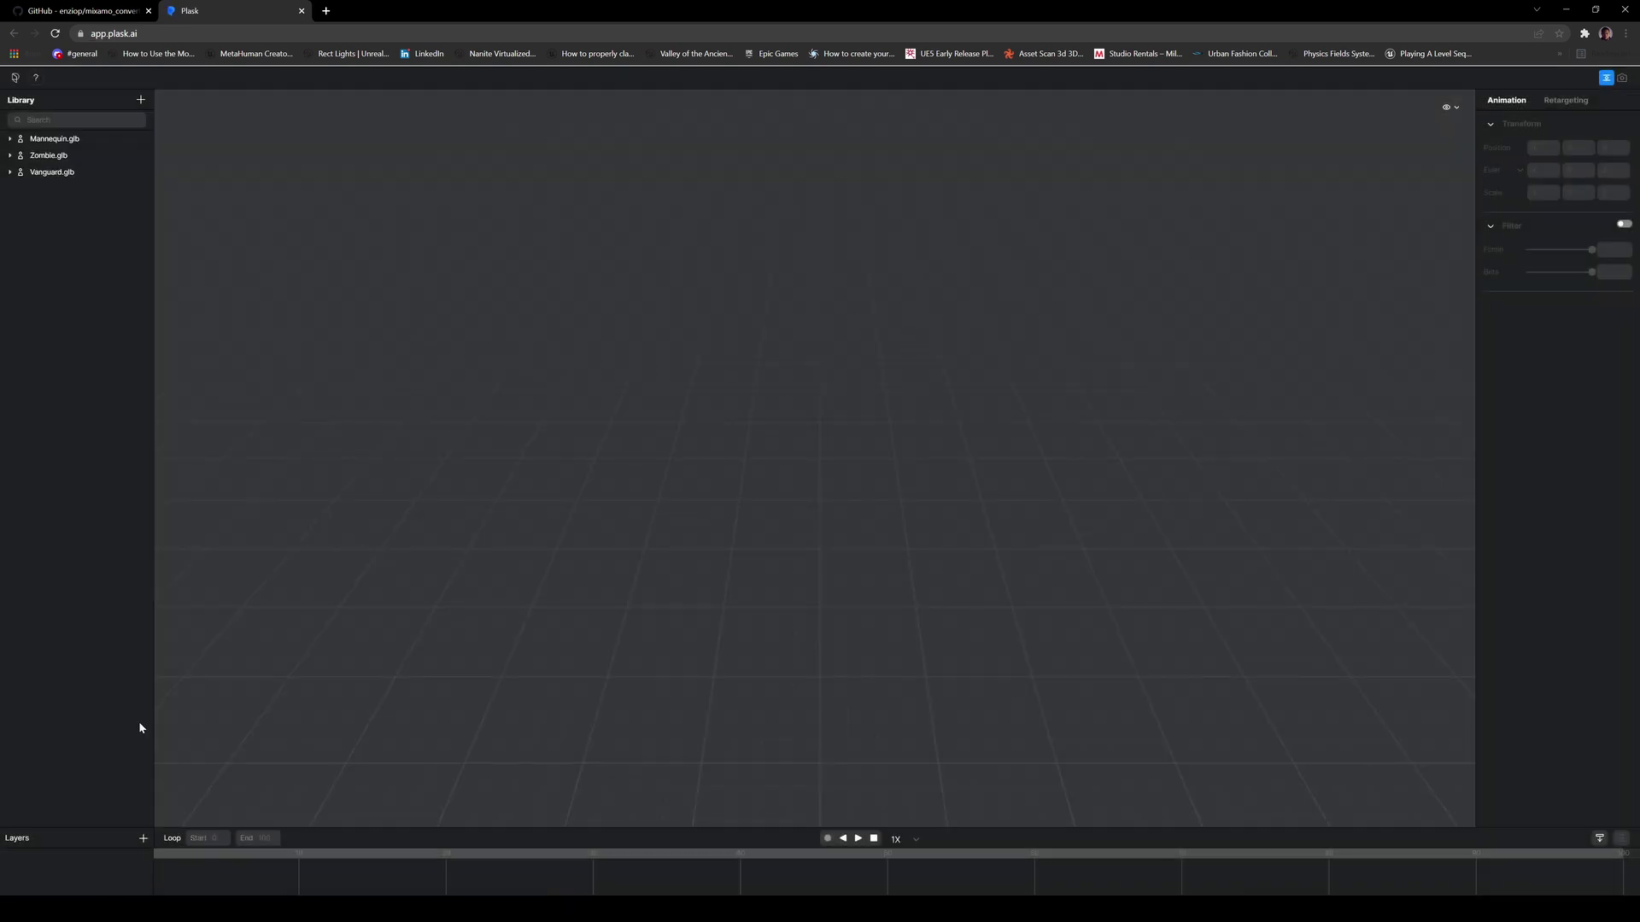
click(53, 142)
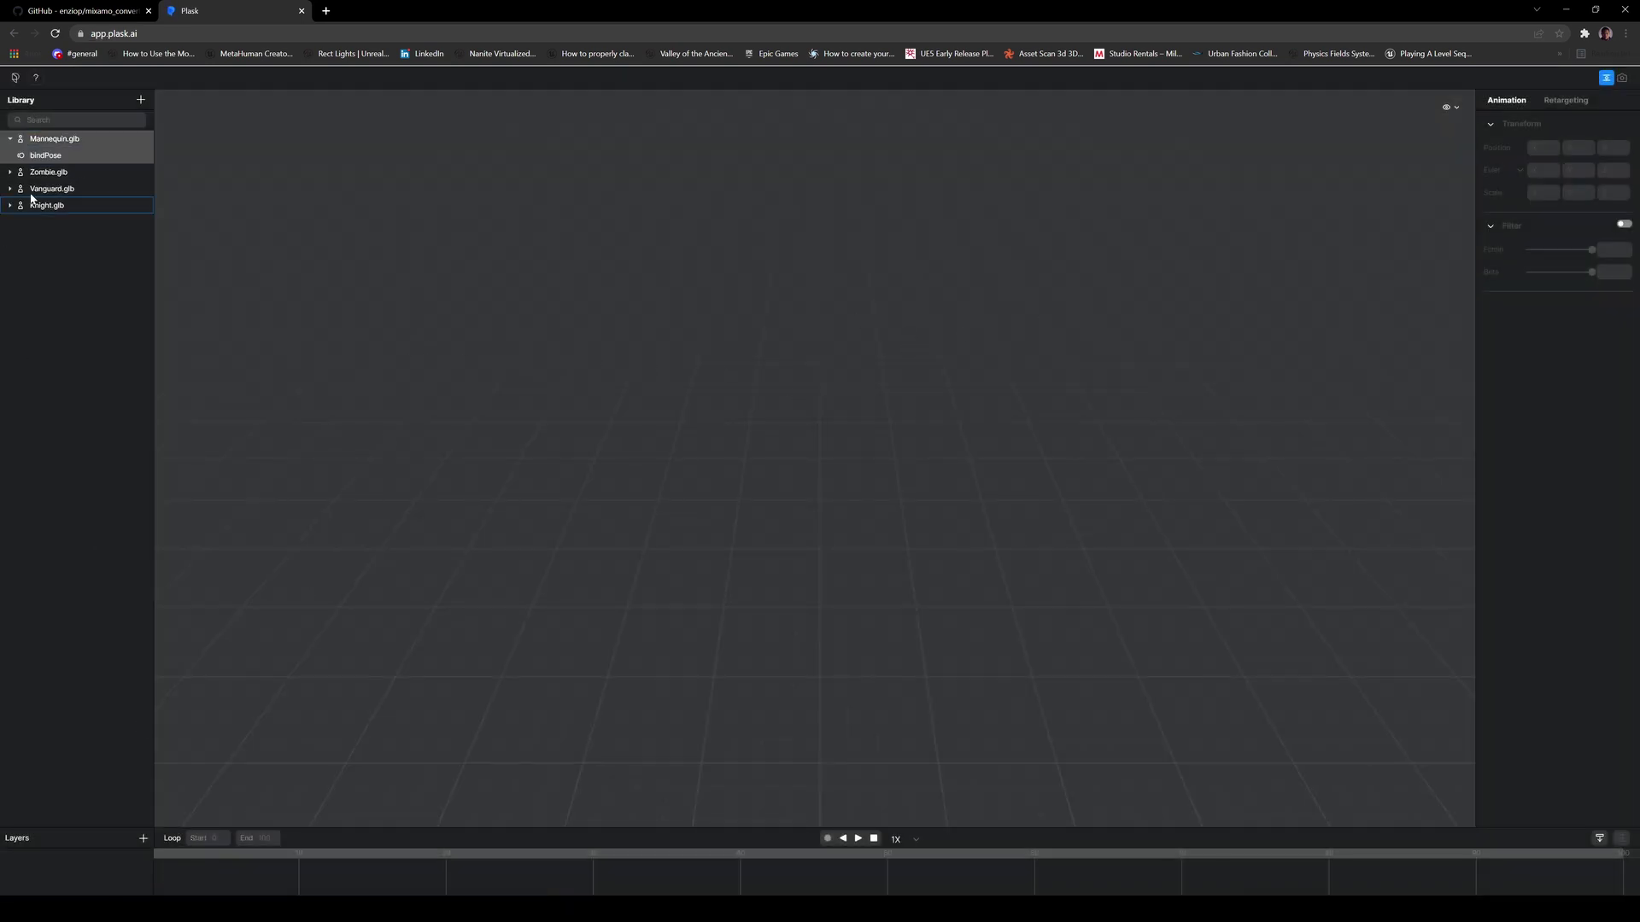
right_click(48, 155)
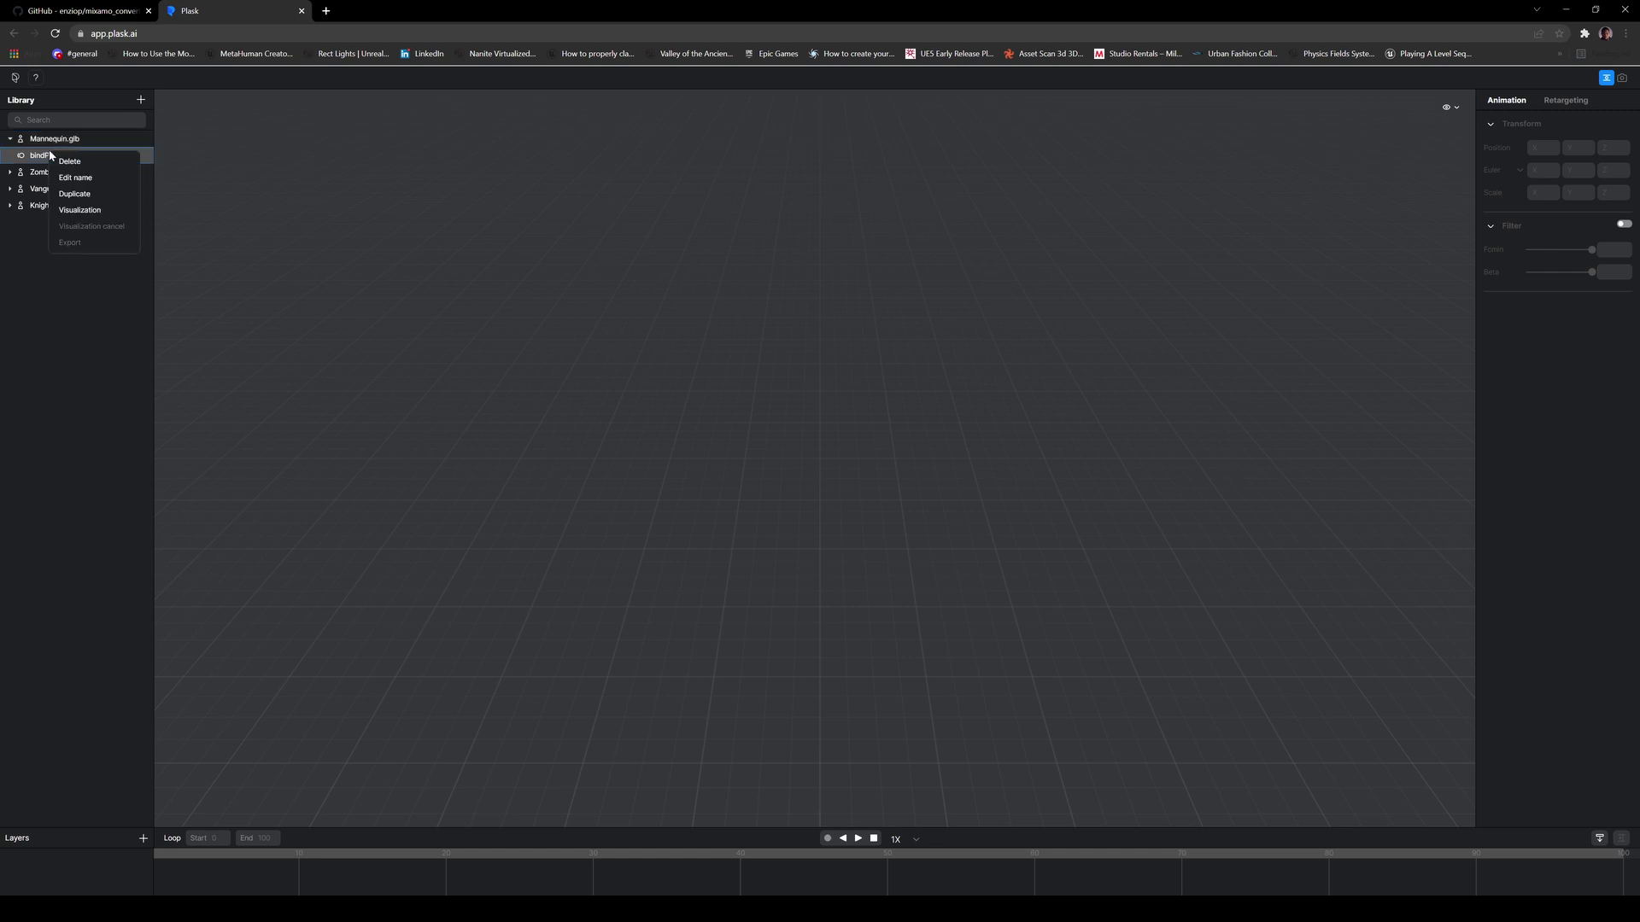
click(90, 211)
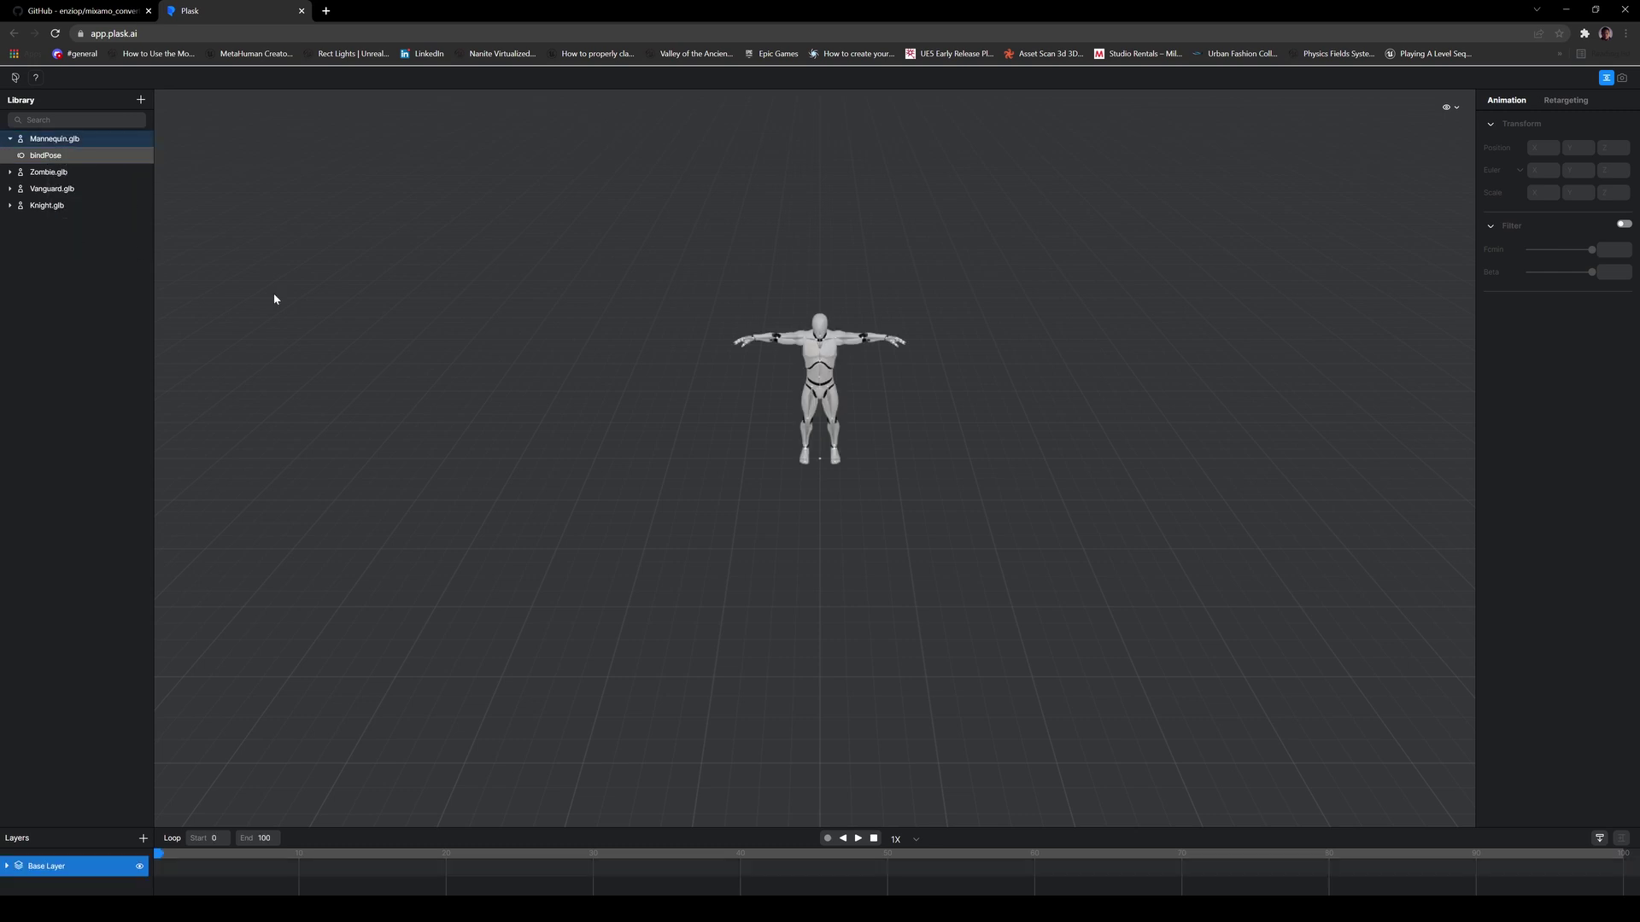
Step: Export the bindPose motion as an FBX file, Mannequin (2).fbx
right_click(41, 160)
click(90, 252)
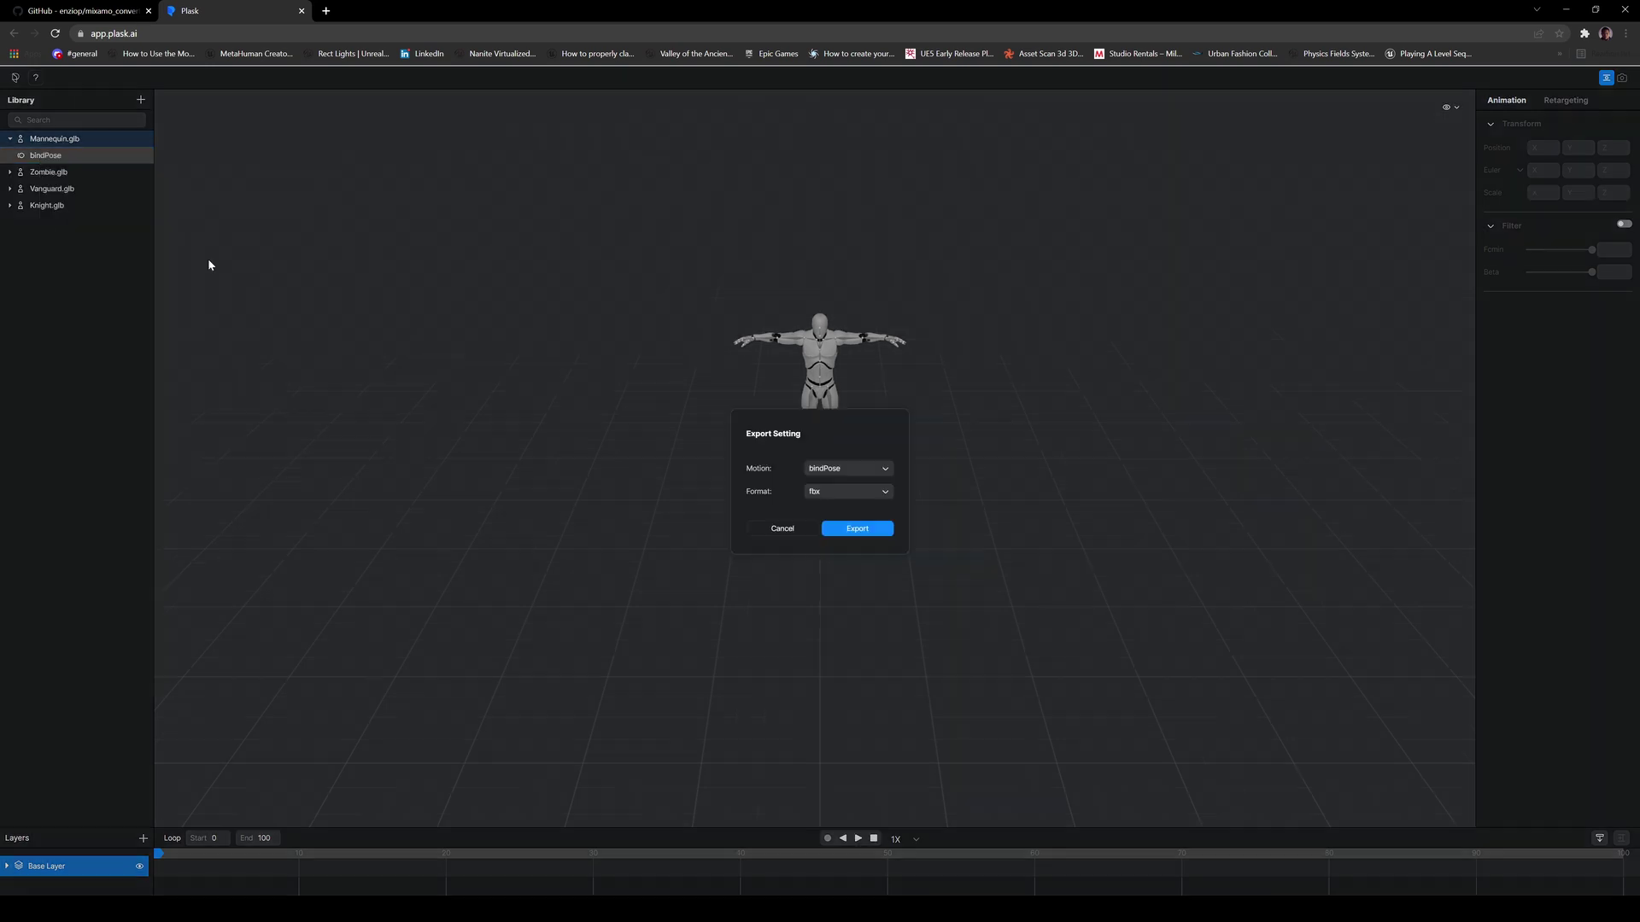
click(853, 528)
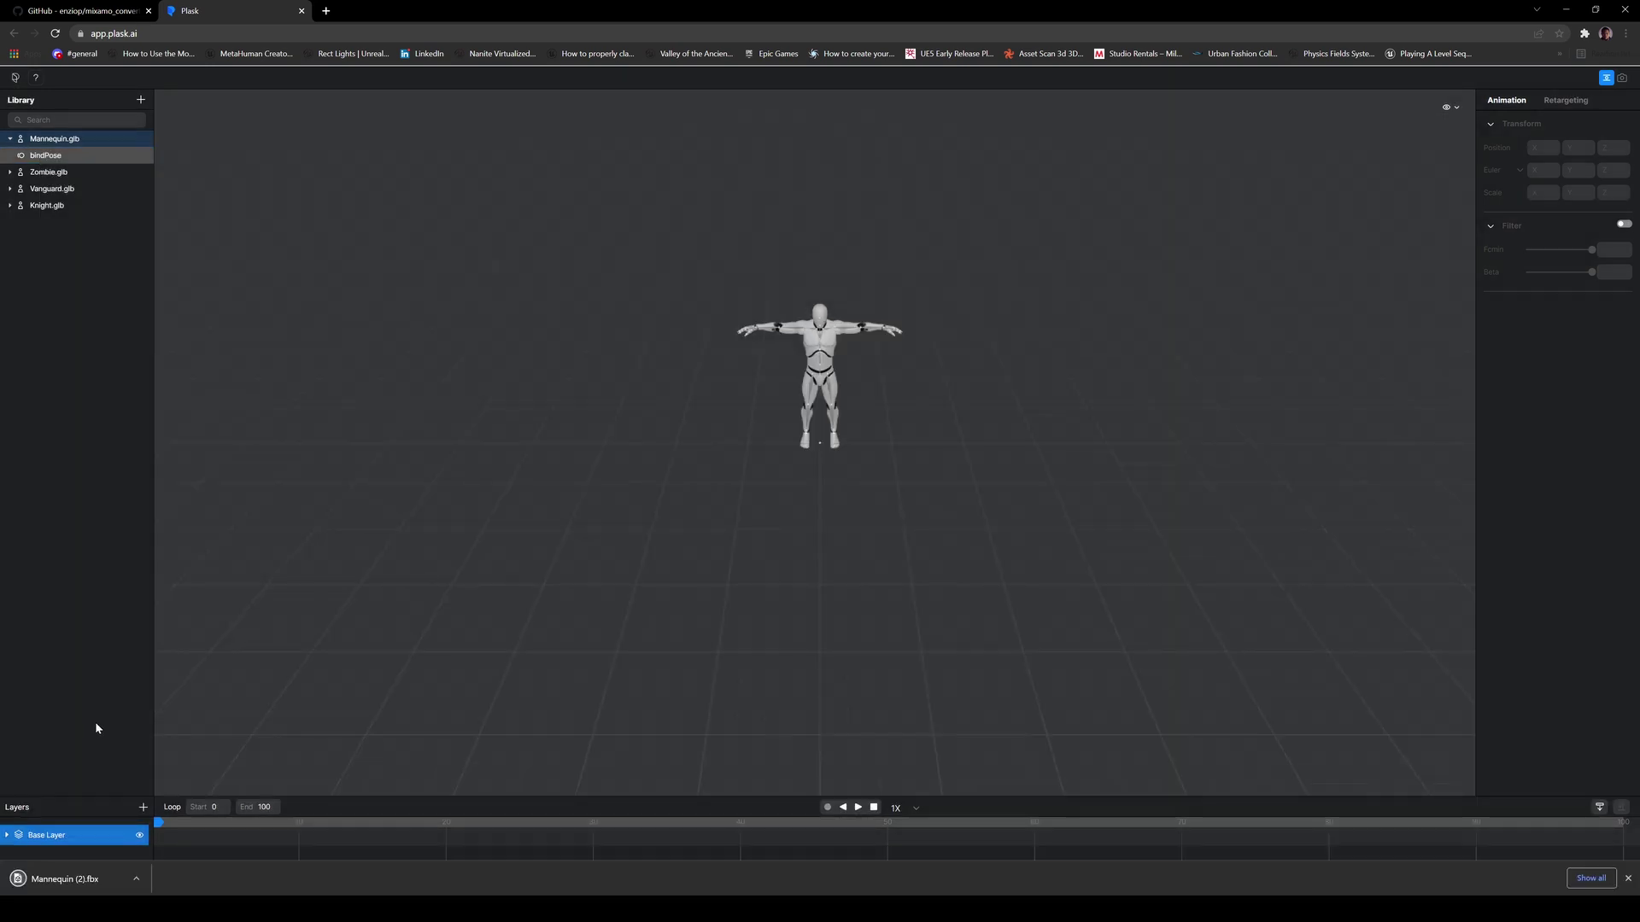
Step: Reveal the downloaded FBX in File Explorer's mixa\in folder
right_click(98, 884)
click(128, 845)
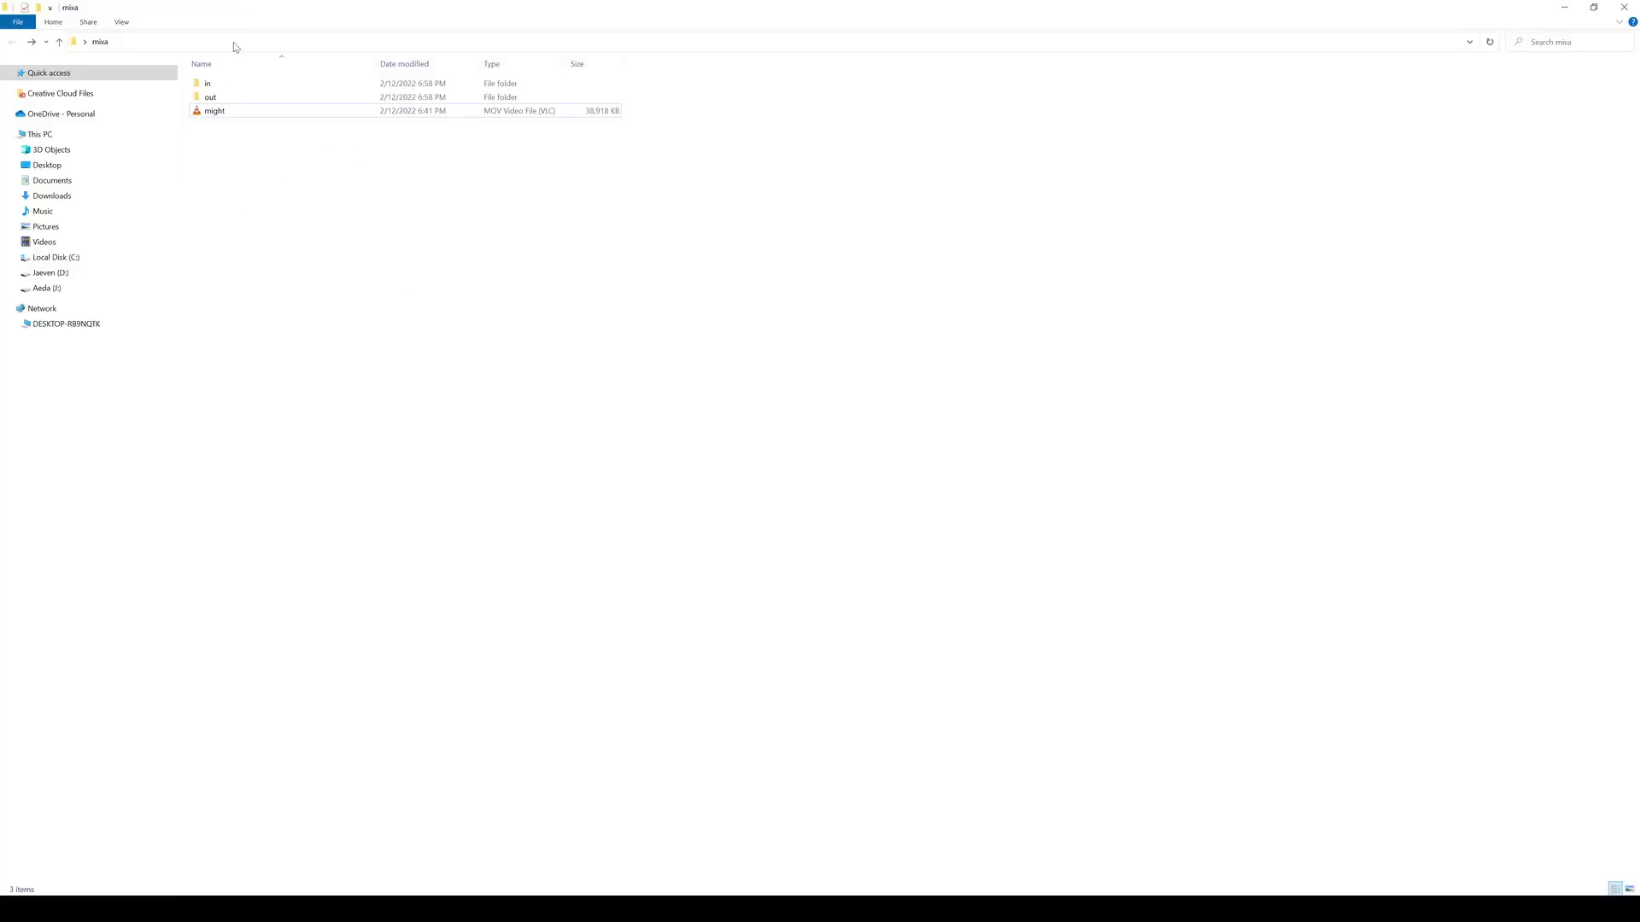
double_click(214, 86)
Step: Rename Mannequin (2) to skelmesh and minimize File Explorer
click(241, 84)
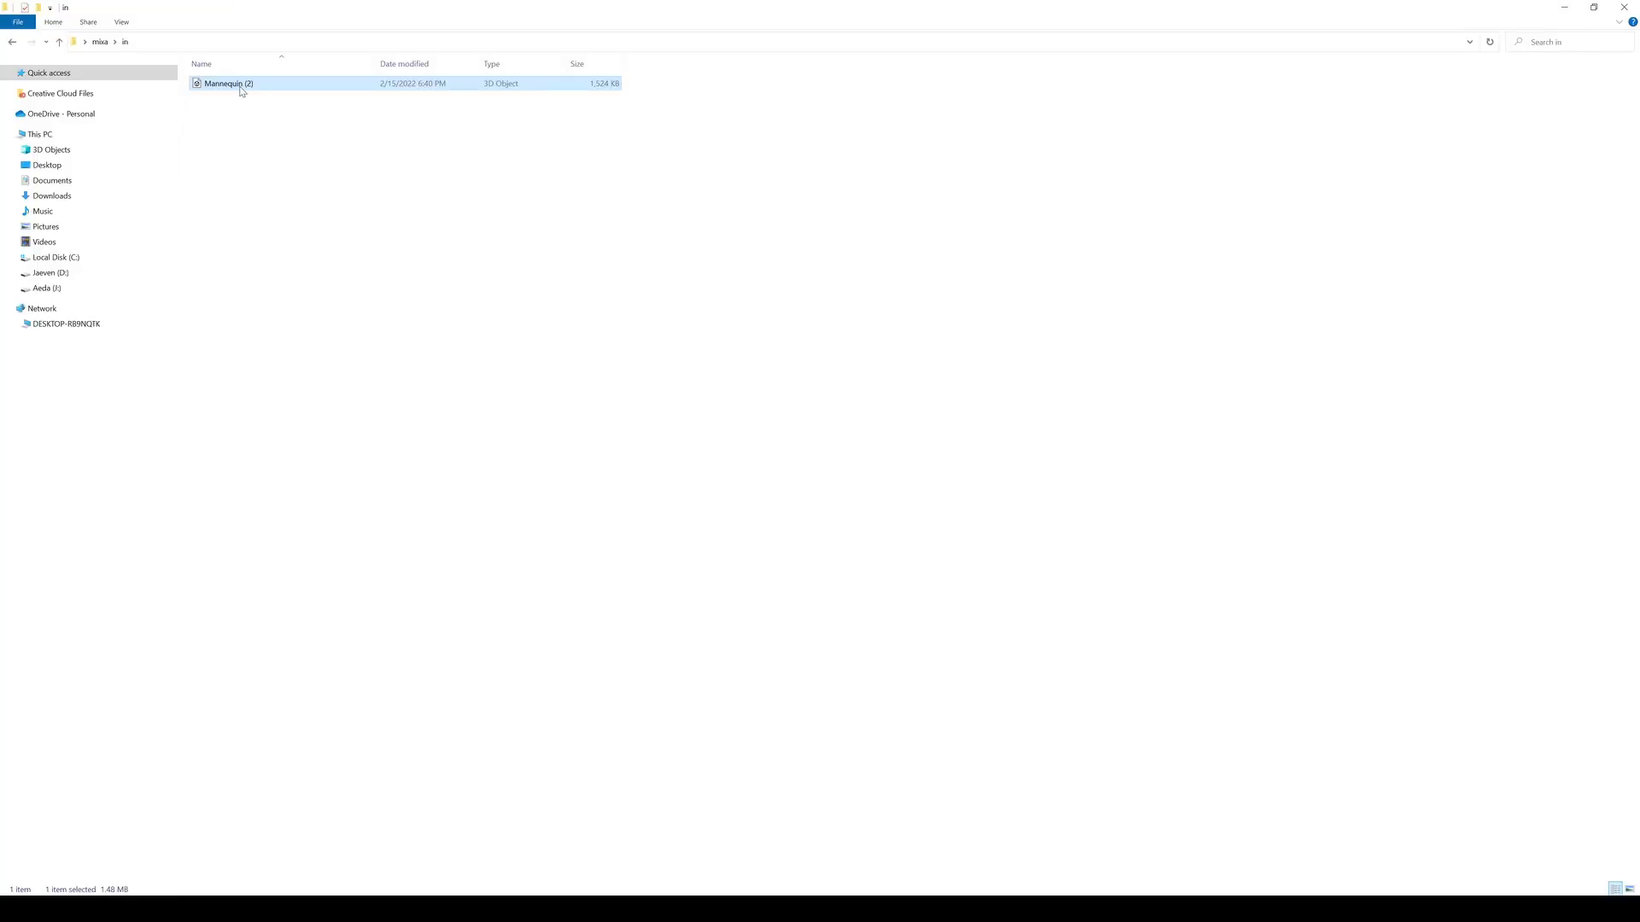
right_click(232, 84)
click(266, 354)
text(skelsm)
key(BackSpace)
text(mesh)
key(Return)
click(1577, 6)
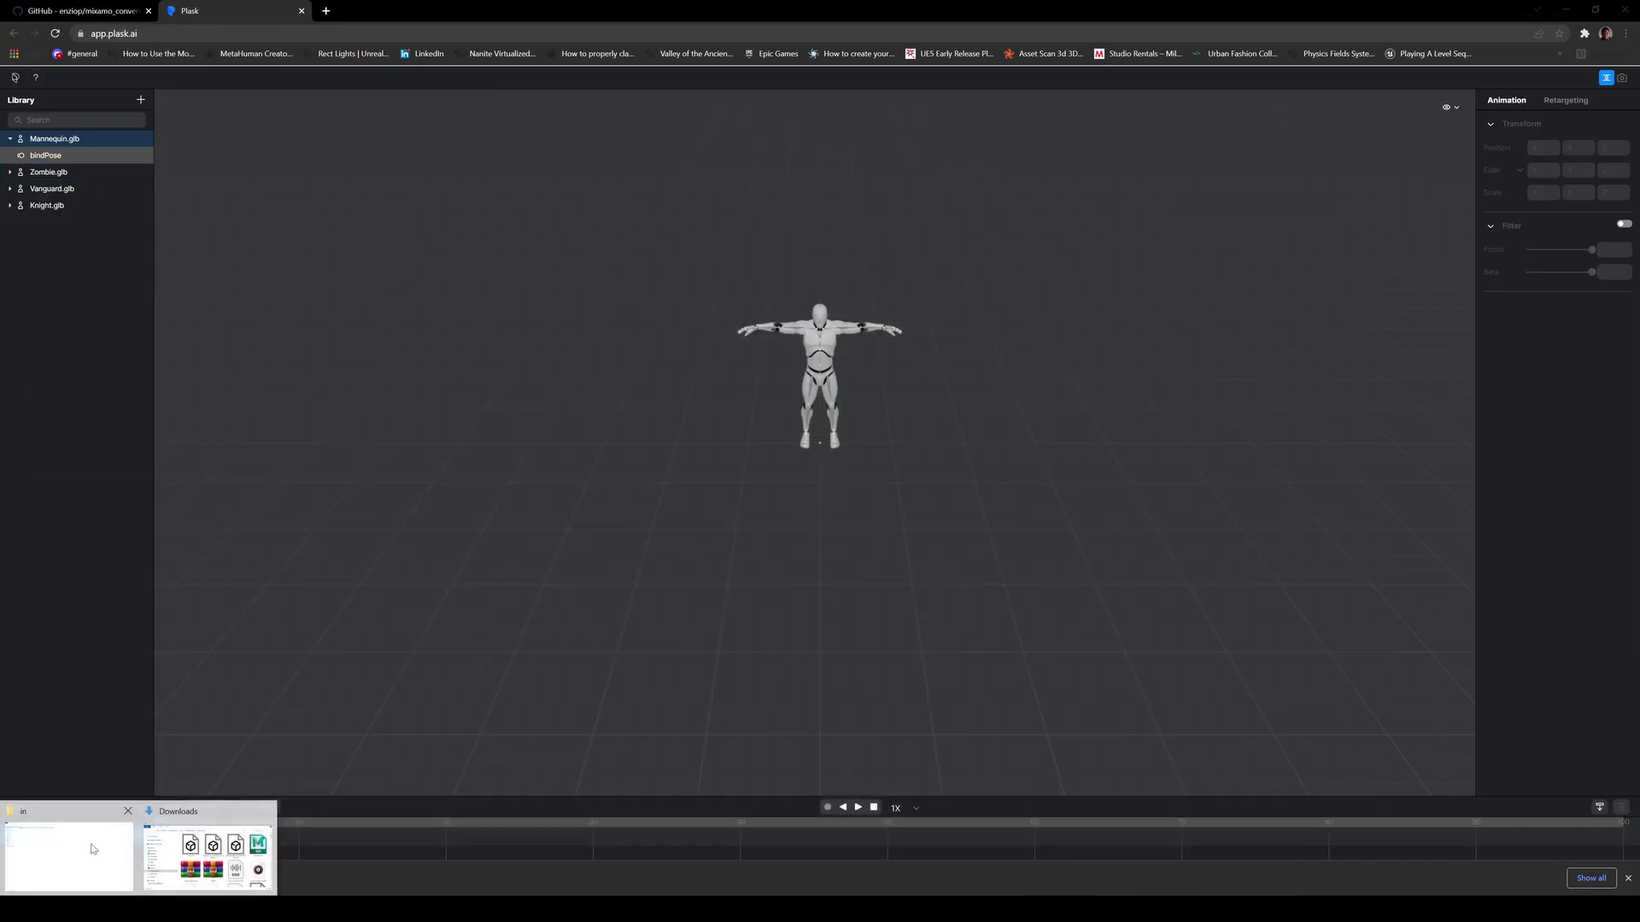
Step: Upload the might video from the mixa folder into Plask's library and extract its motion, naming it walkingtalking
click(94, 847)
double_click(586, 13)
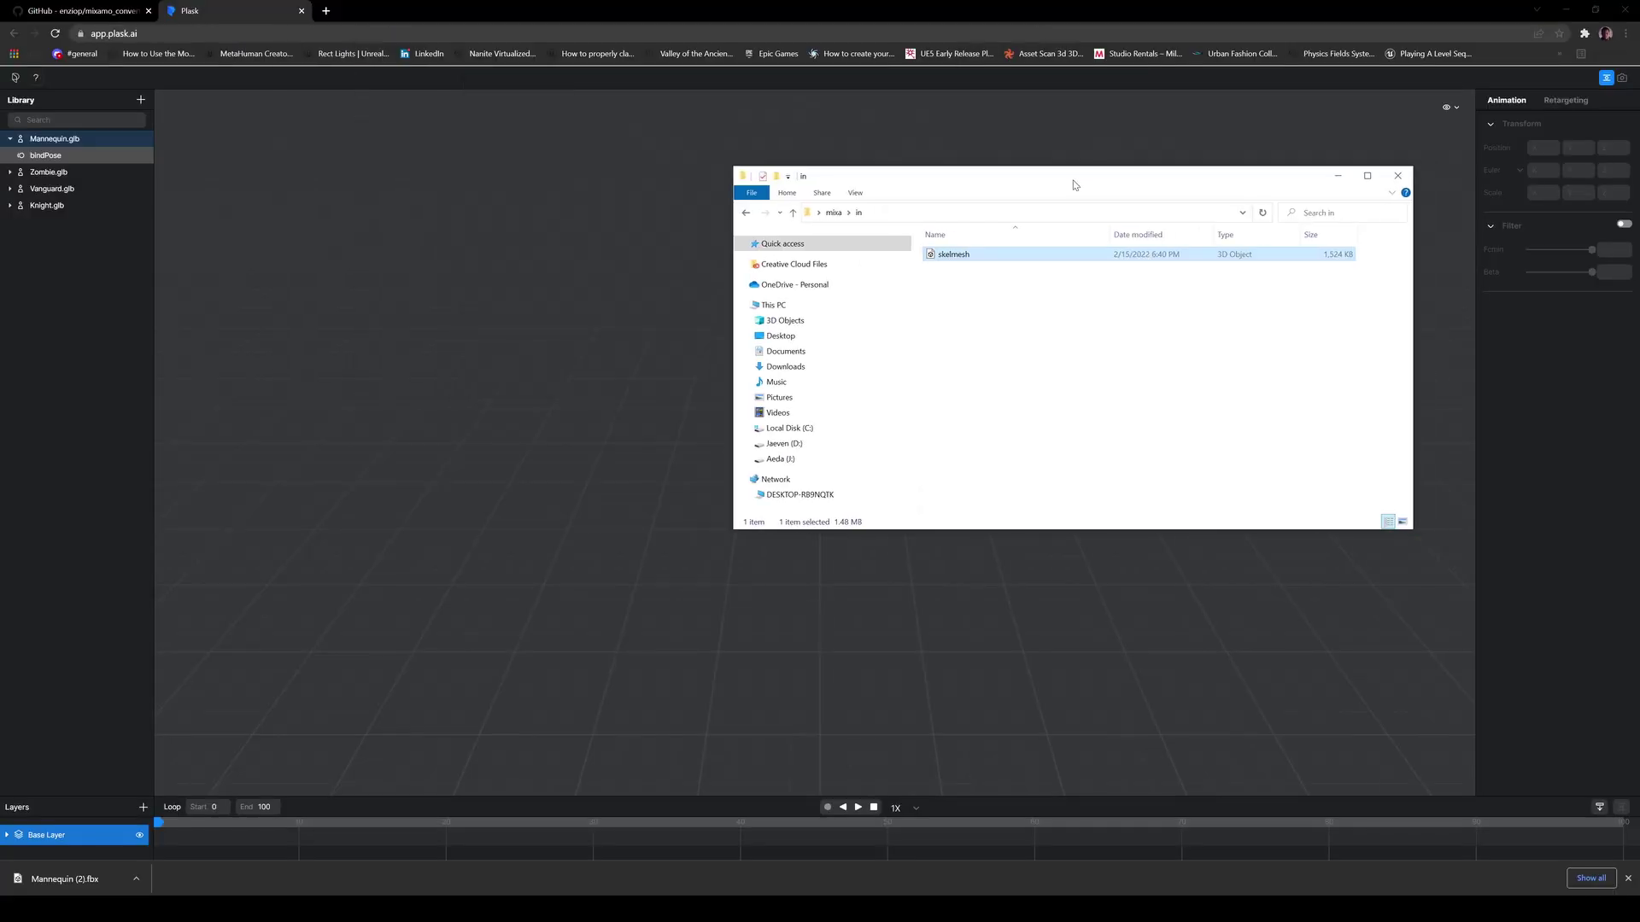
click(746, 212)
drag(931, 282, 42, 345)
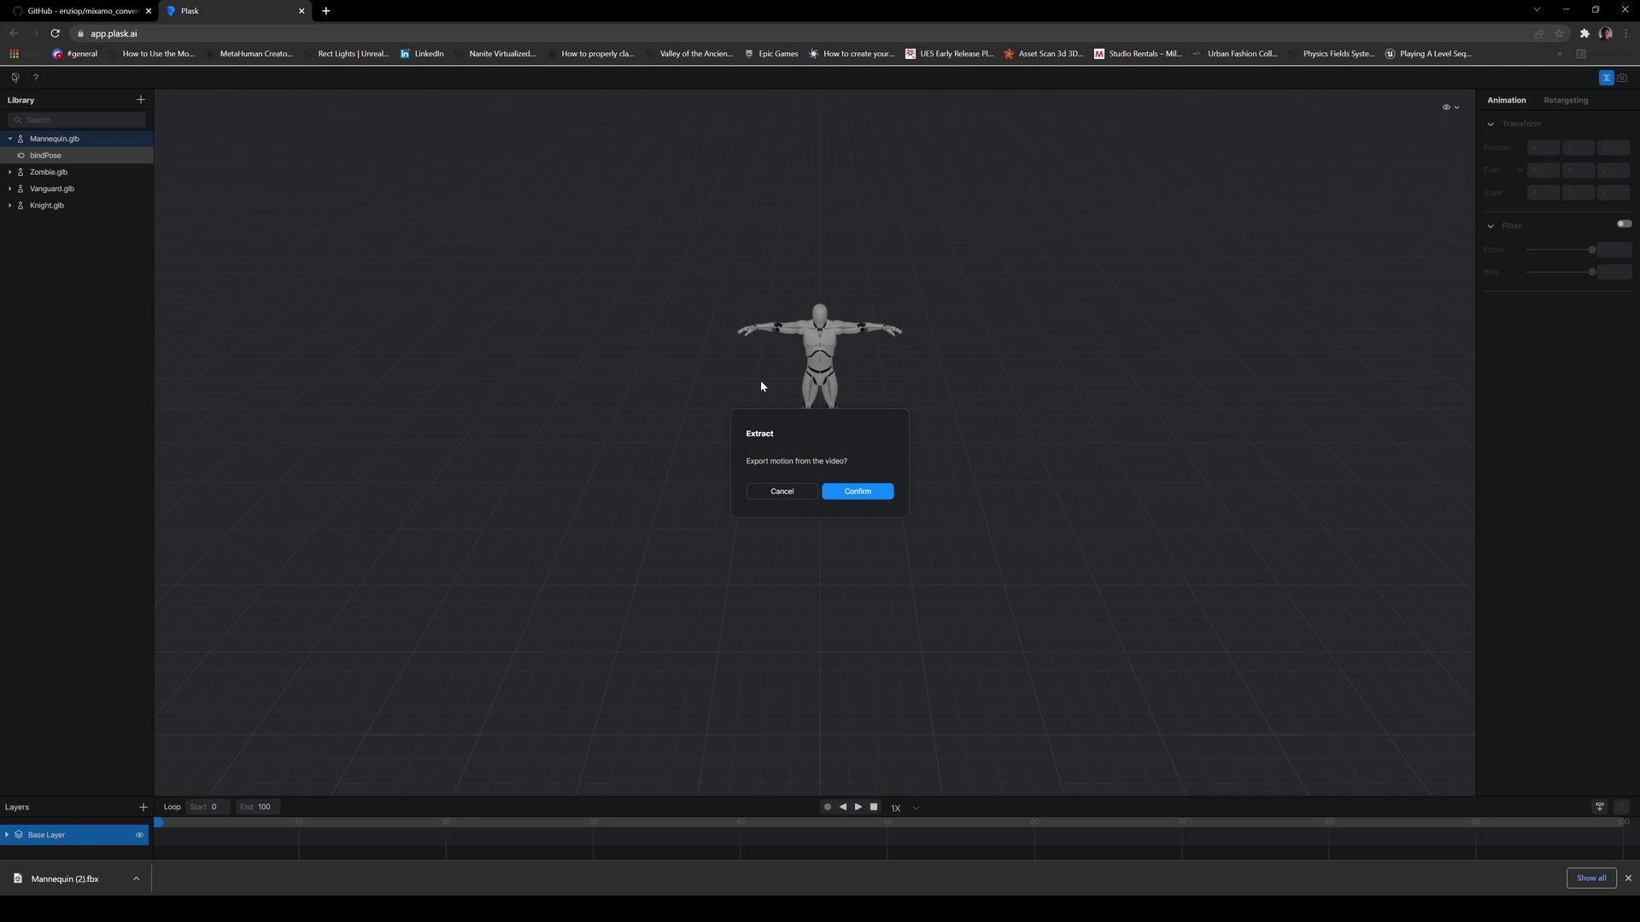
click(858, 492)
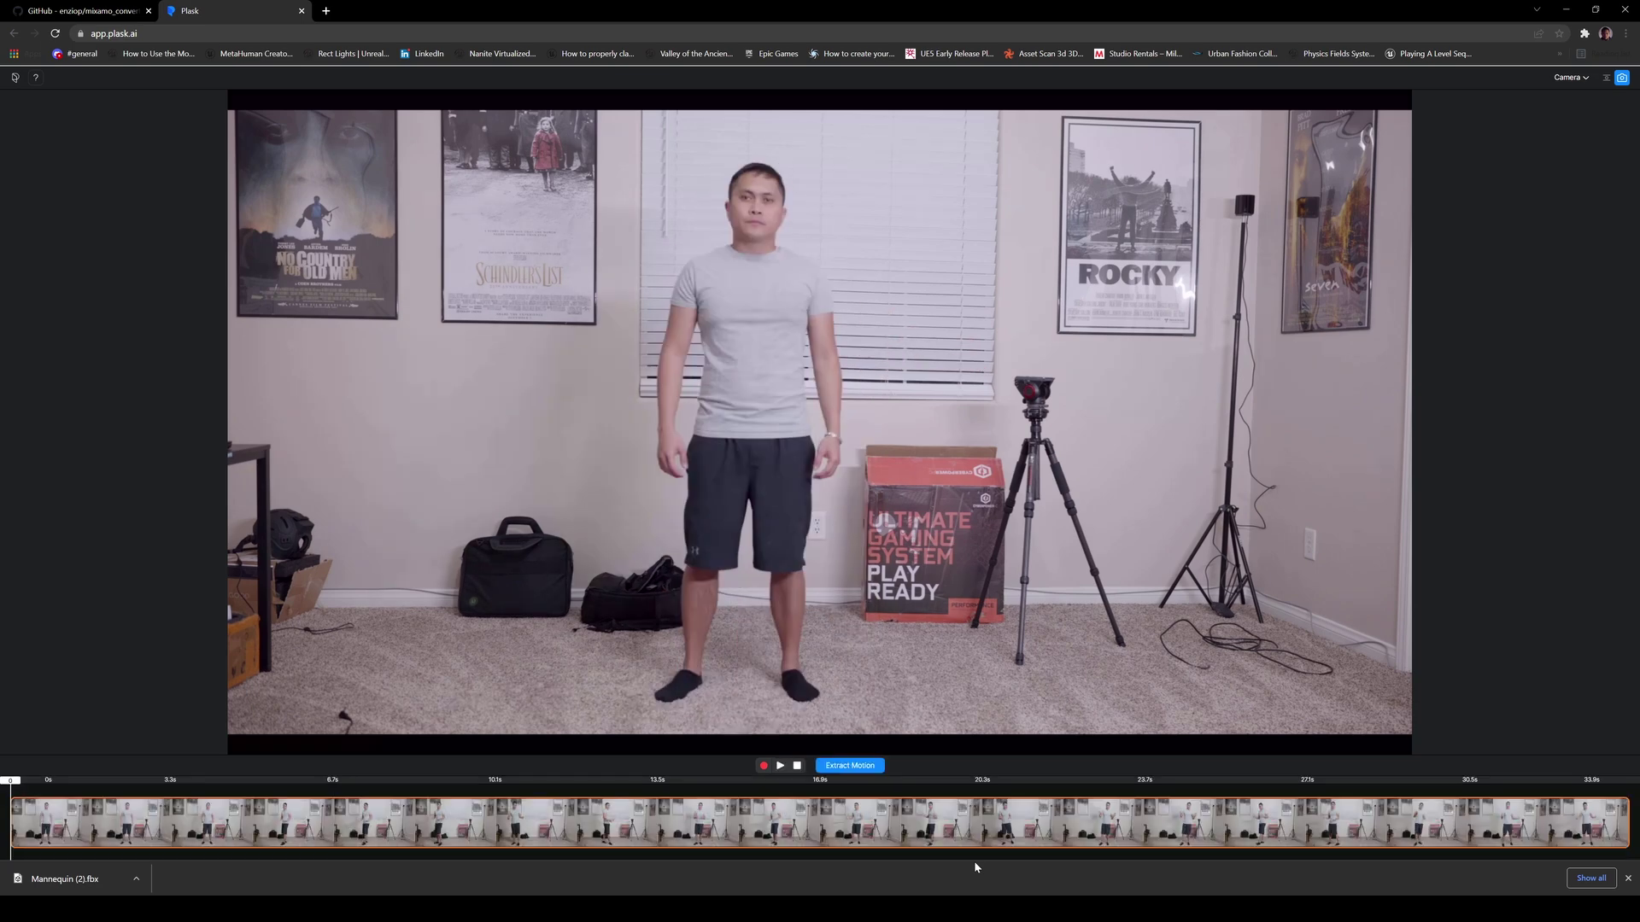
click(849, 767)
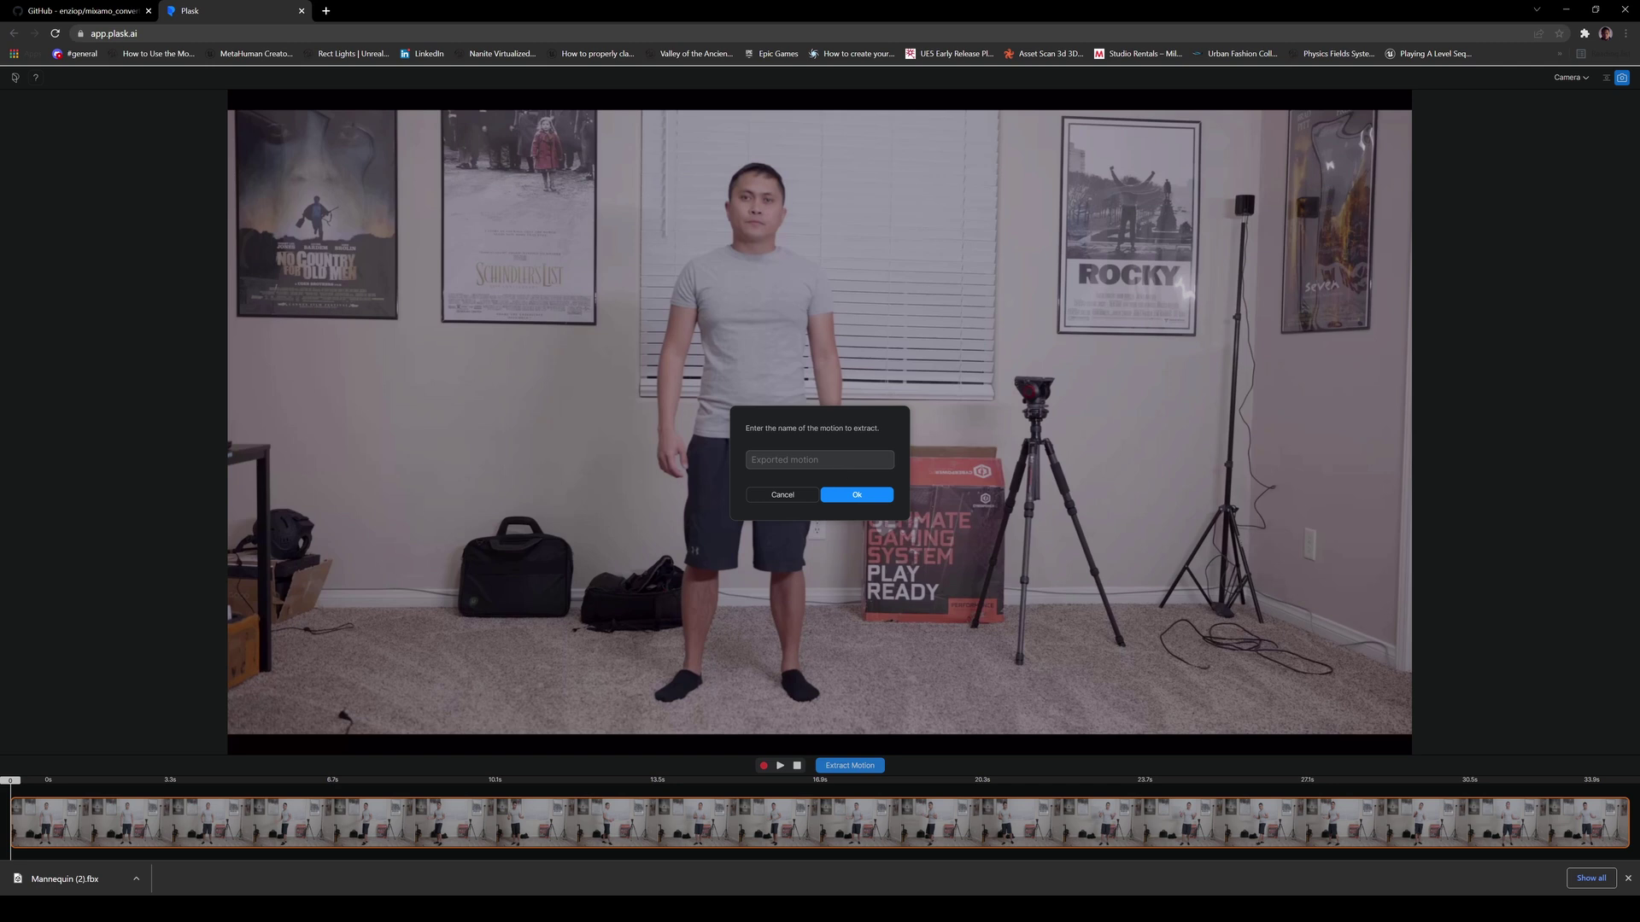
text(walkingtalking)
click(843, 496)
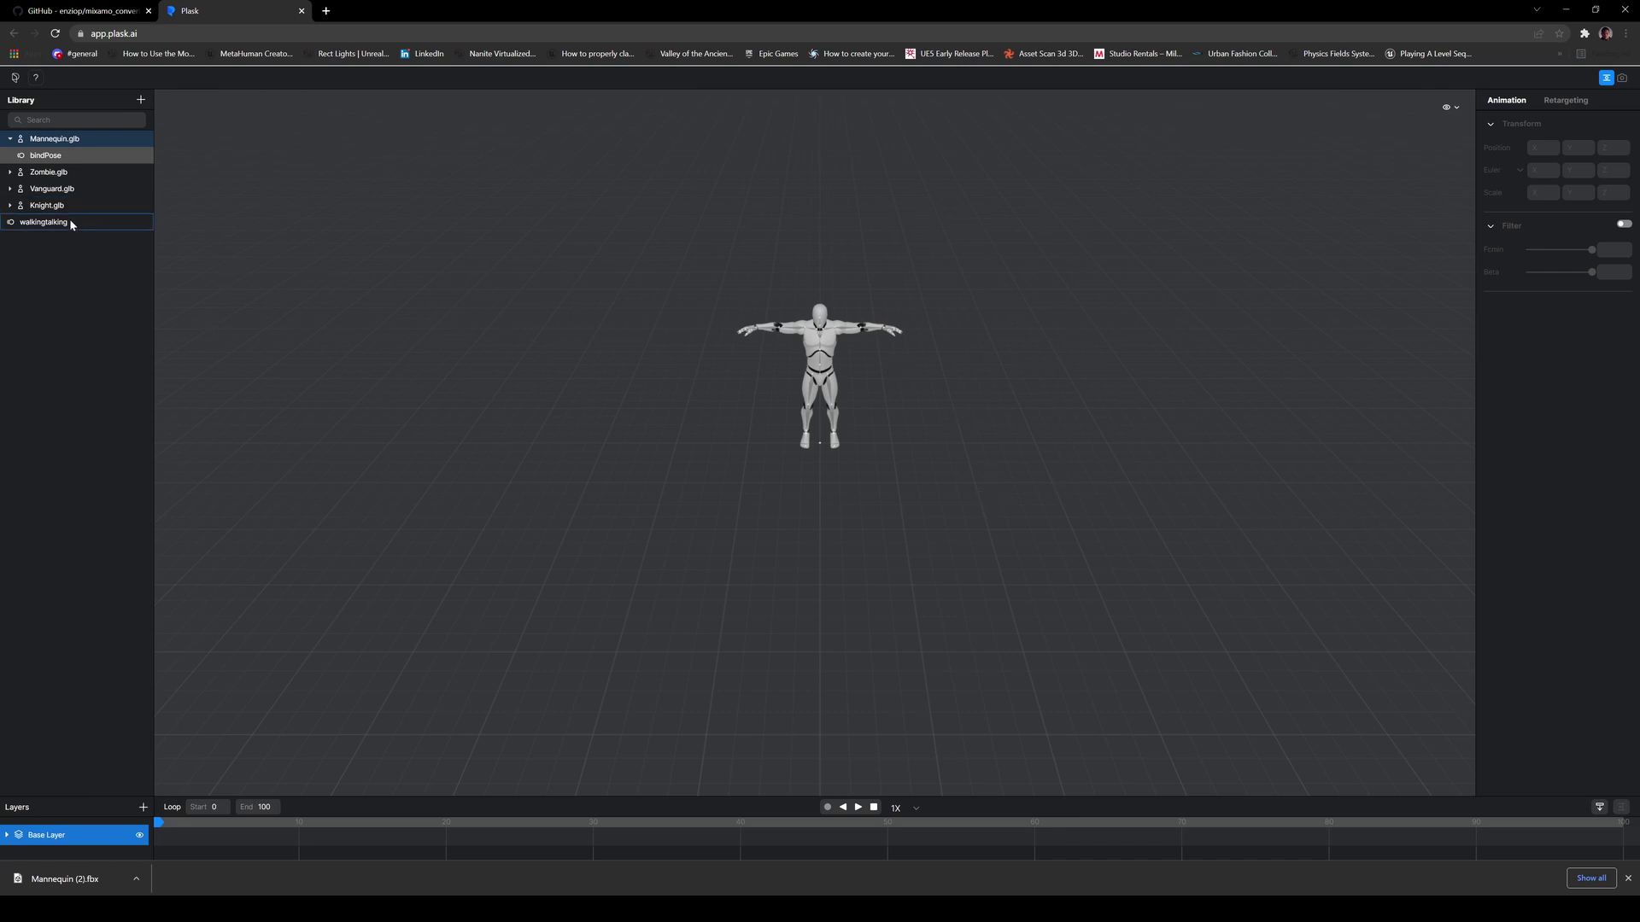
Step: Delete the bindPose motion and apply walkingtalking to Mannequin.glb
right_click(60, 156)
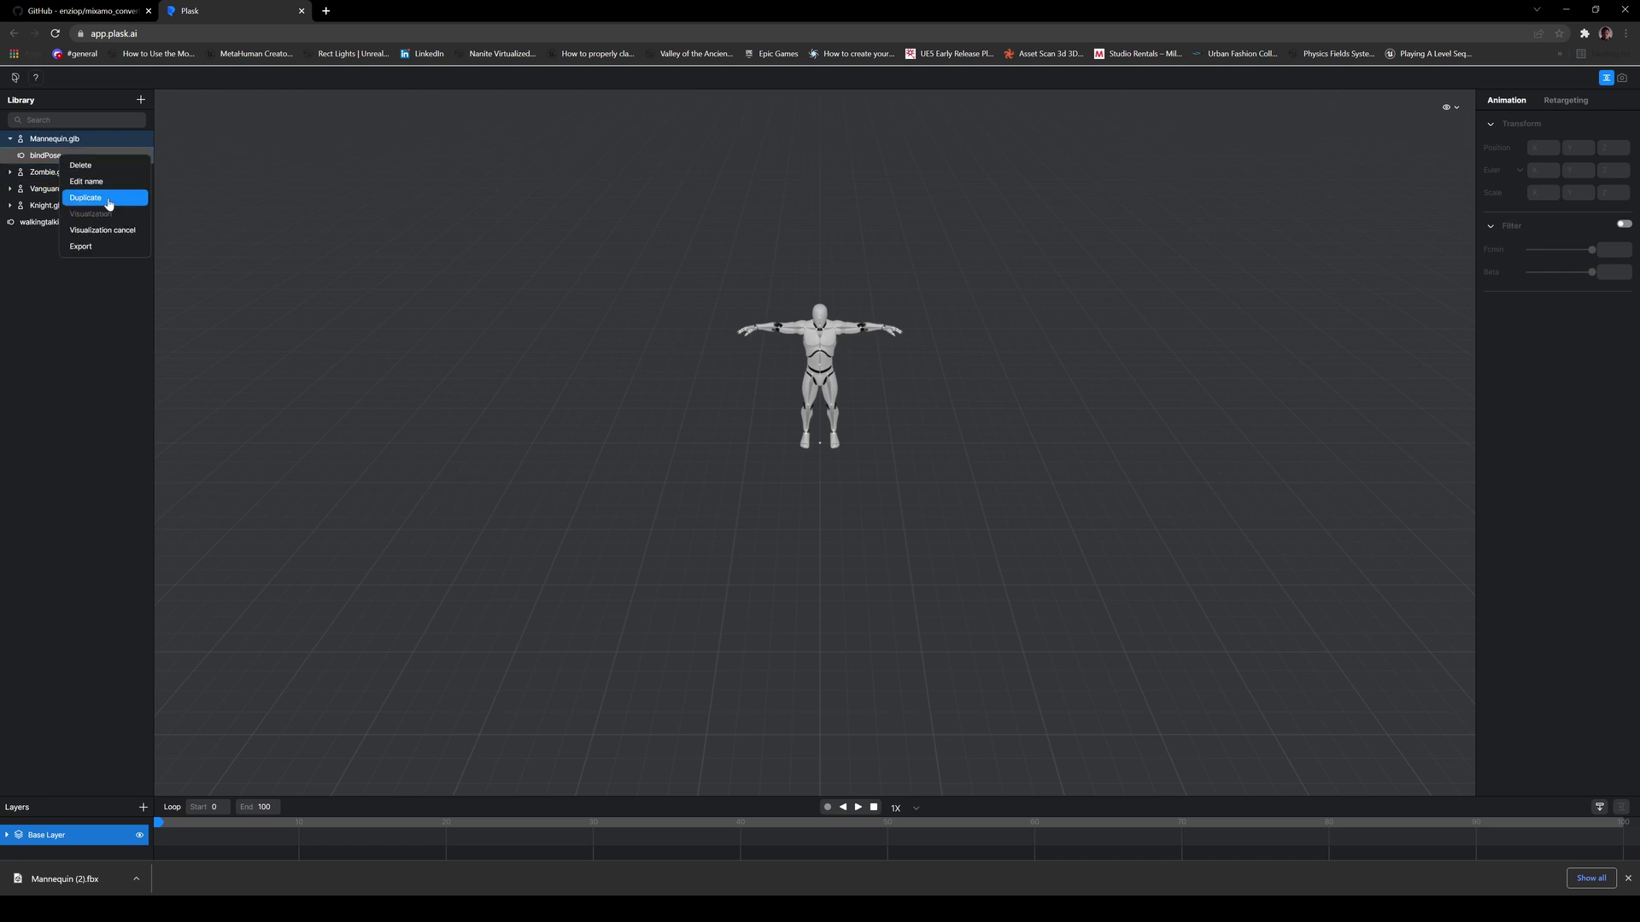
click(110, 165)
click(867, 494)
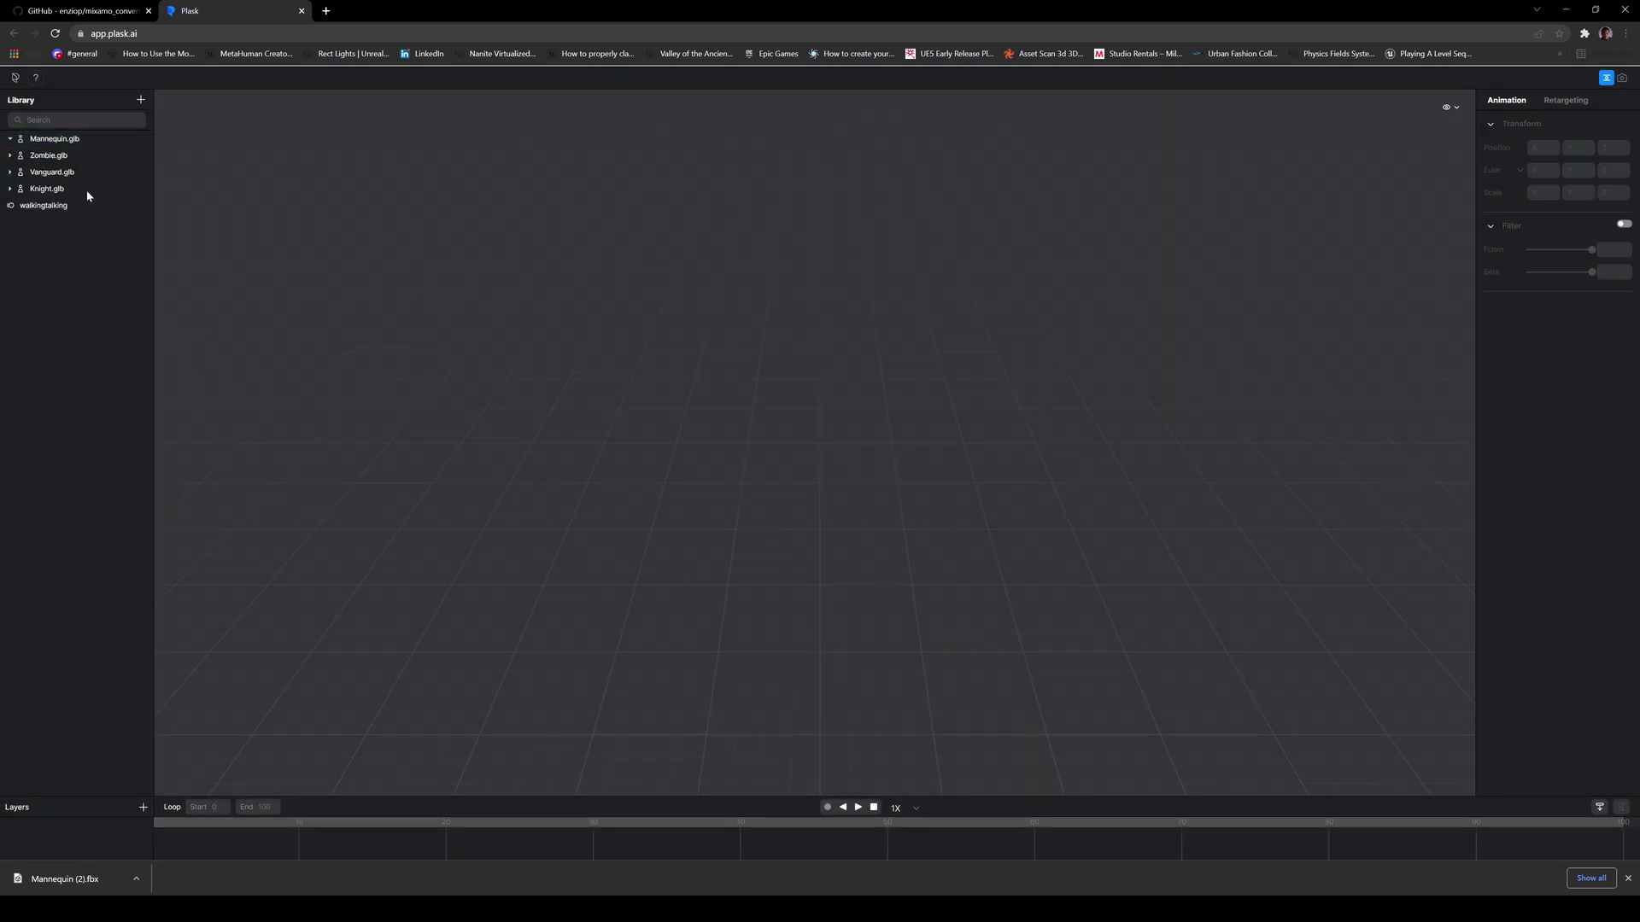
drag(85, 205, 64, 142)
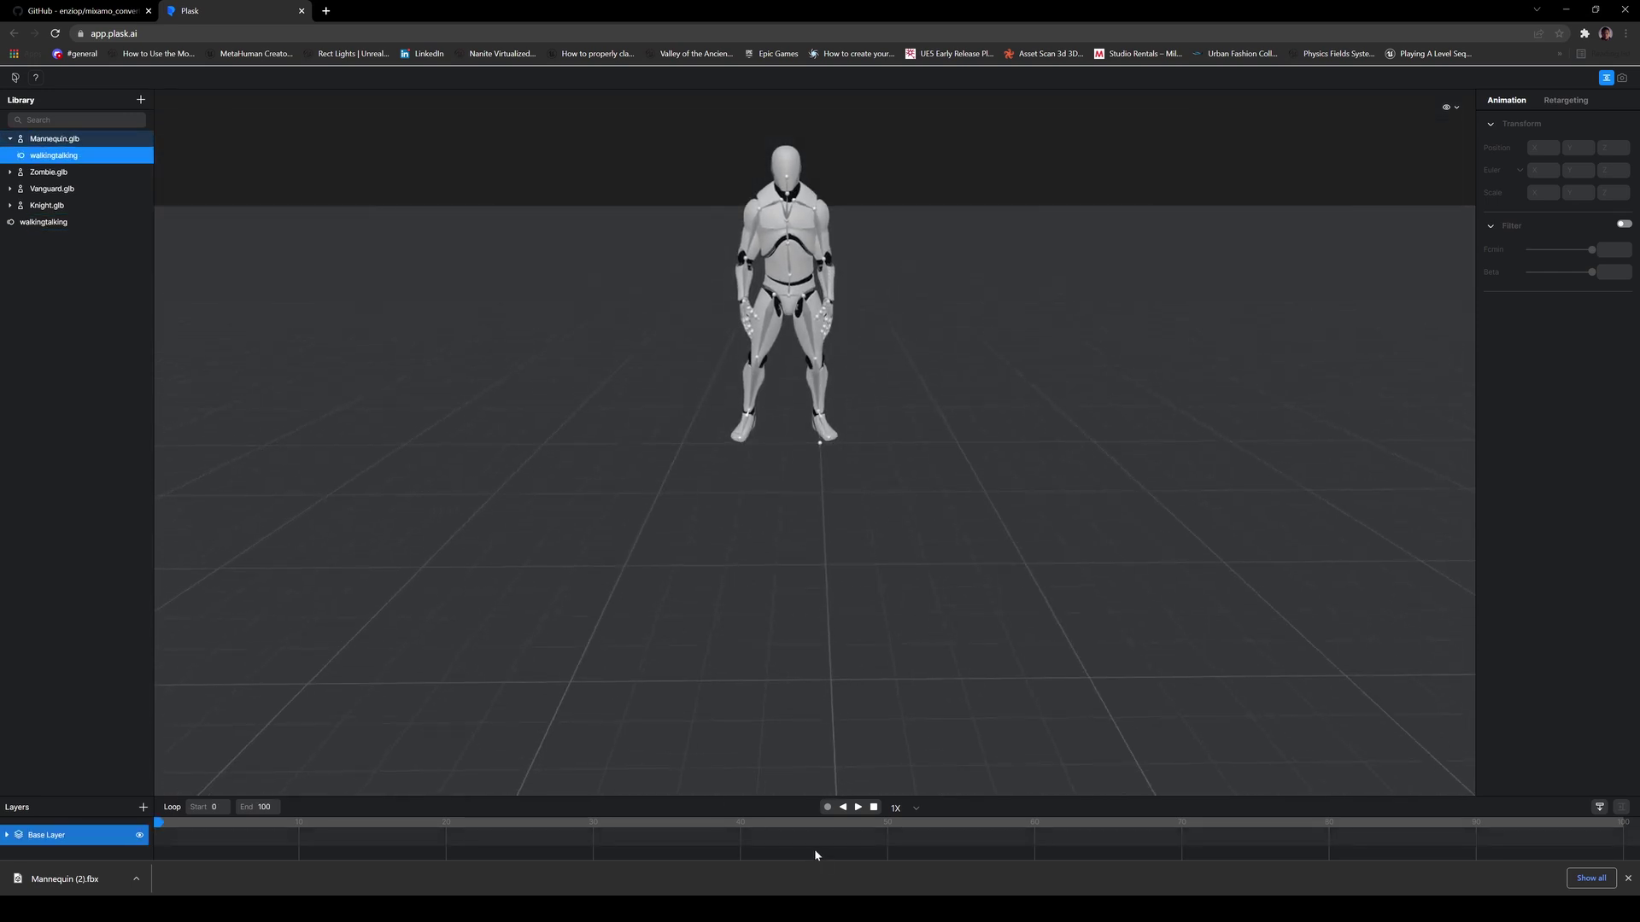
Step: Preview the walkingtalking animation, set the timeline end to 500, and scrub through frames 62–213
click(857, 808)
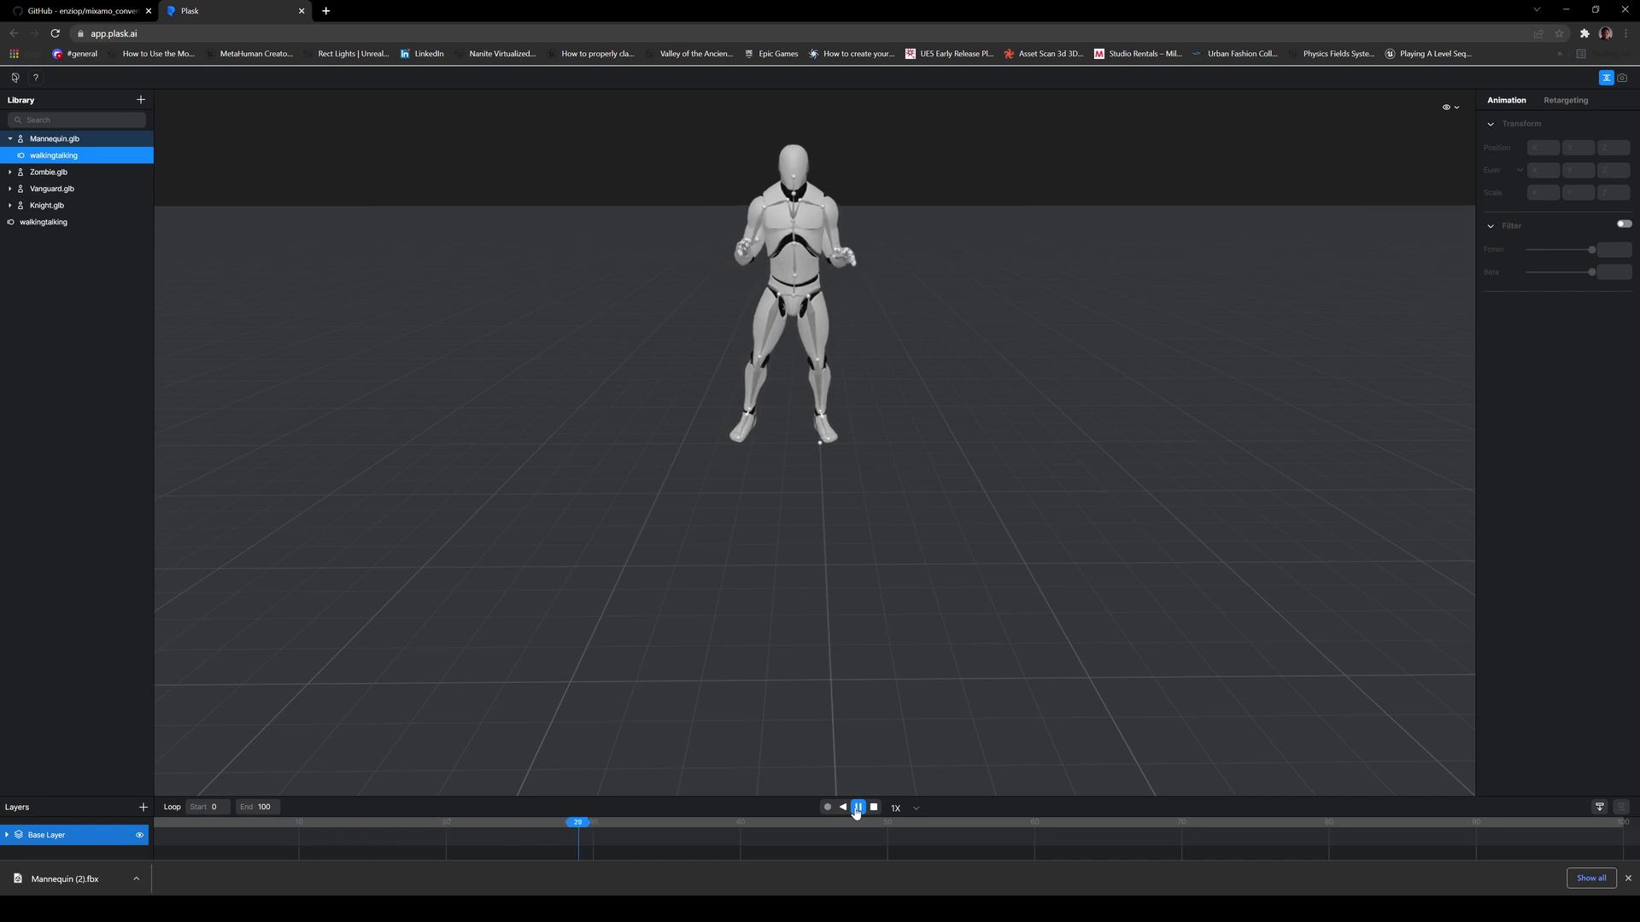
click(857, 808)
scroll(860, 829, down, 5)
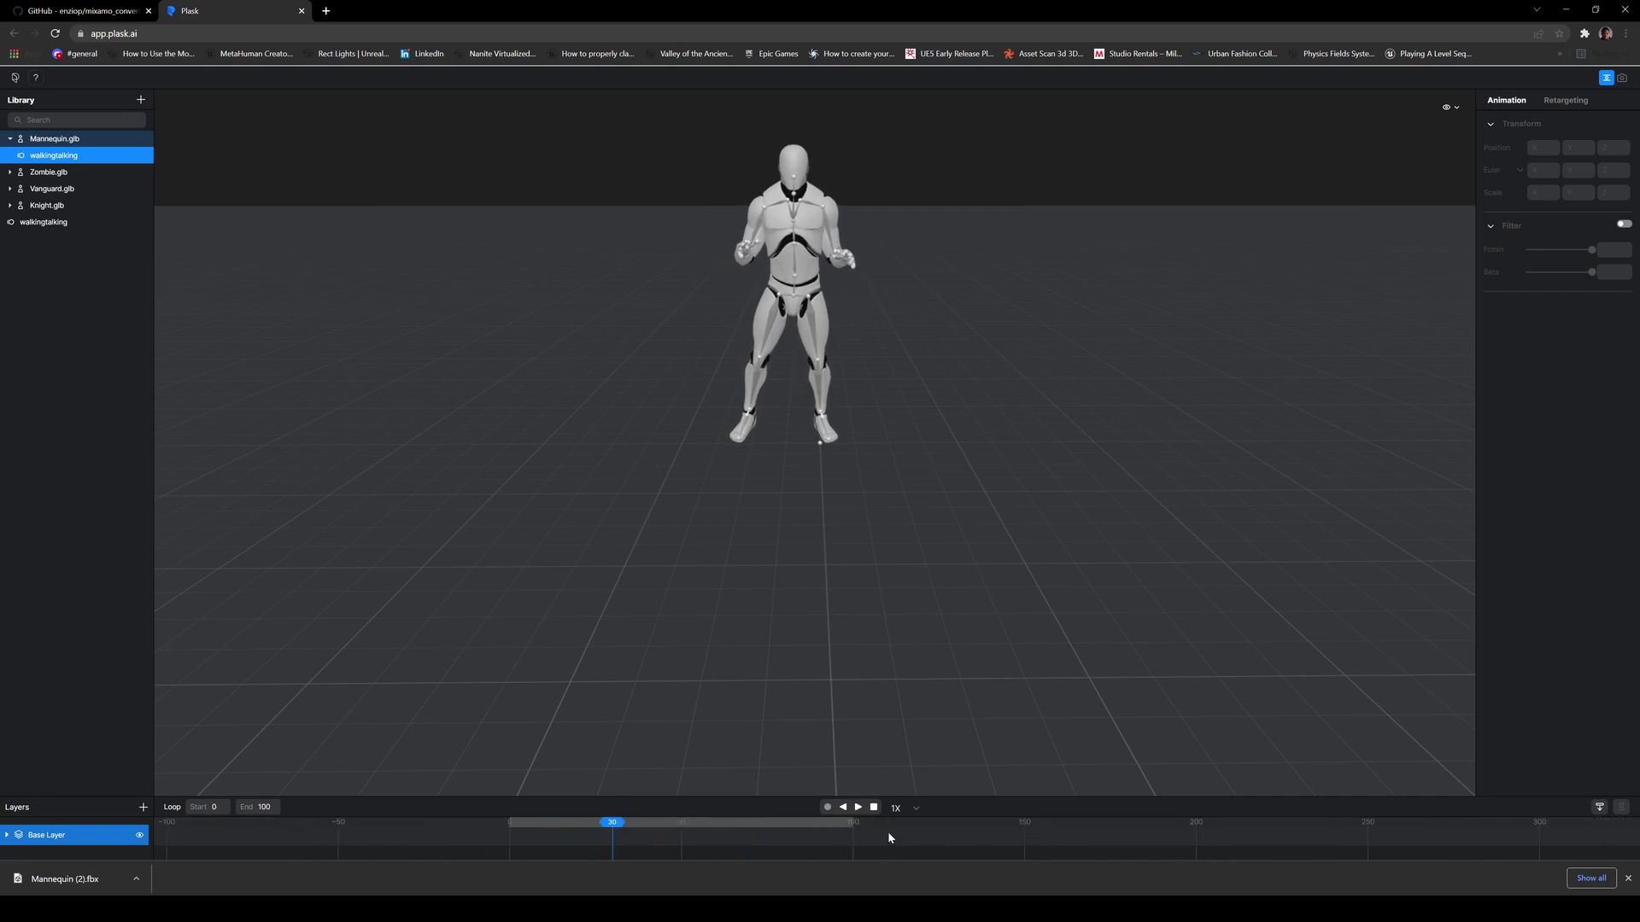
drag(460, 822, 533, 822)
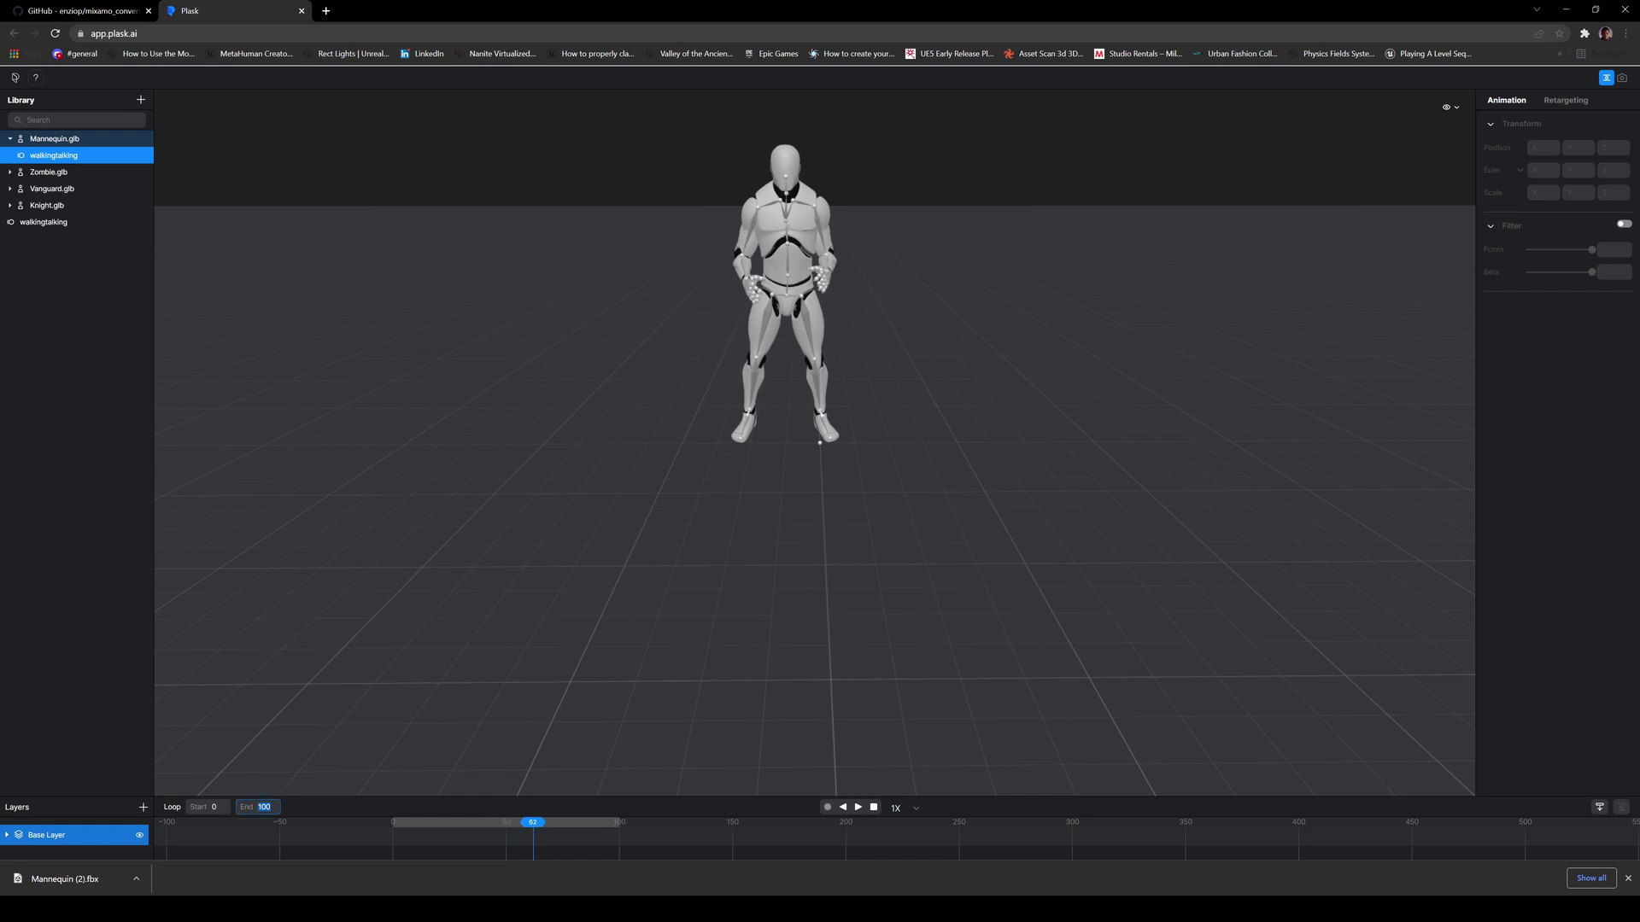
text(500)
key(Return)
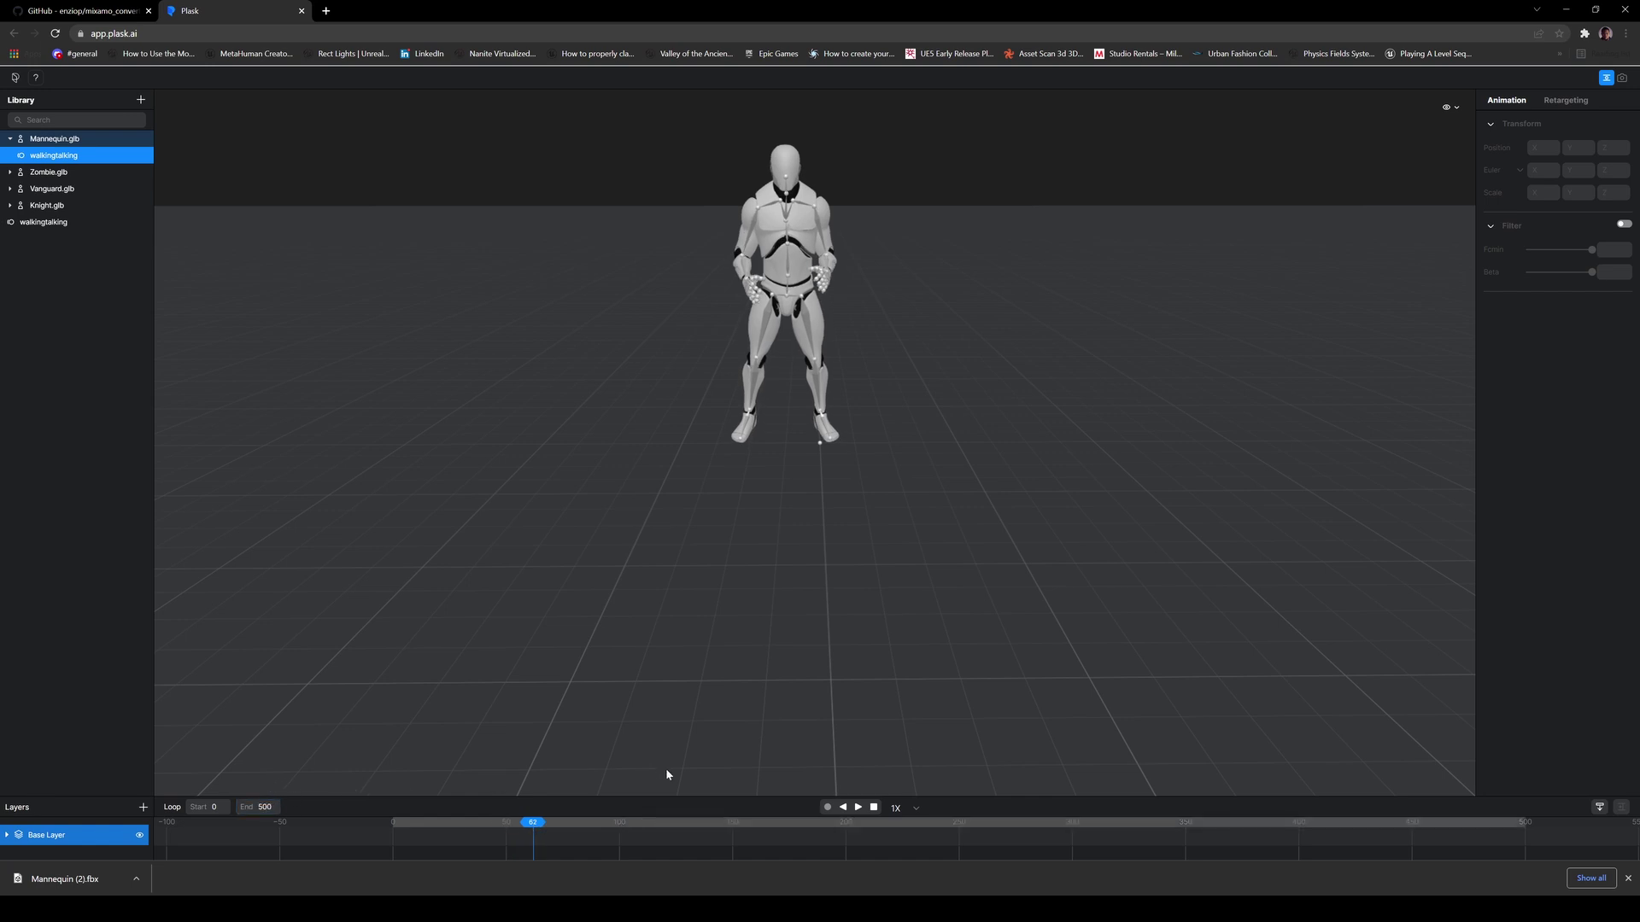
key(alt)
drag(547, 833, 1389, 845)
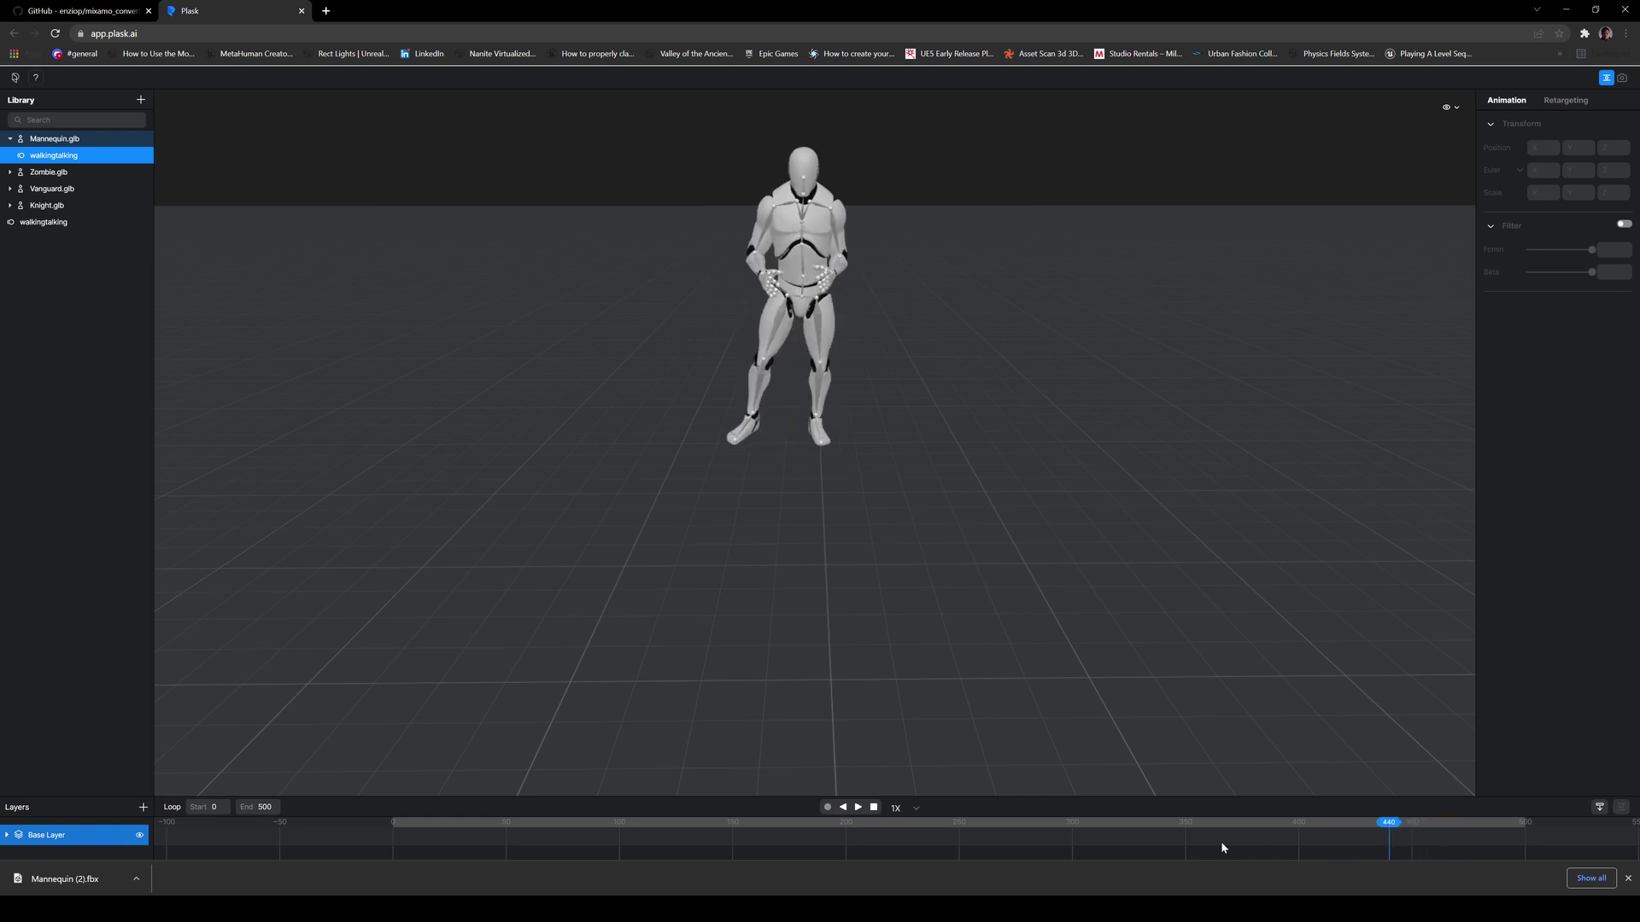
drag(1221, 842, 817, 833)
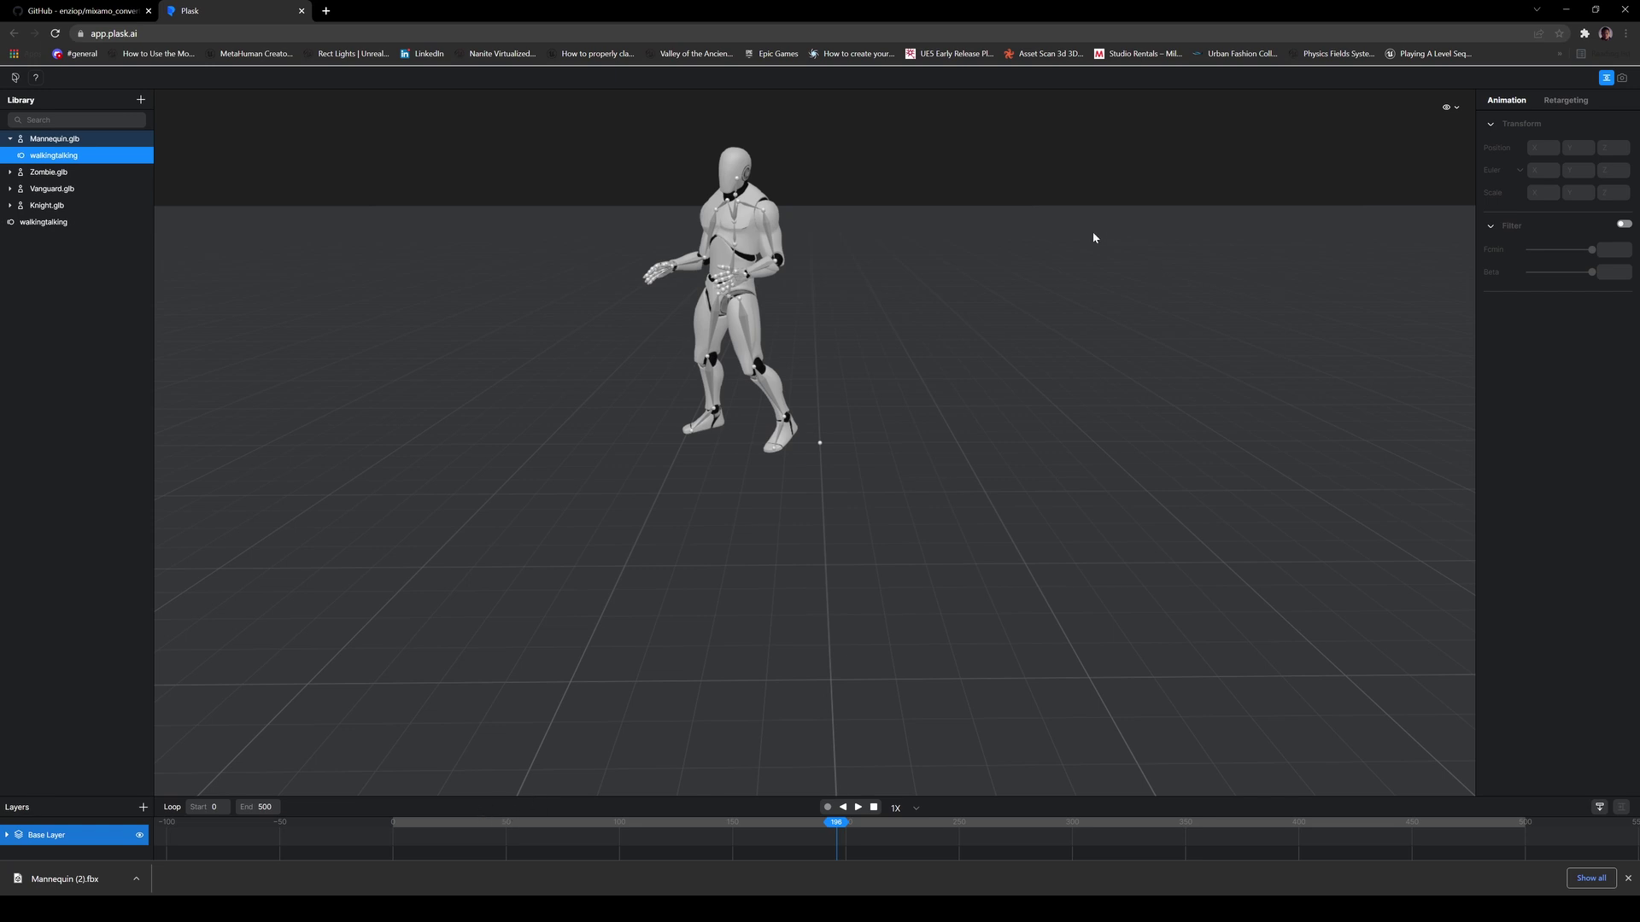
Step: Export the walkingtalking motion as an FBX and return to File Explorer
right_click(51, 155)
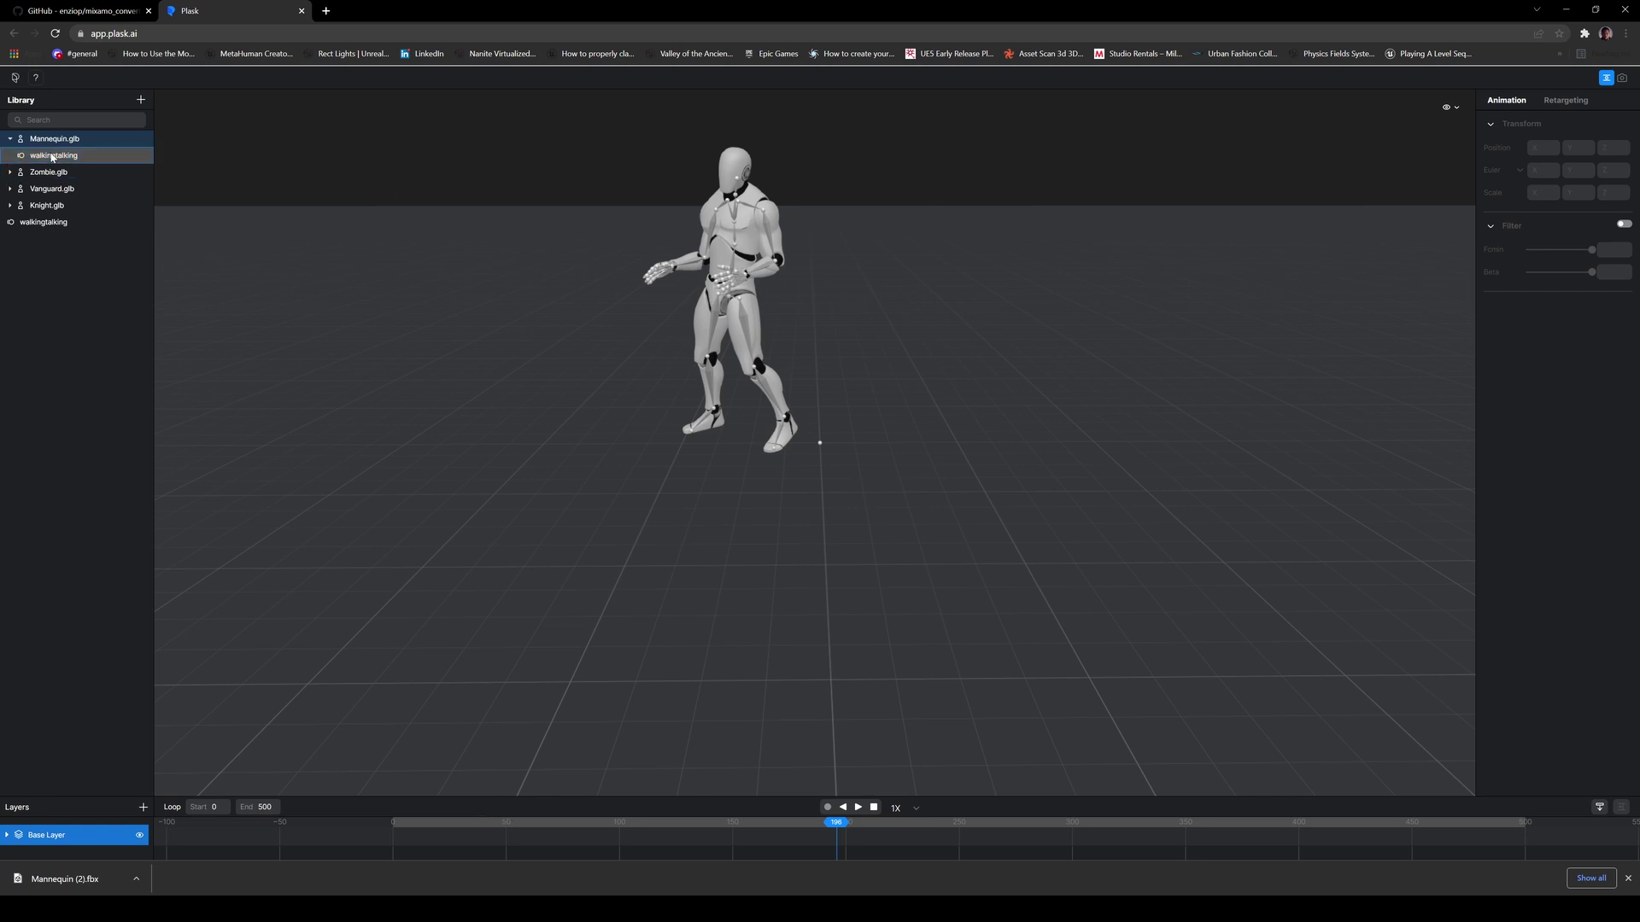
click(72, 245)
mouse_move(209, 910)
click(247, 833)
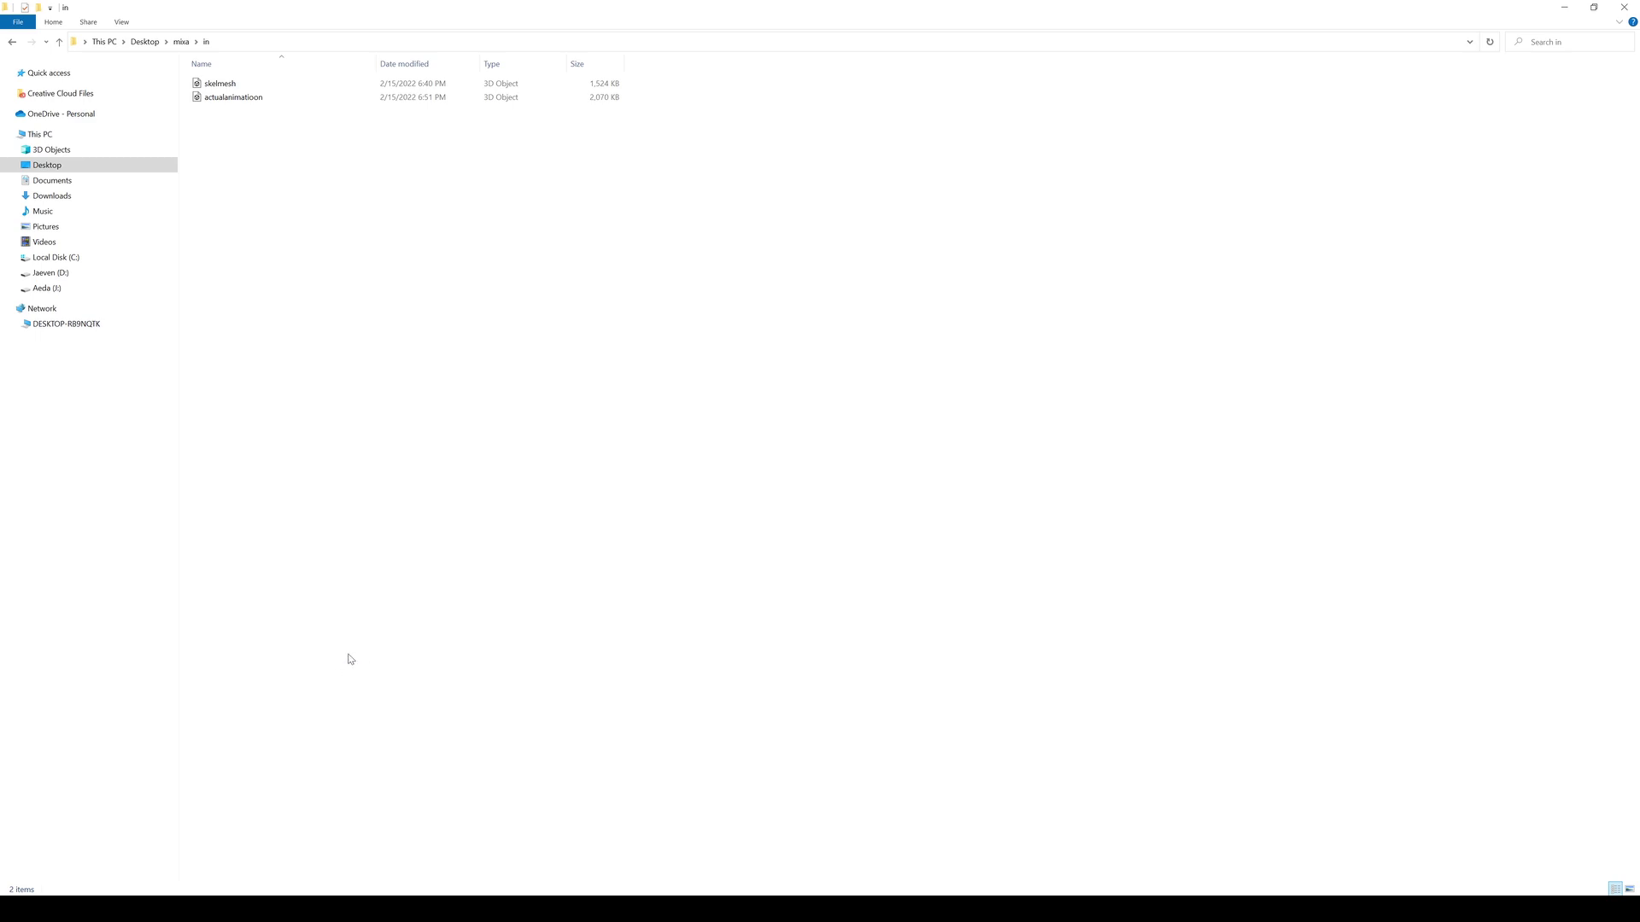
Step: Open the text document in the mixa\out folder, select its line of text, then close it
click(181, 42)
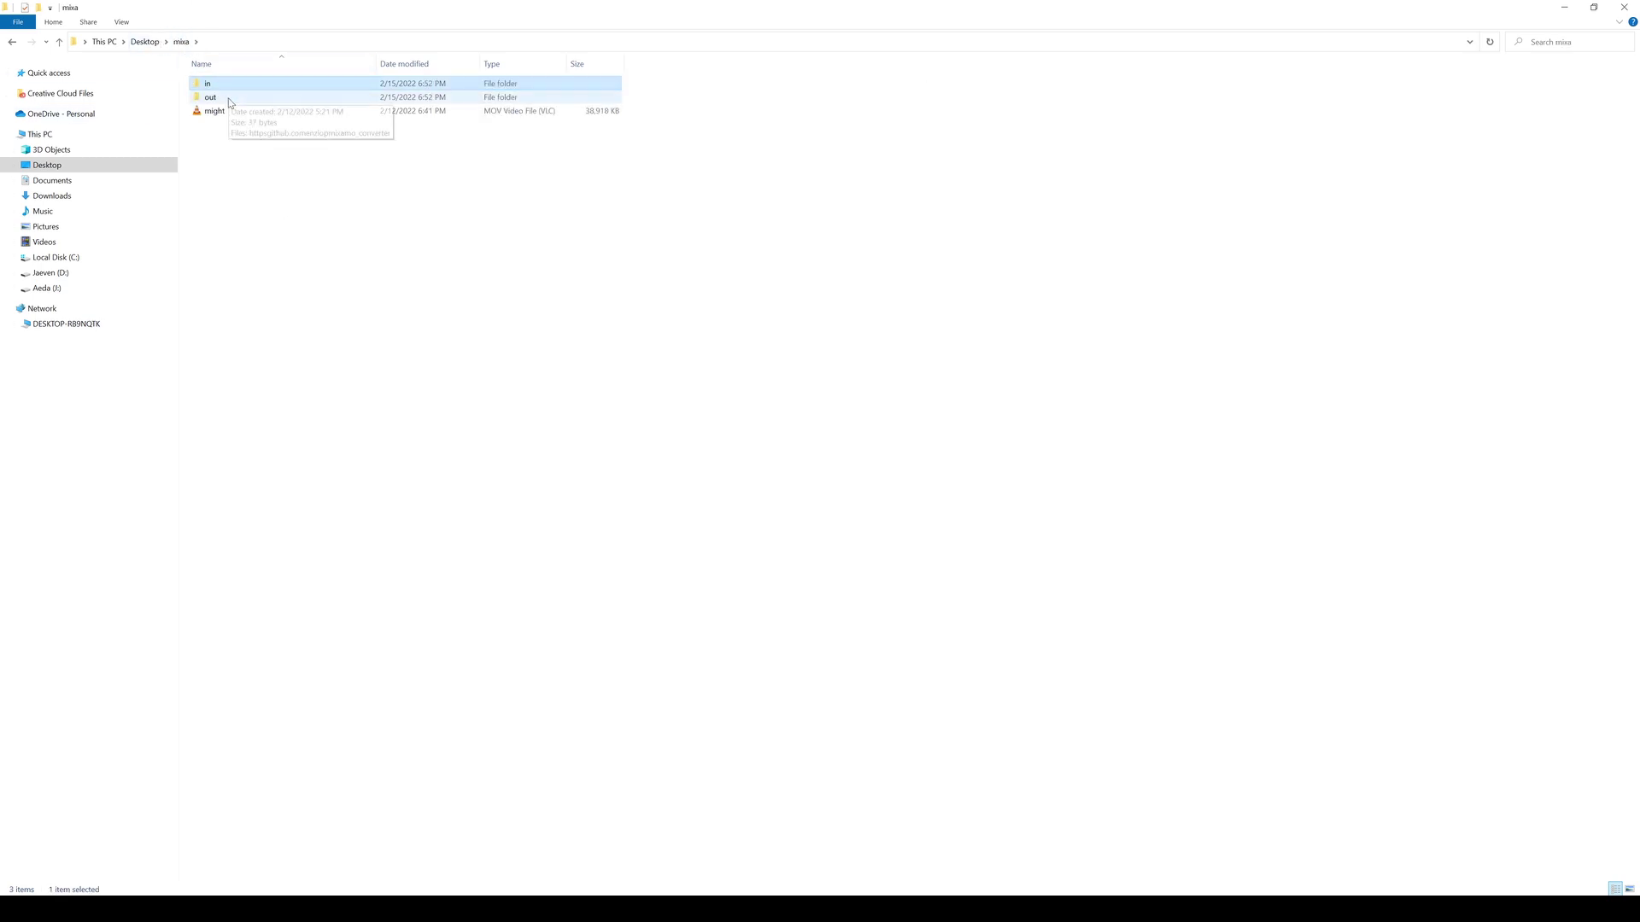
double_click(216, 98)
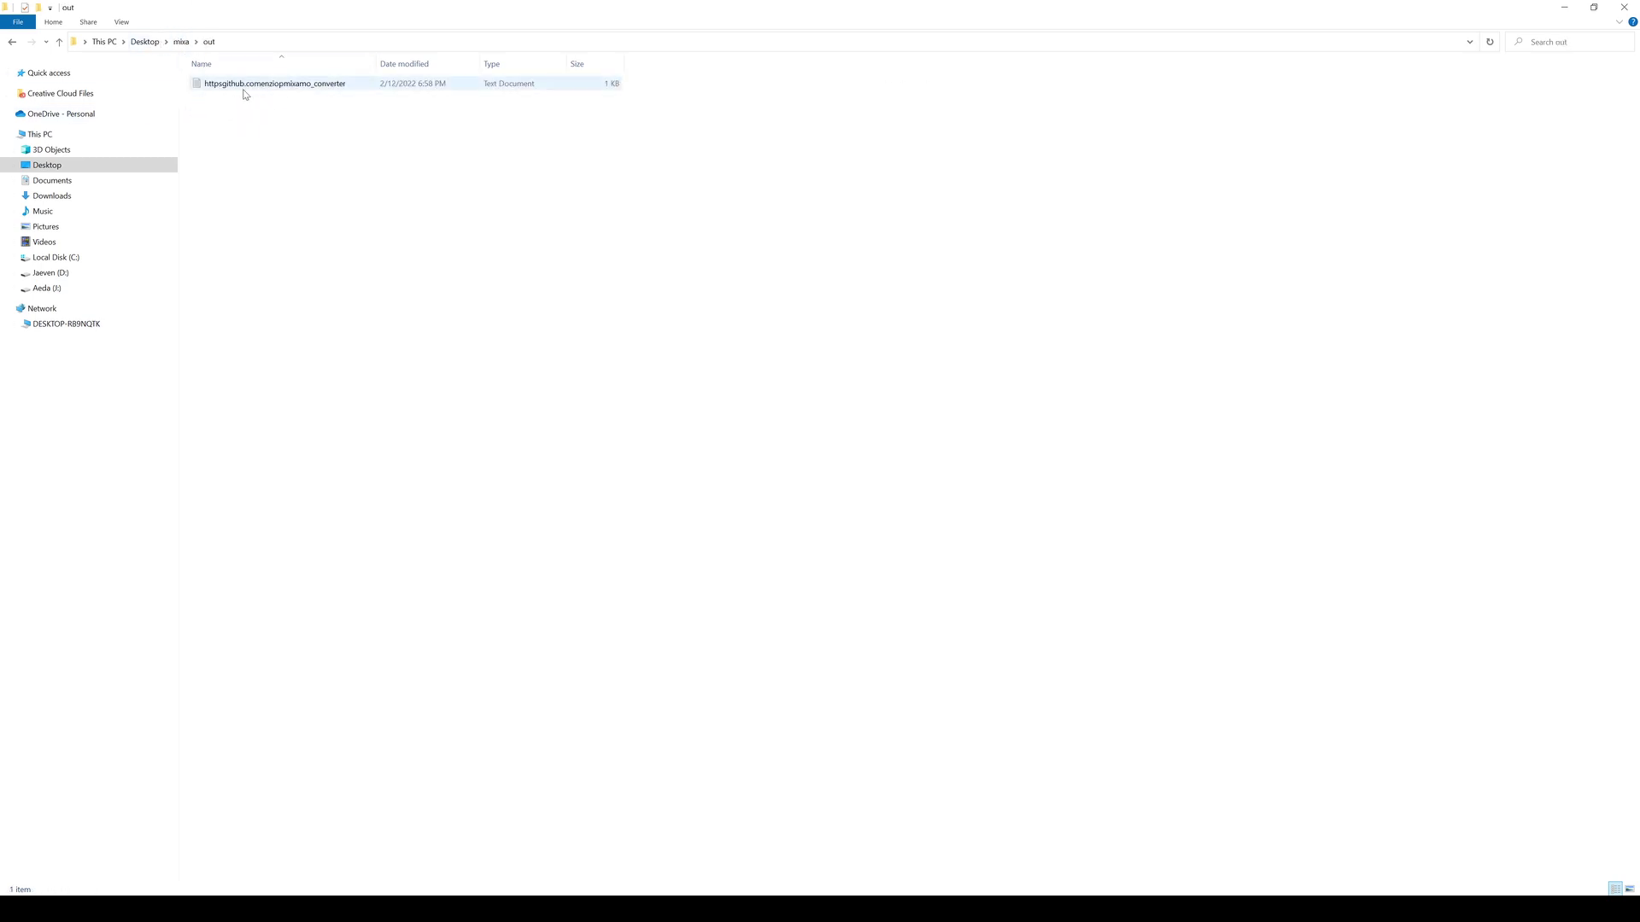
double_click(244, 85)
key(End)
key(ctrl+shift+Left)
key(ctrl+shift+Left)
key(ctrl+shift+Left)
key(ctrl+shift+Left)
key(ctrl+shift+Left)
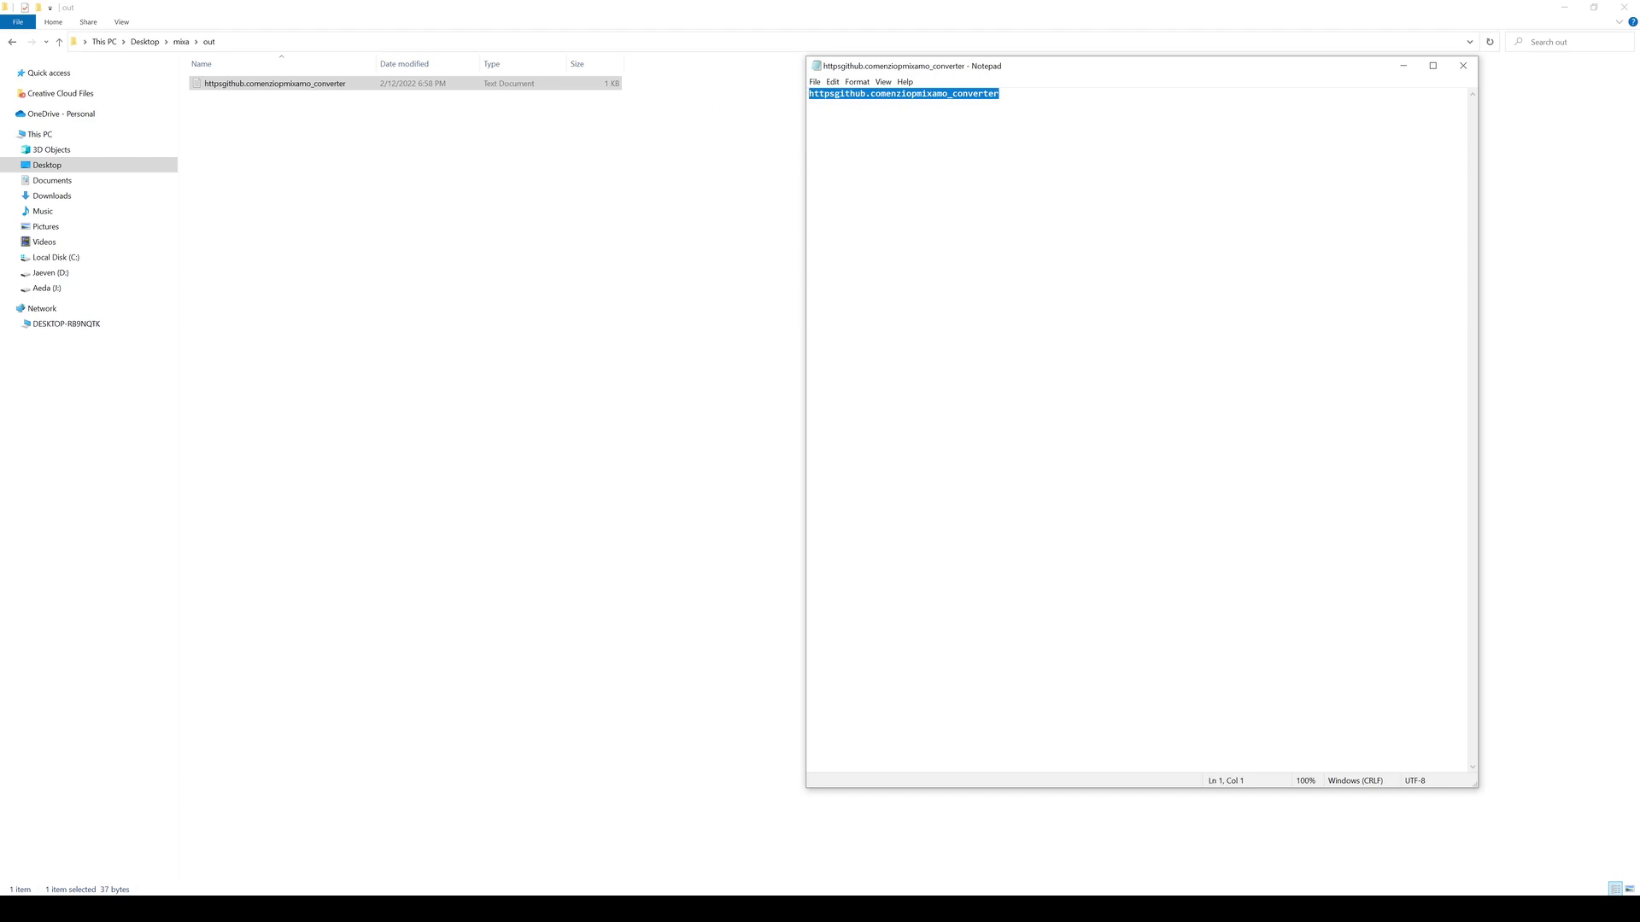
key(alt+F4)
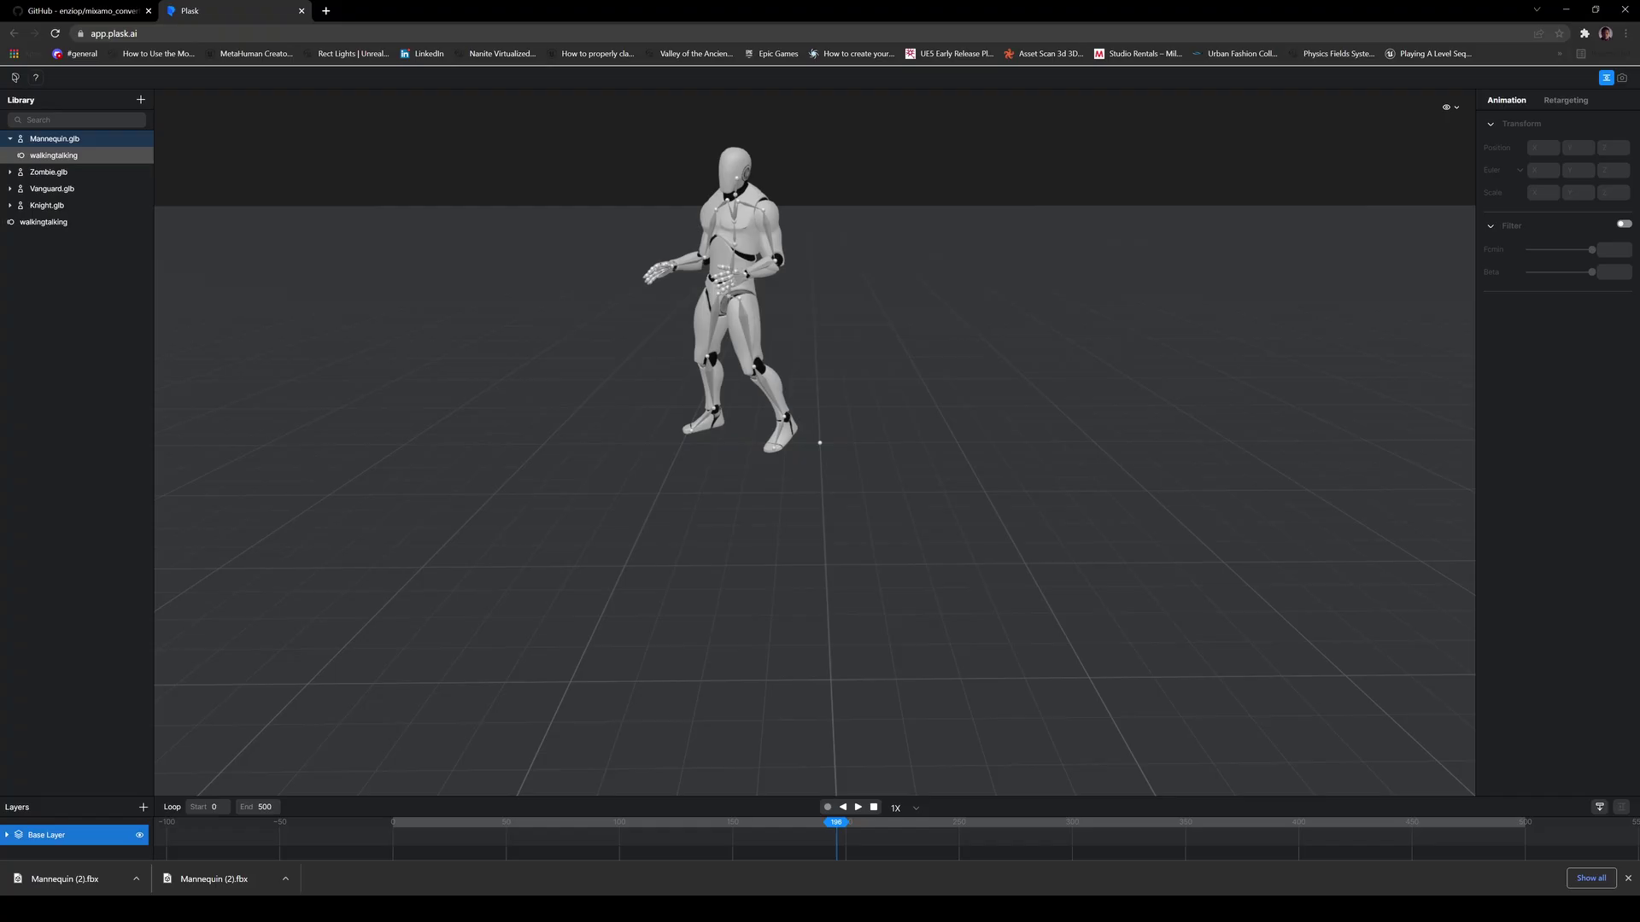
Step: Download the mixamo_converter repository as a ZIP from GitHub and paste it into the mixa folder
key(ctrl+shift+Tab)
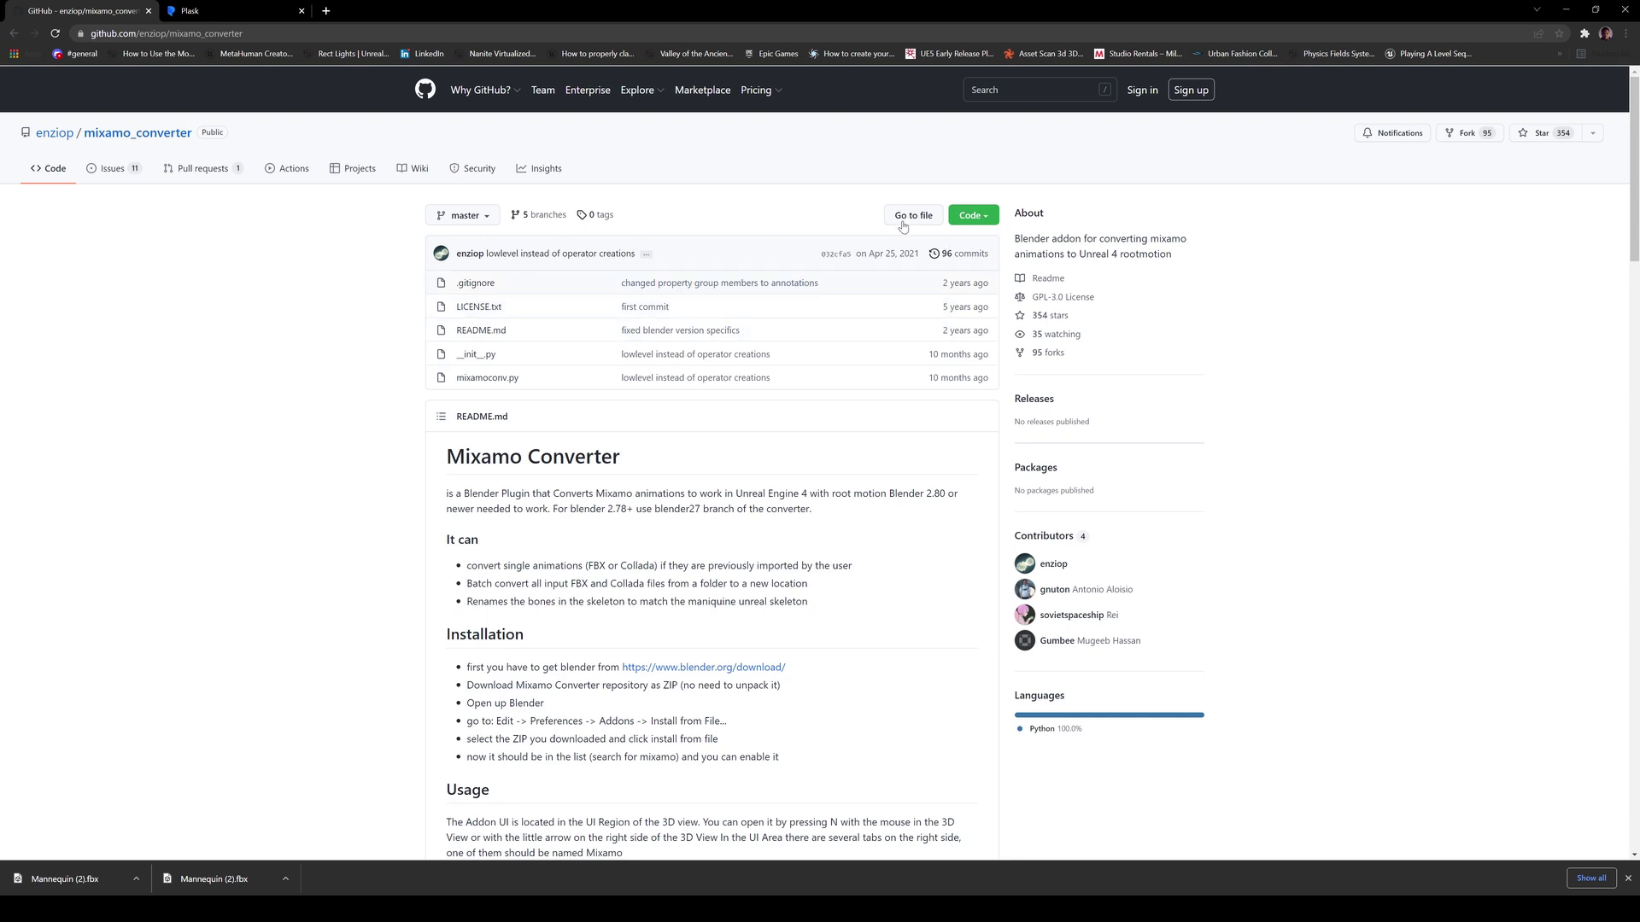
click(977, 224)
click(806, 376)
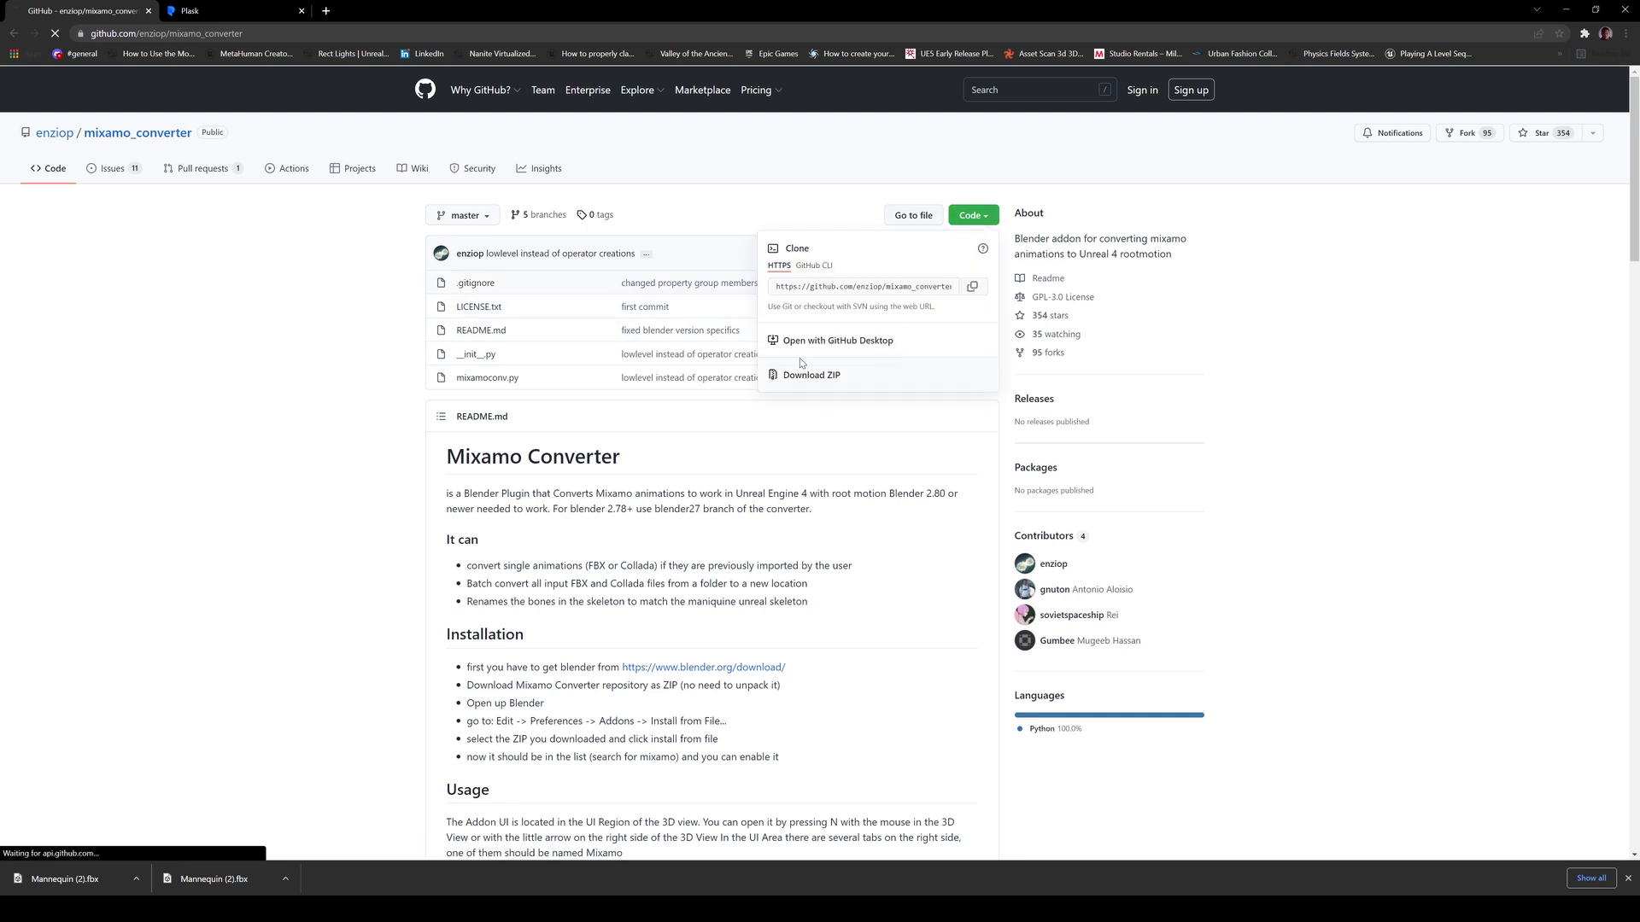
key(alt+Tab)
double_click(1101, 196)
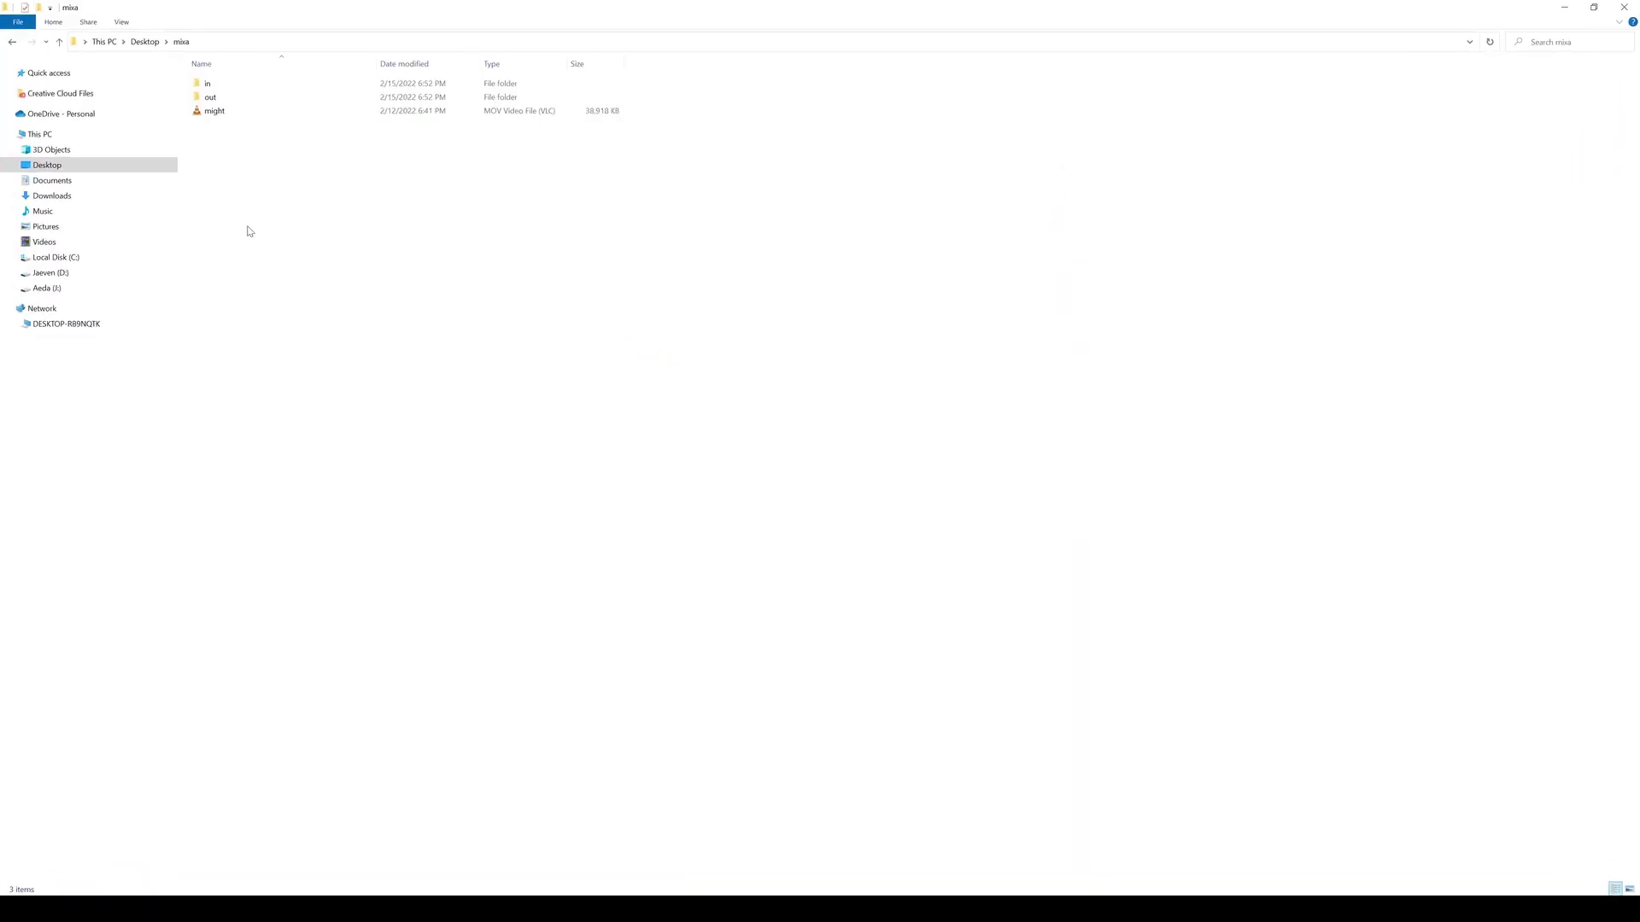
right_click(216, 195)
click(247, 285)
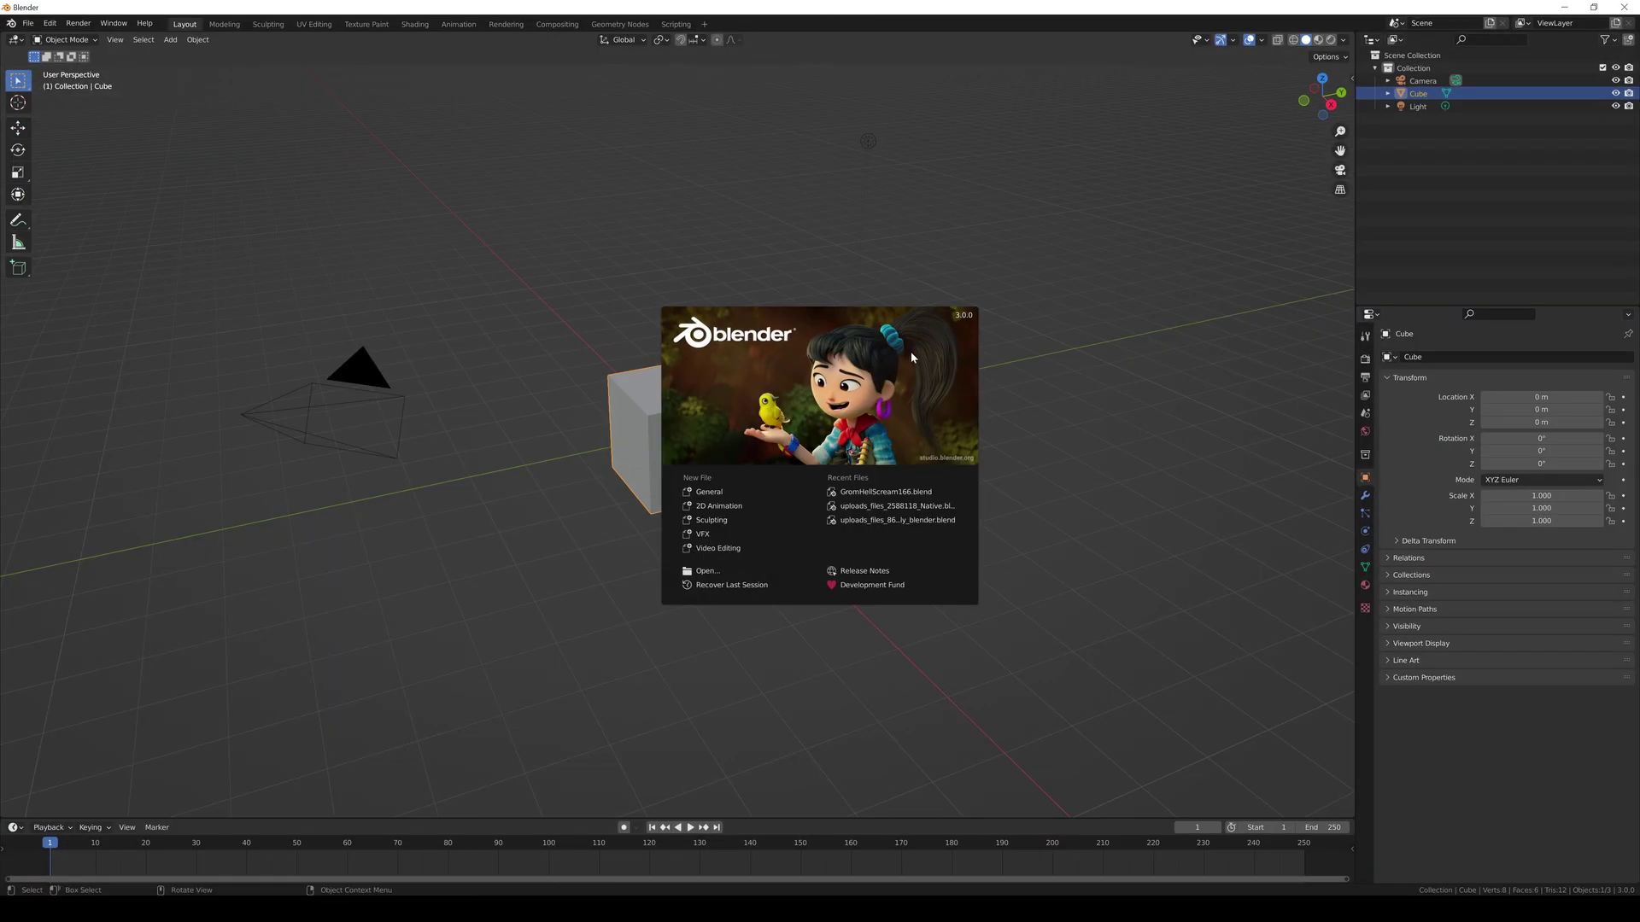
Step: Dismiss the splash screen and delete the default Cube and Camera
click(860, 253)
key(Delete)
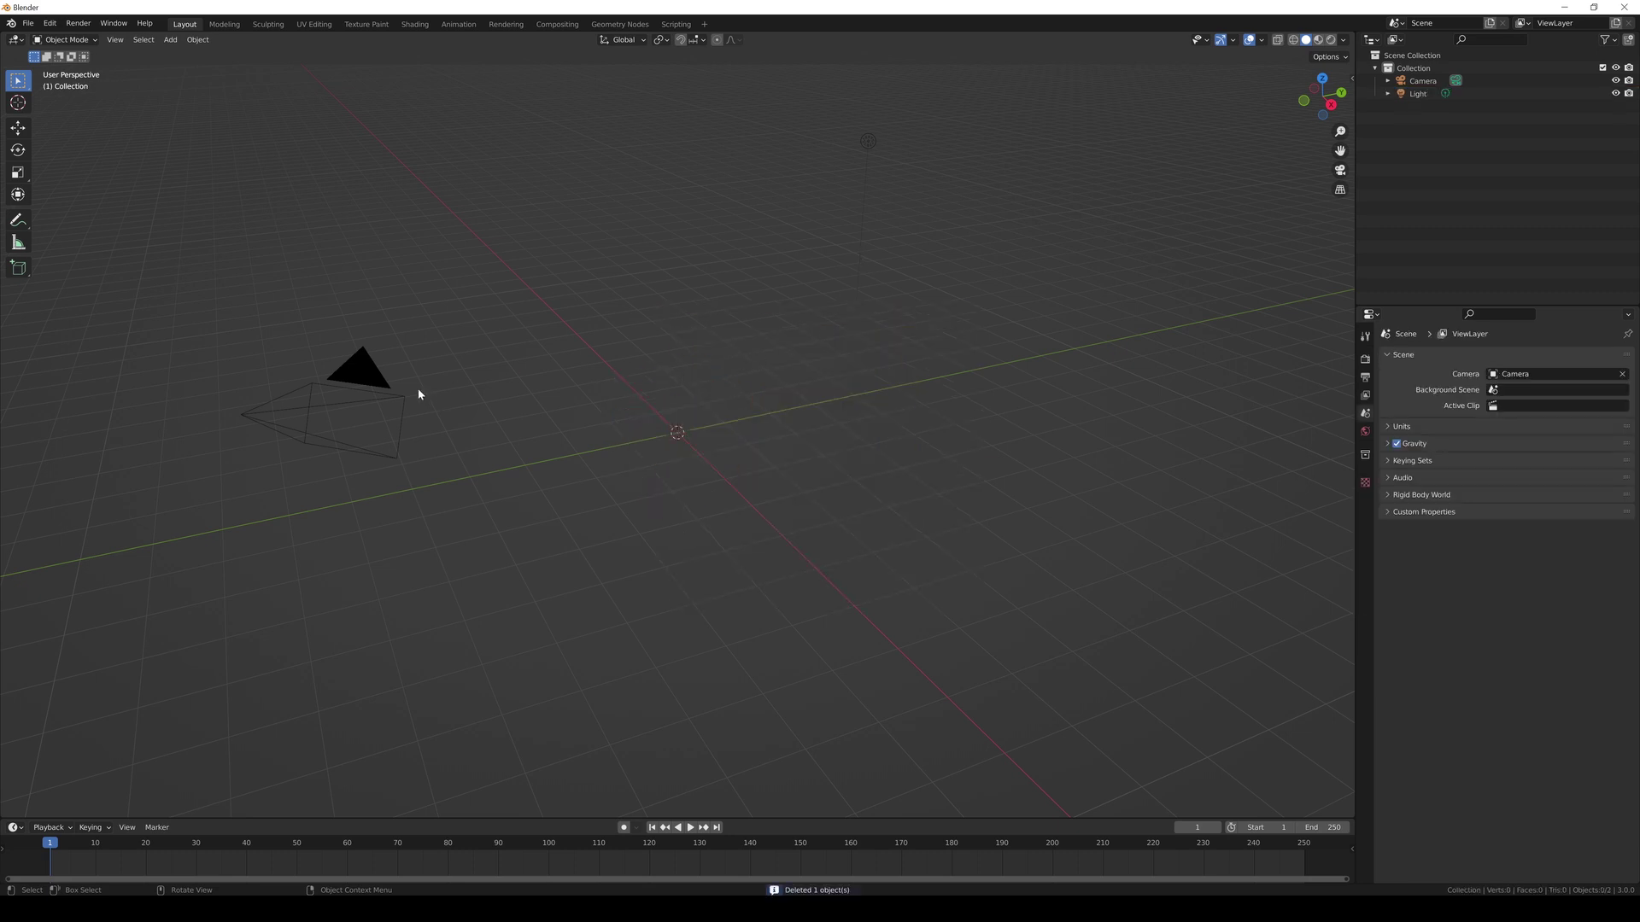
click(374, 381)
key(Delete)
Step: Install the Mixamo Converter add-on from the mixa folder's ZIP, confirm it via a 'mix' search, and close Preferences
click(49, 23)
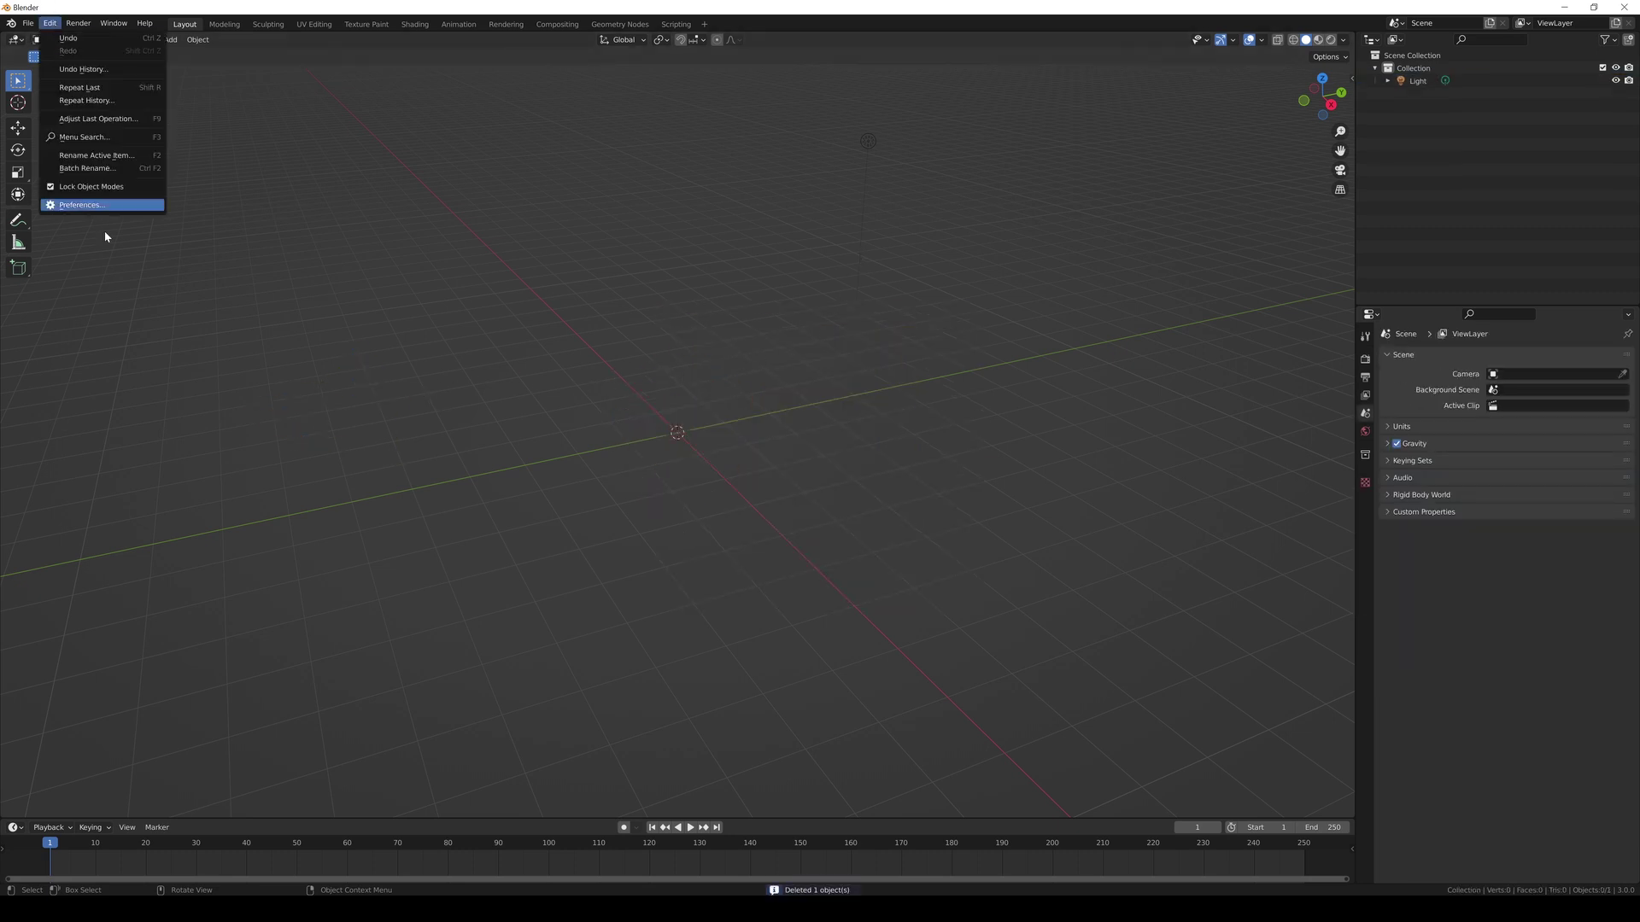
click(93, 205)
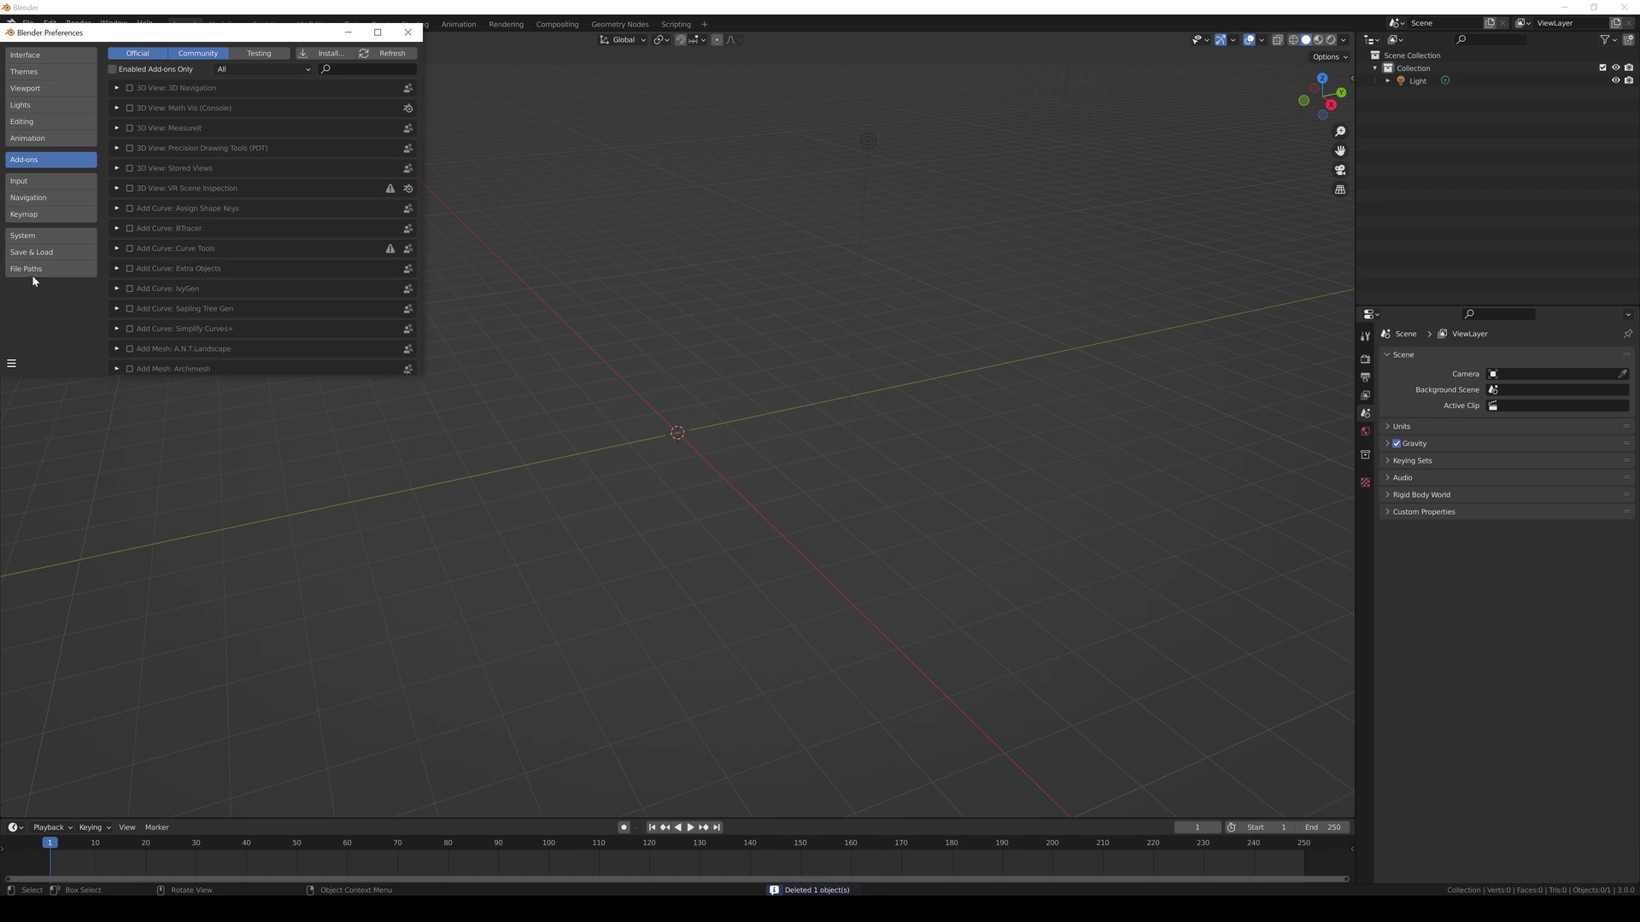
click(327, 53)
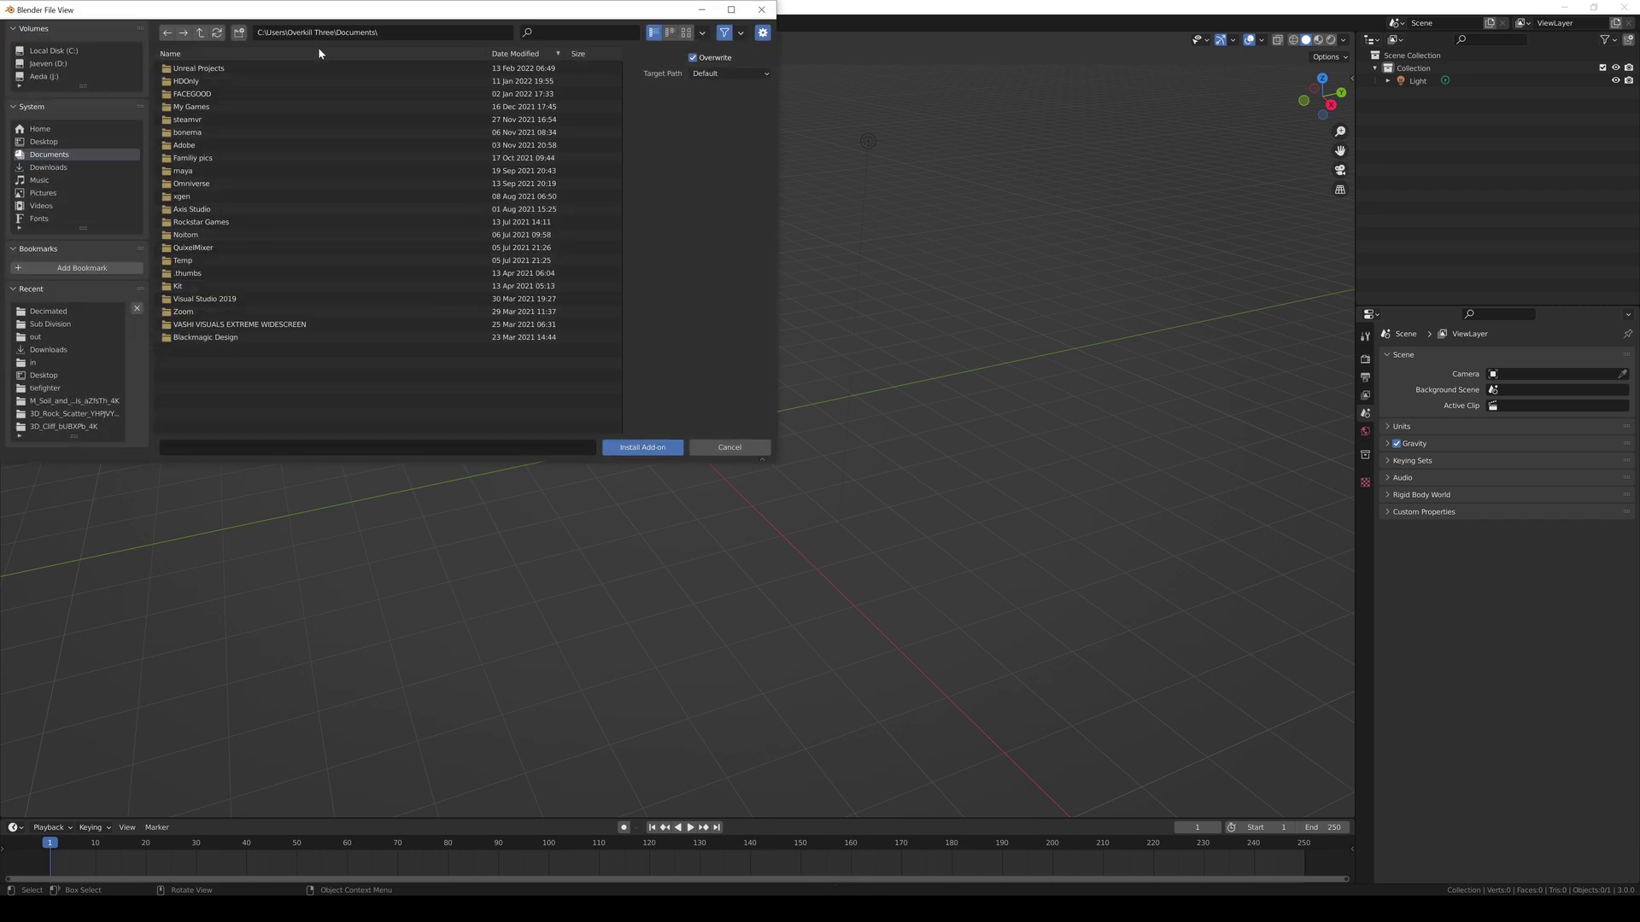
click(44, 142)
double_click(183, 70)
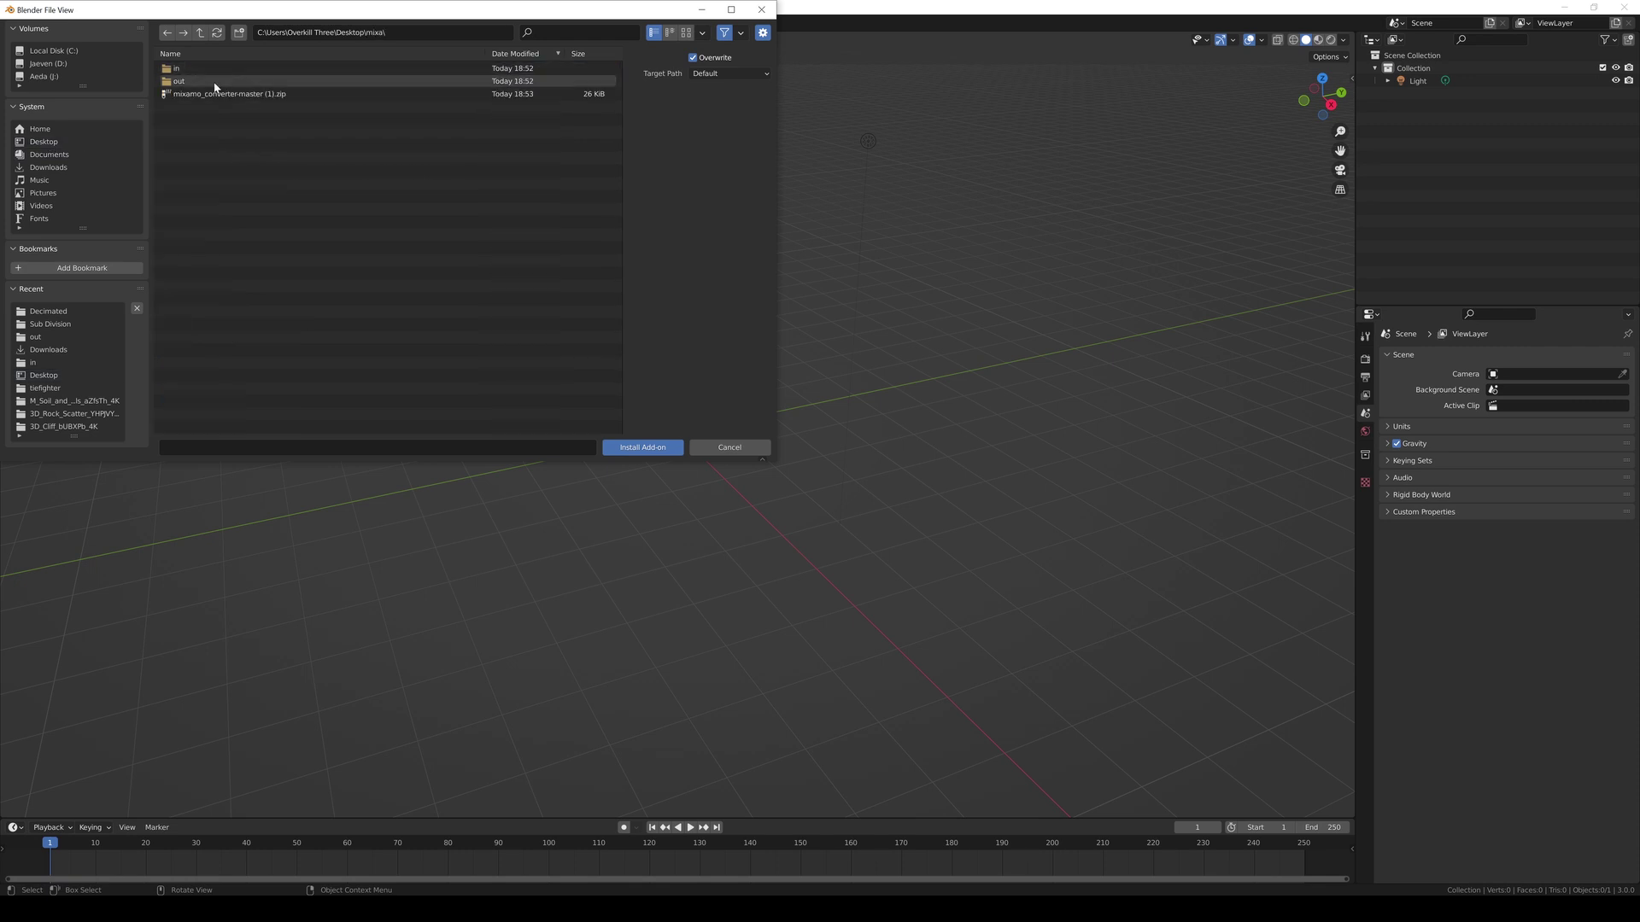
double_click(226, 95)
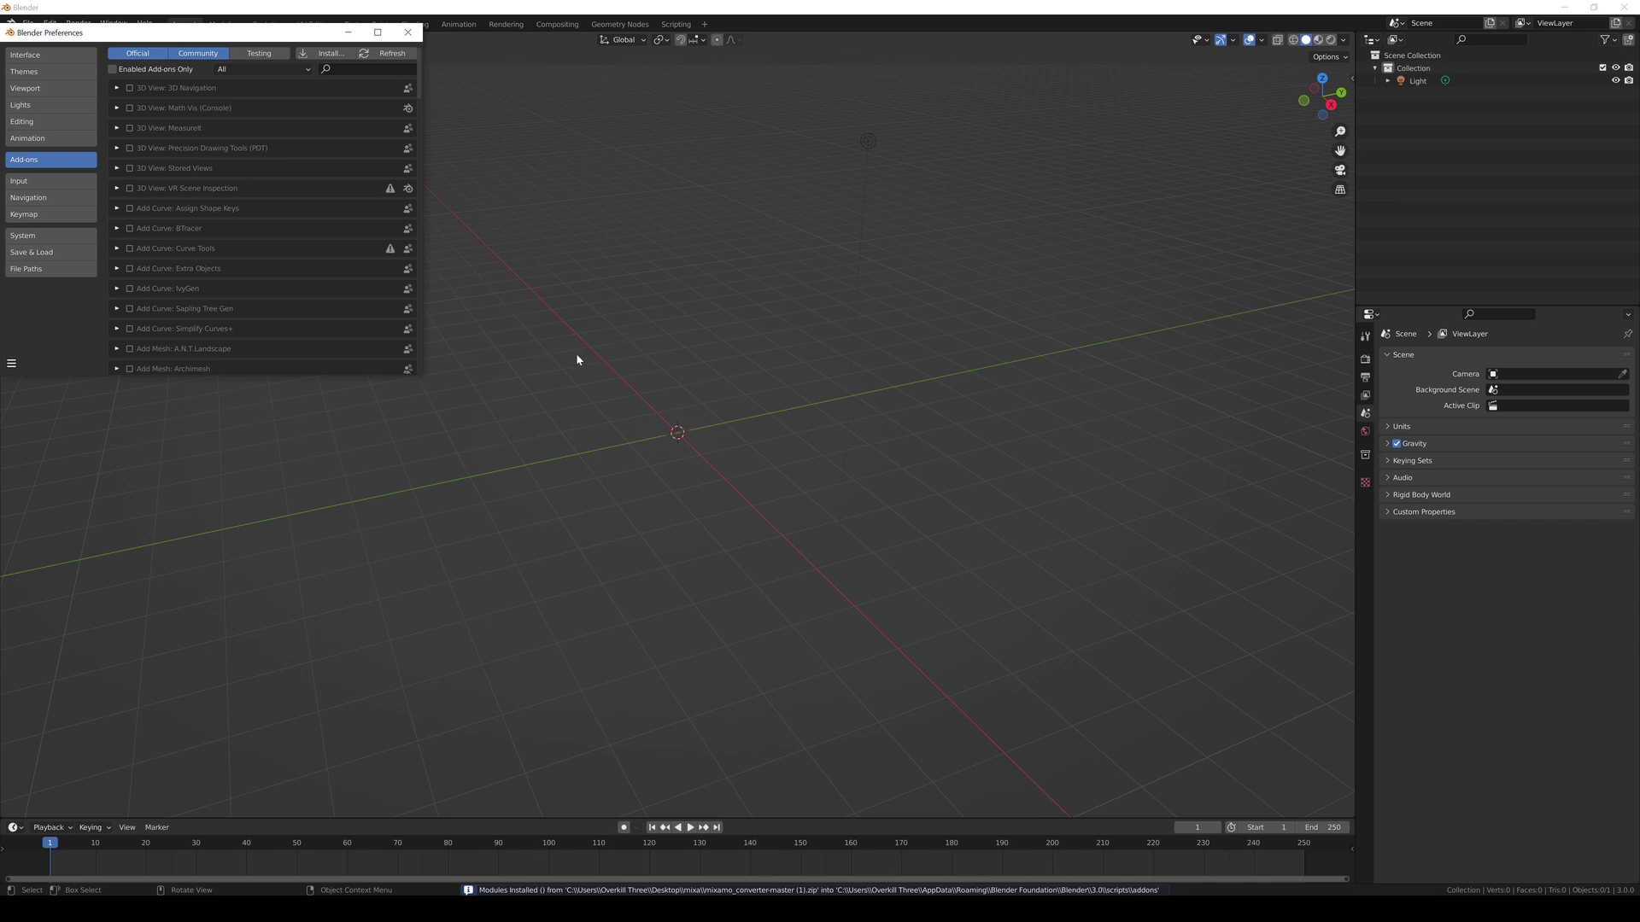
click(363, 69)
text(mix)
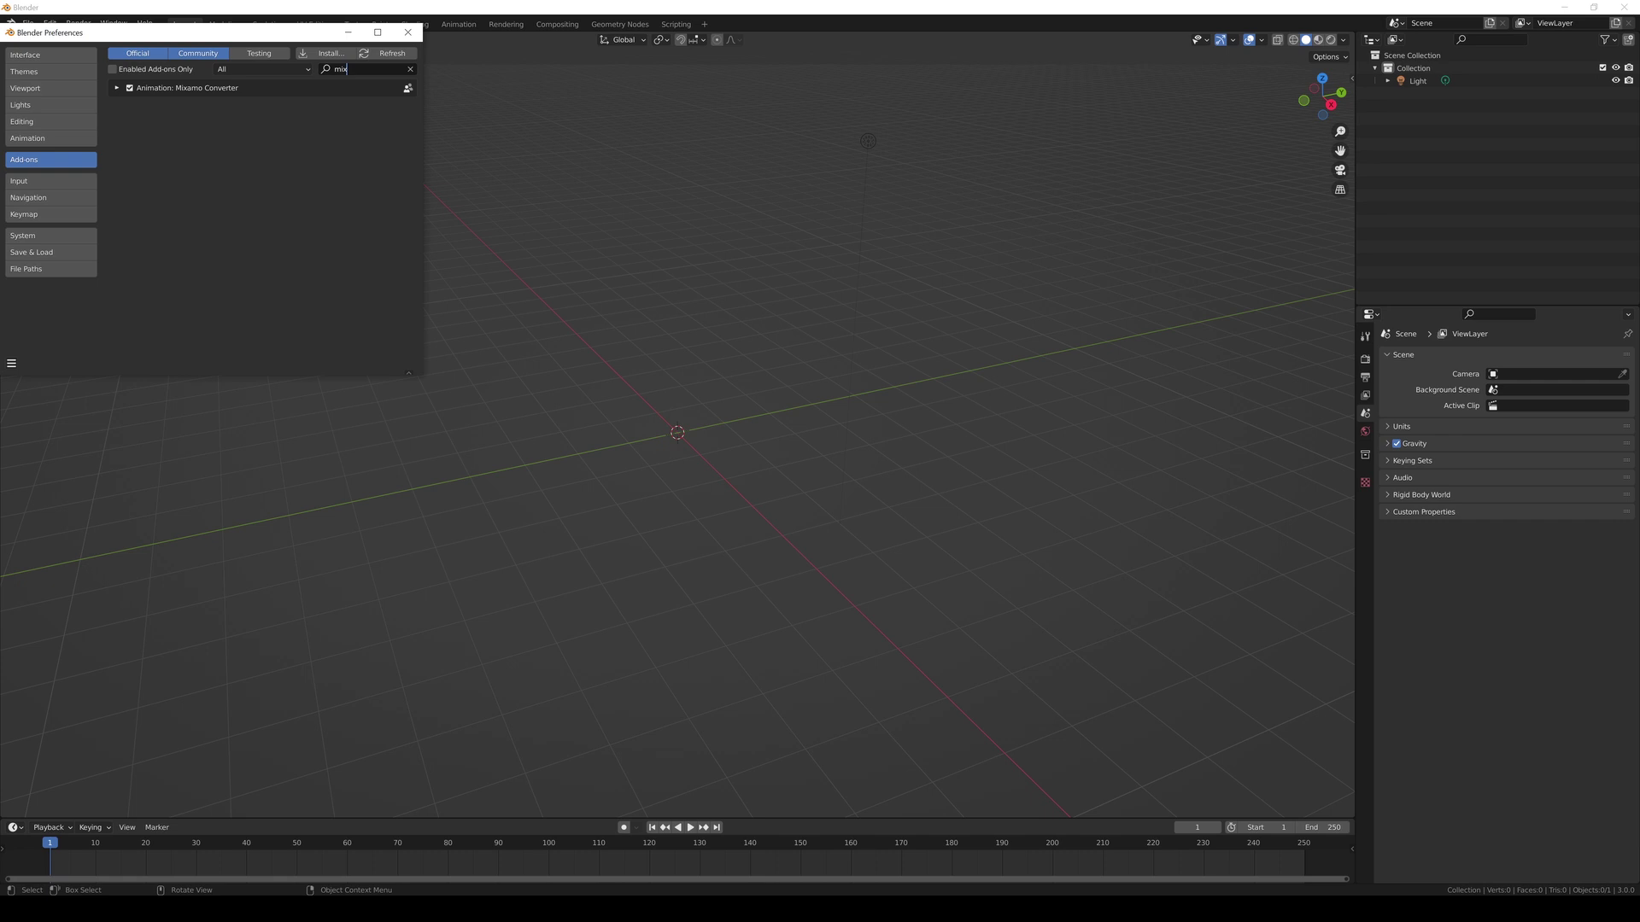
click(406, 33)
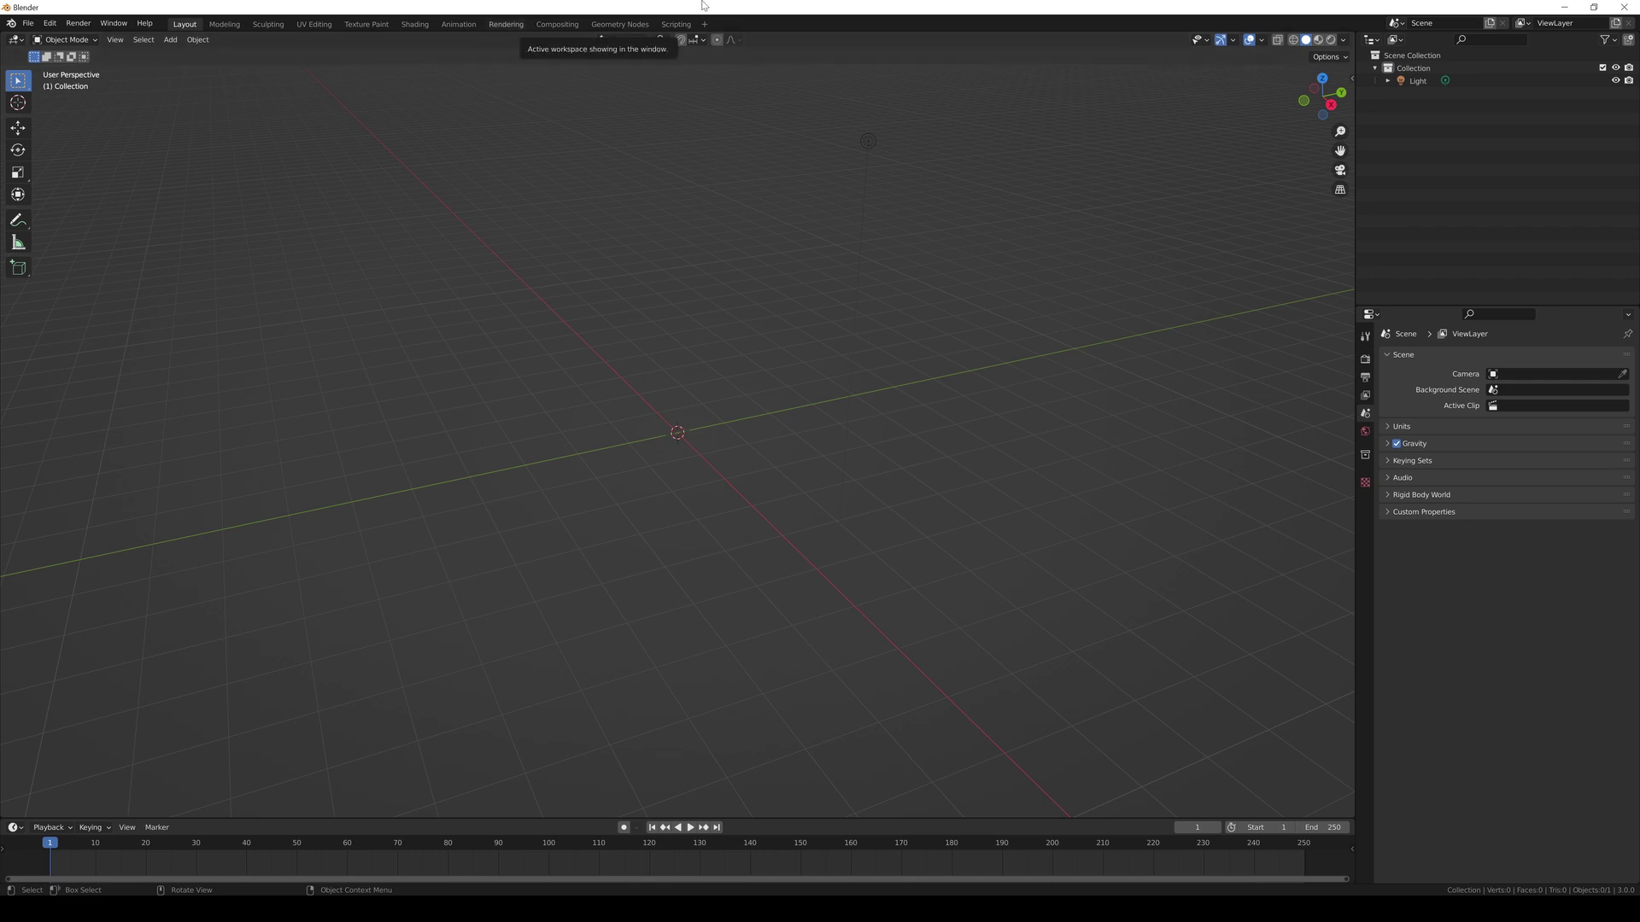
Step: Open the viewport sidebar and switch to the Mixamo Rootbaker tab
click(1351, 82)
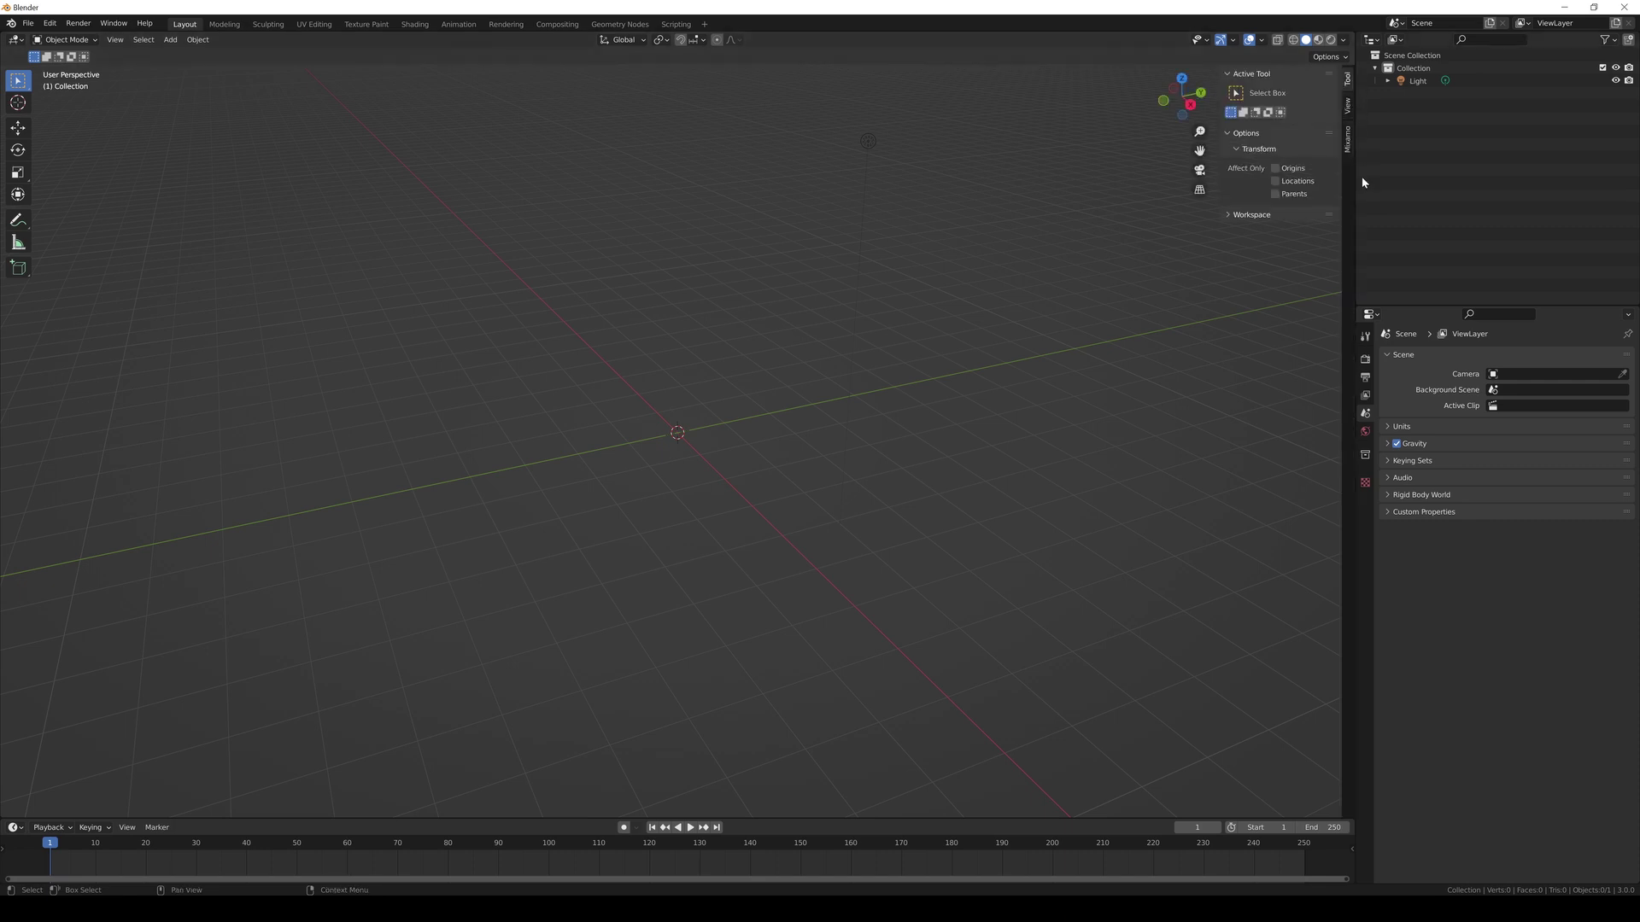
click(1347, 146)
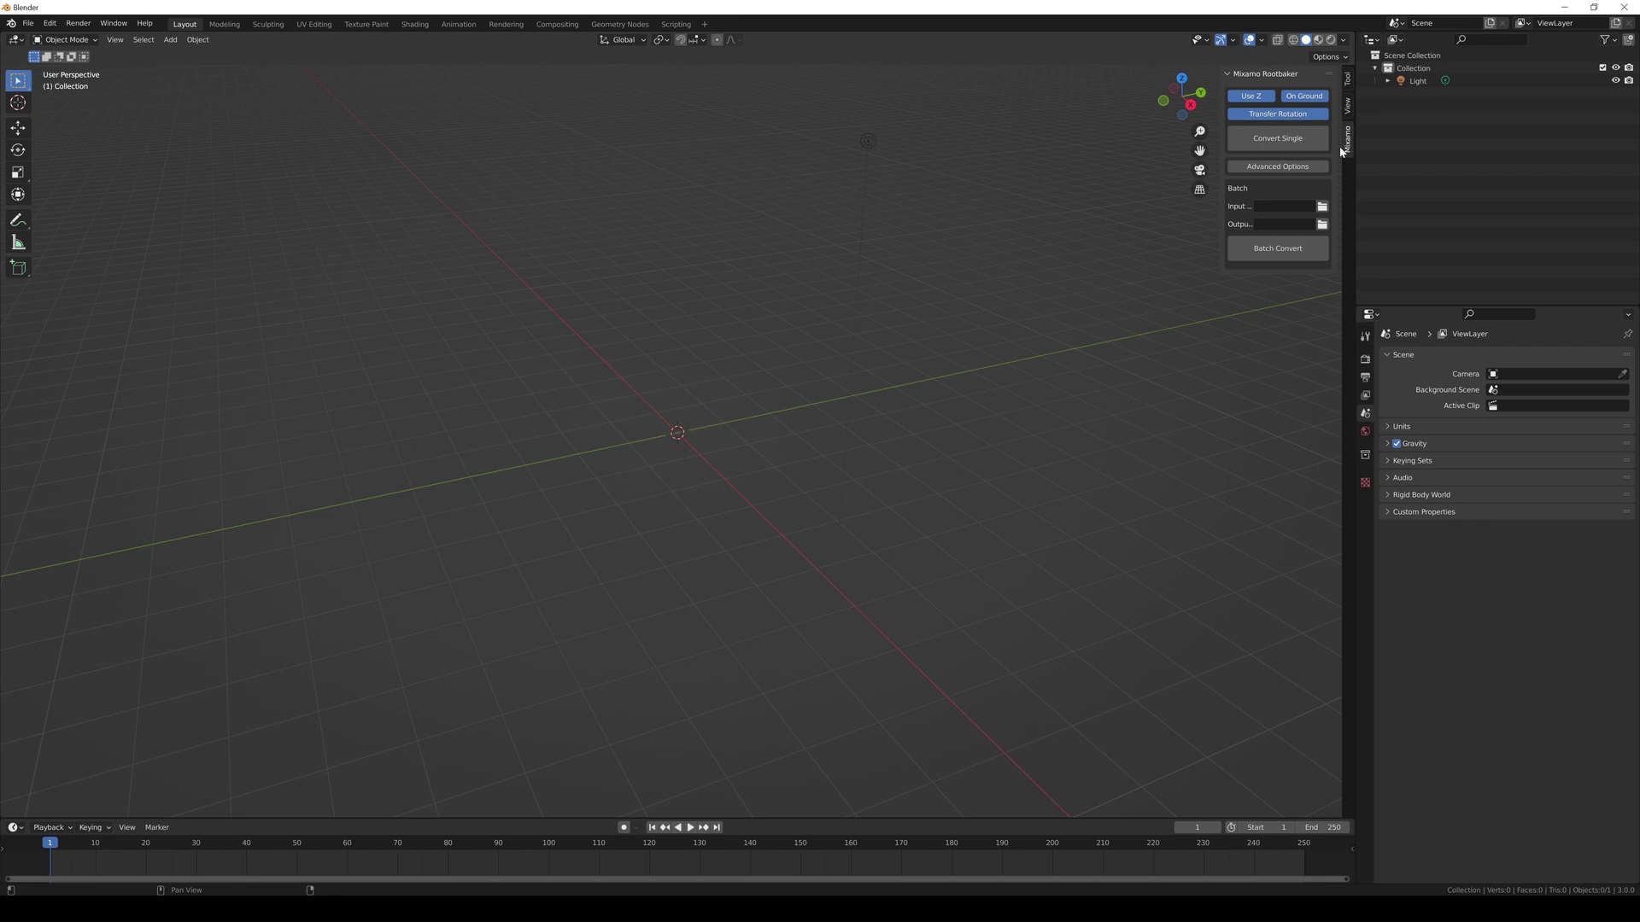
Step: Import skelmesh.fbx from Desktop\mixa\in through the FBX importer
click(28, 23)
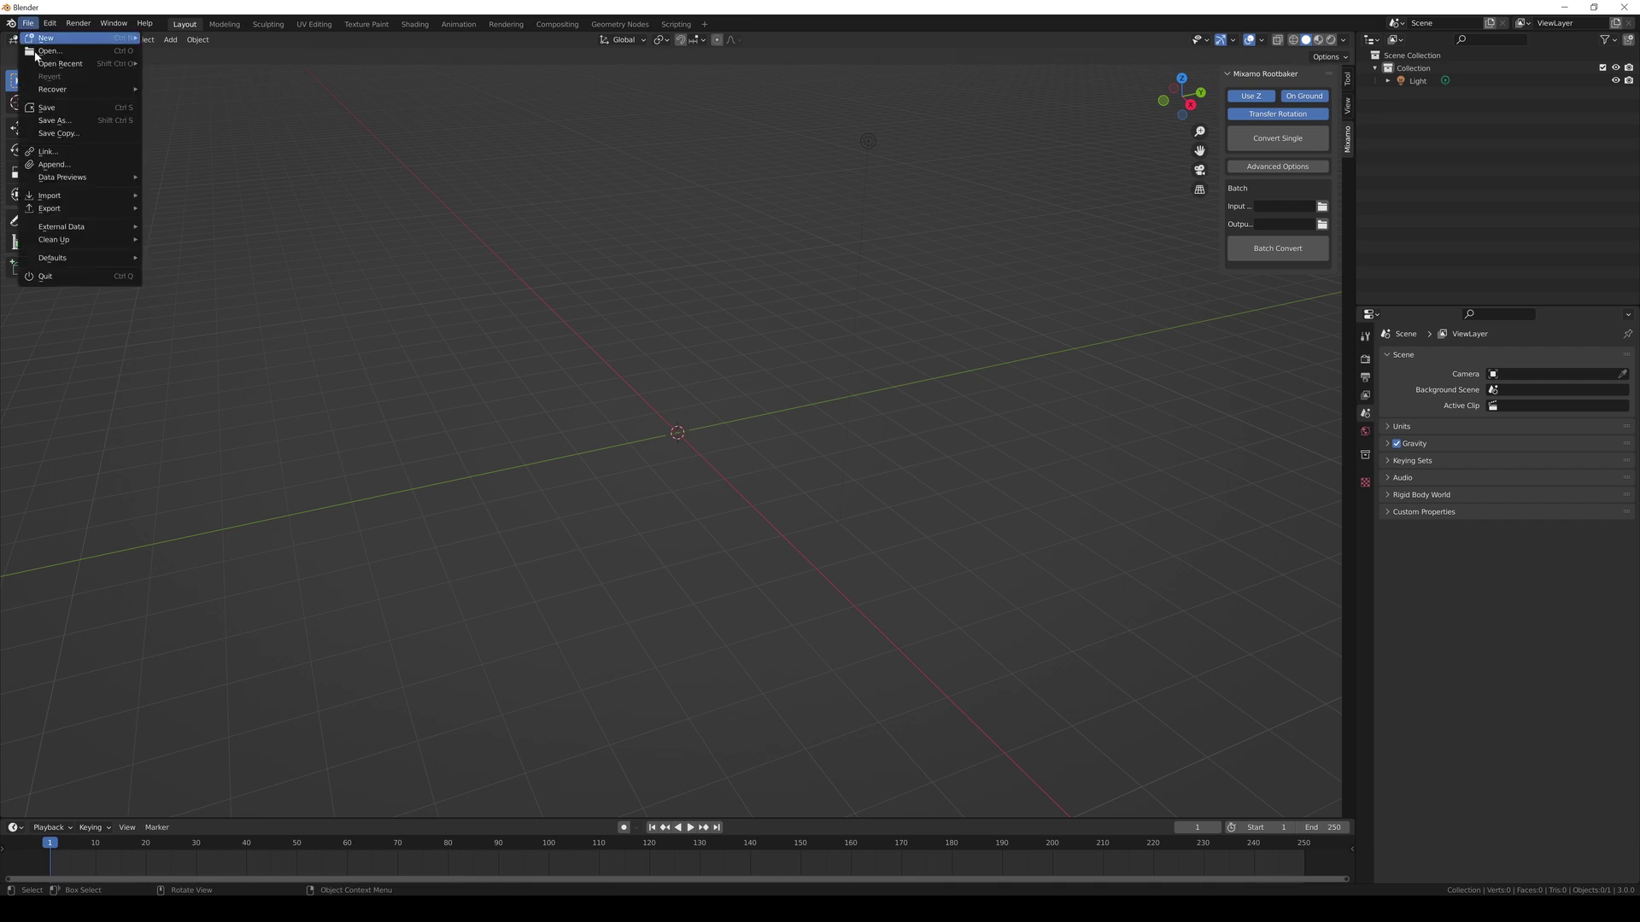
mouse_move(51, 196)
click(186, 288)
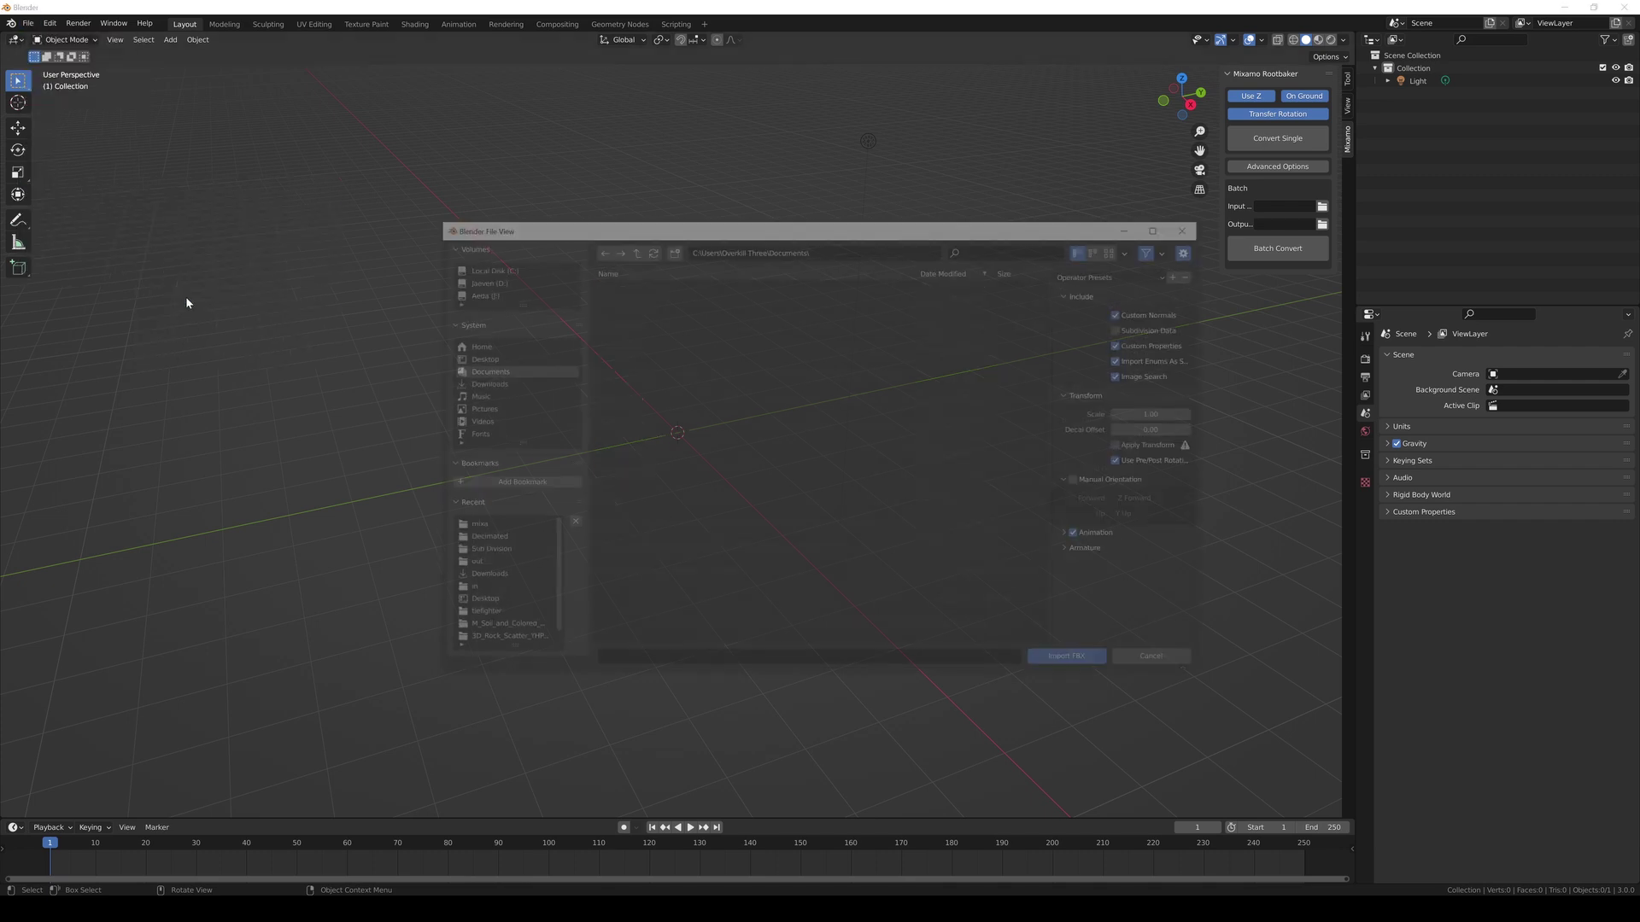
click(478, 357)
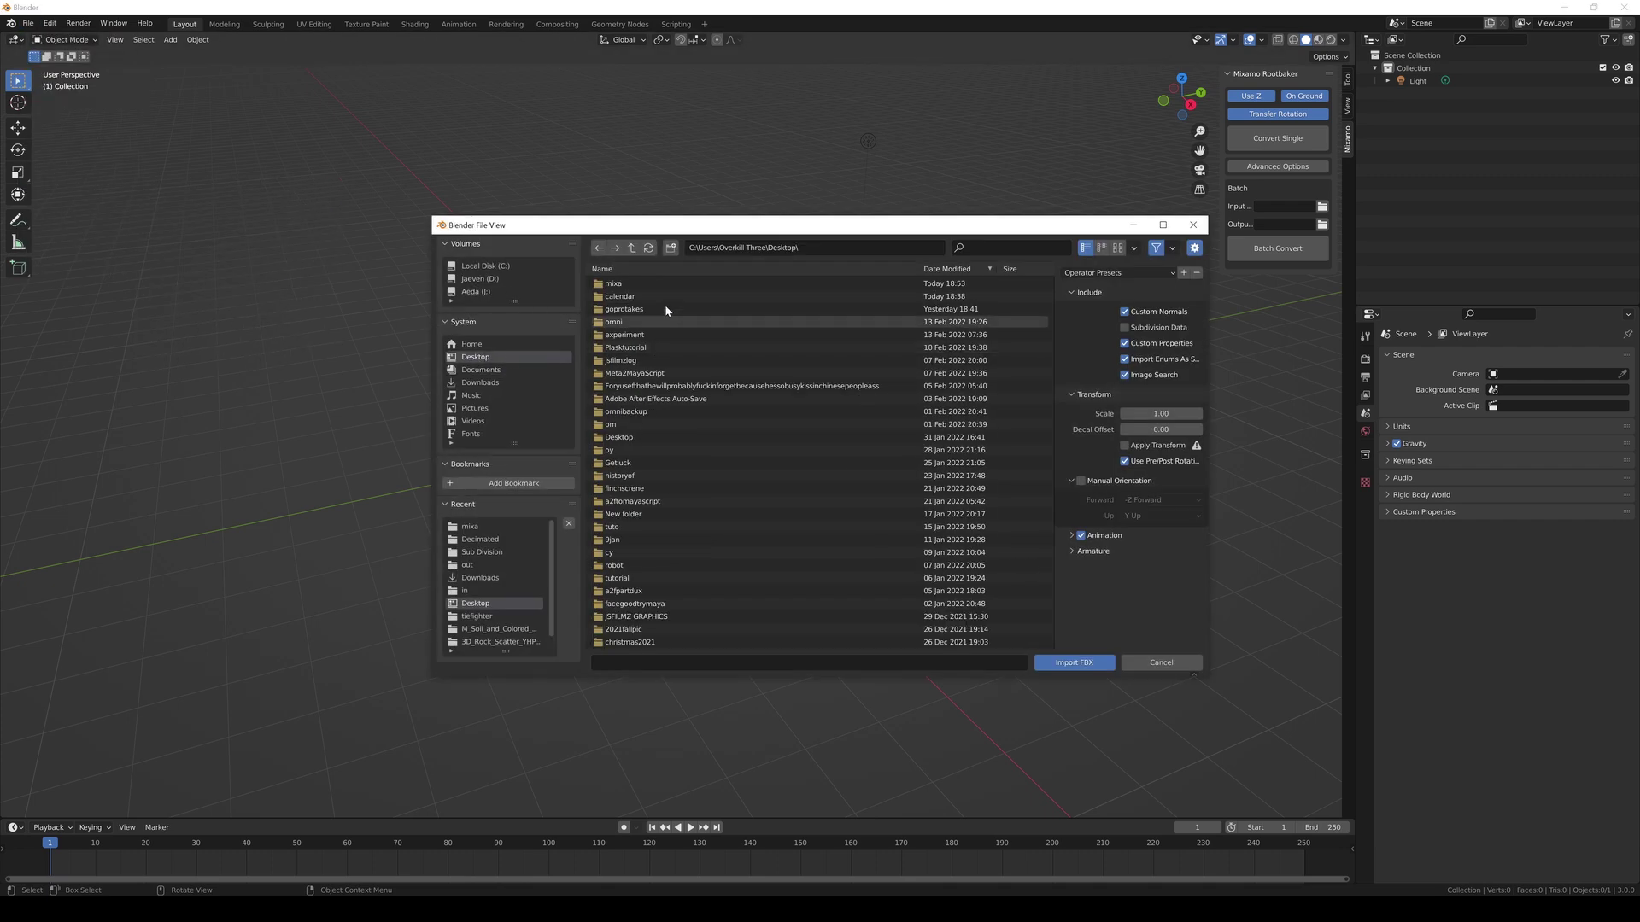
click(649, 269)
click(947, 270)
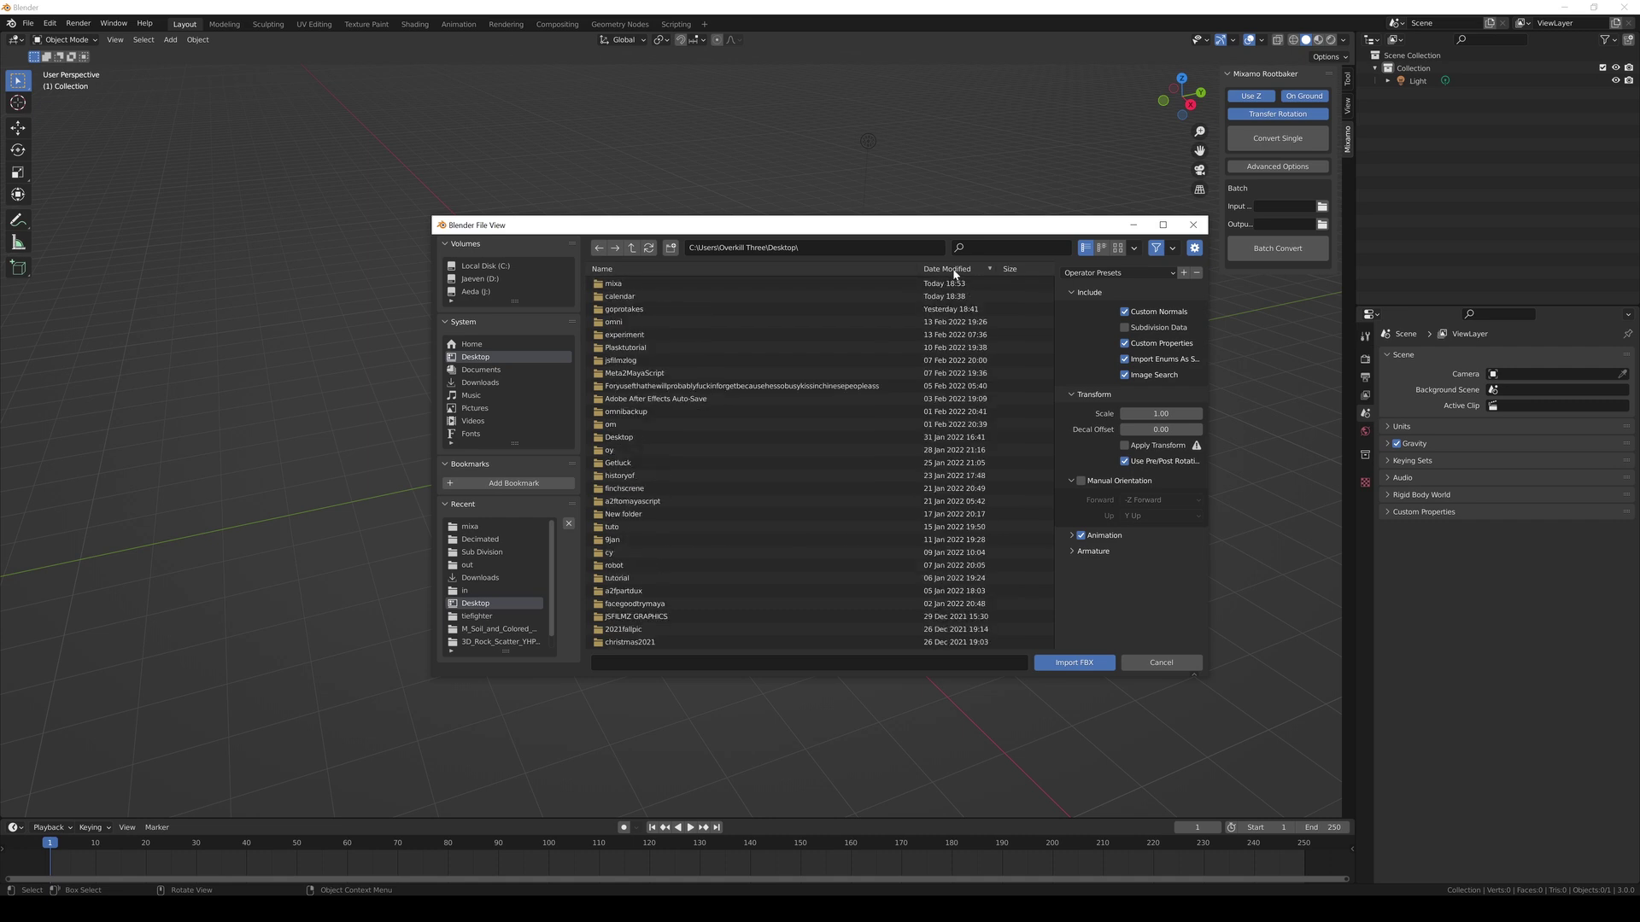
double_click(645, 283)
double_click(645, 283)
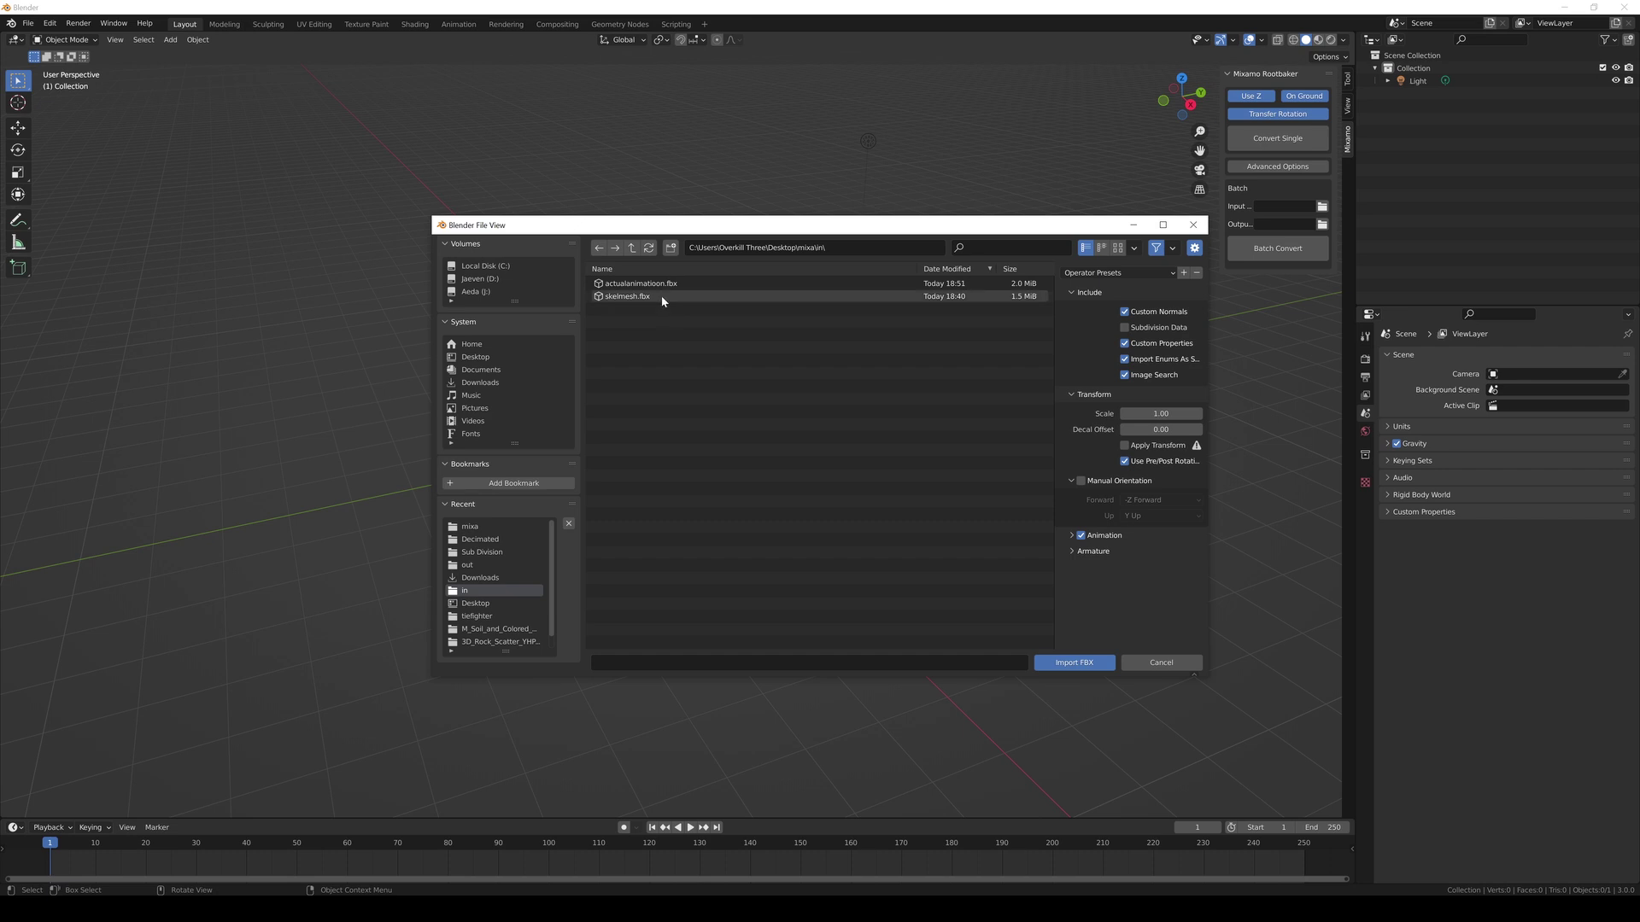
double_click(662, 297)
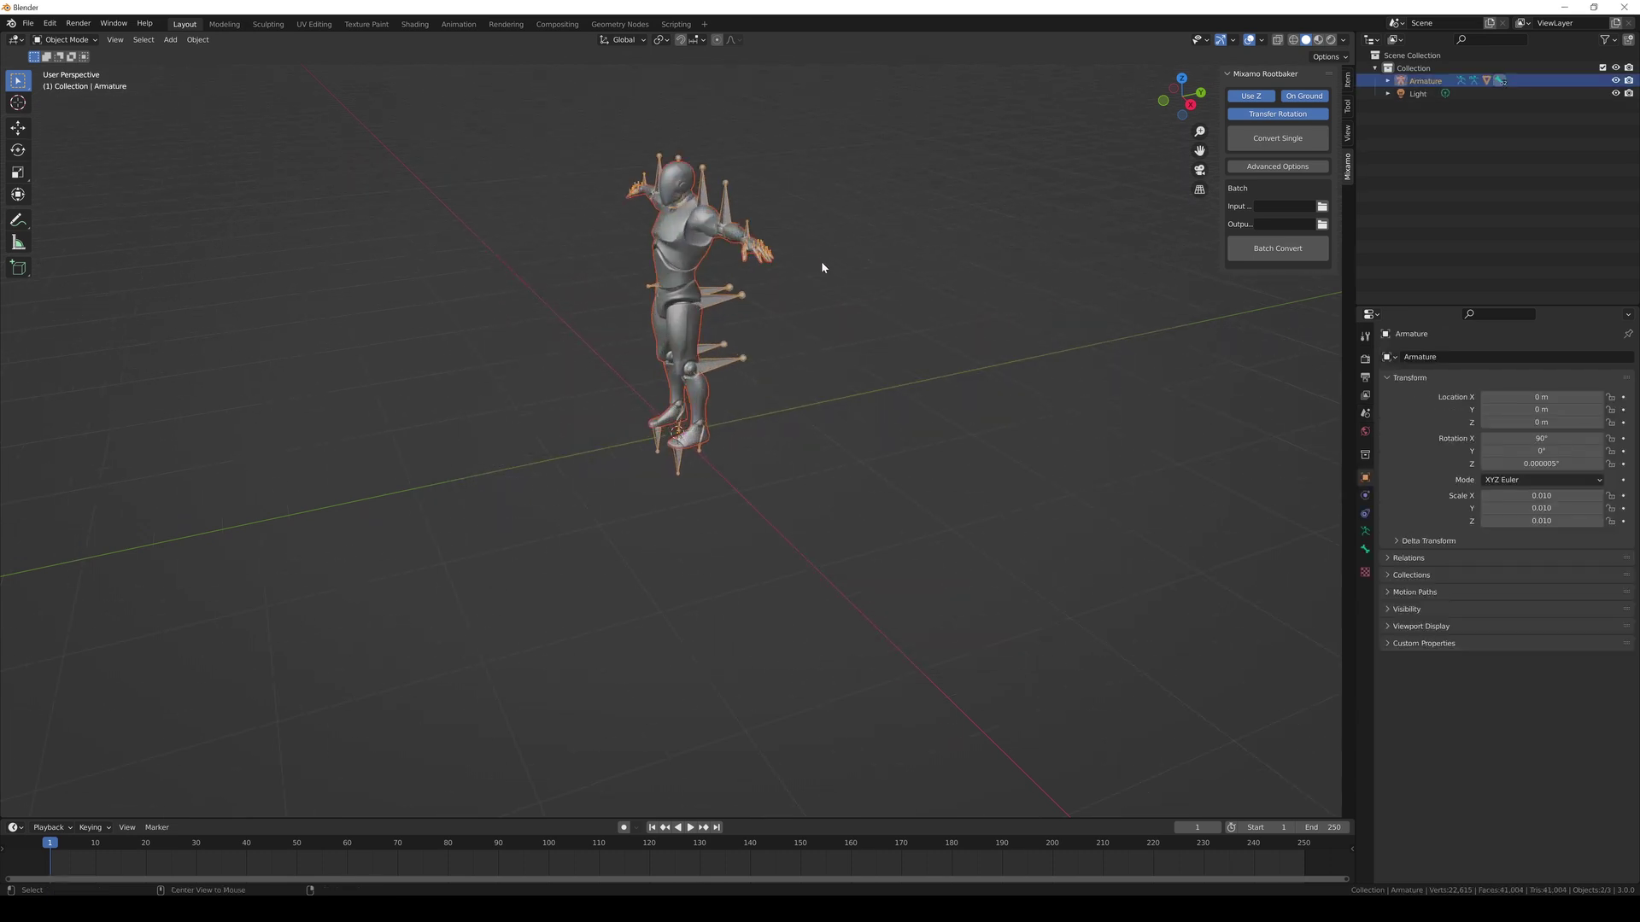
Step: Delete the Light object from the scene
scroll(811, 268, down, 1)
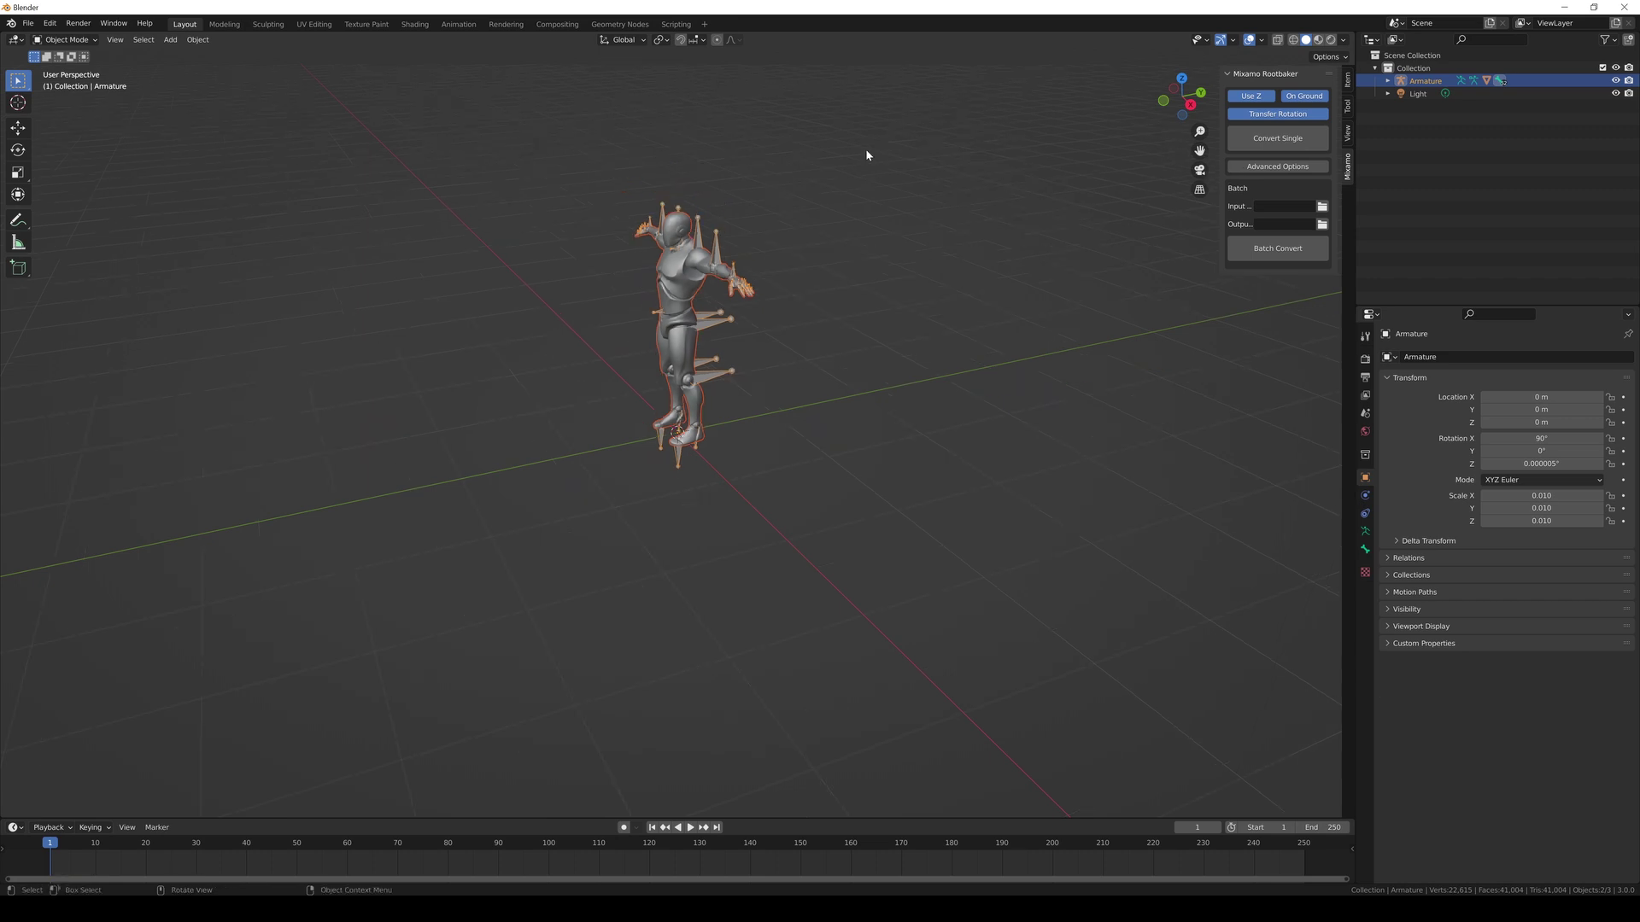
click(1420, 93)
key(Delete)
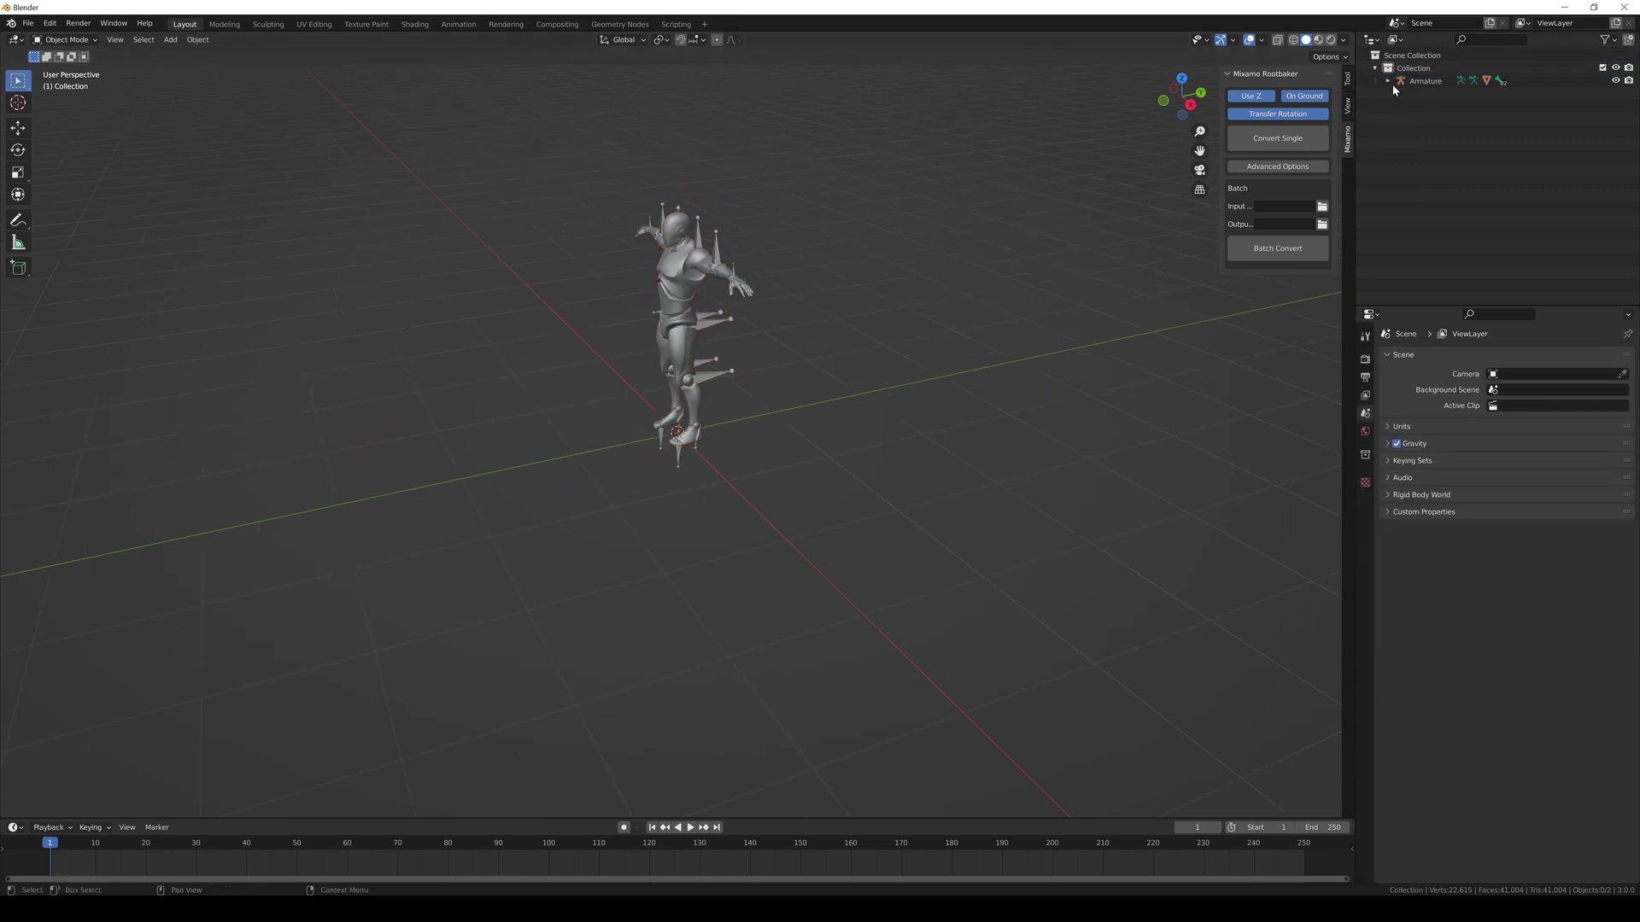
Step: Convert the Armature with Remove Namespace off and Use Unreal Engine on, then check the new root hierarchy
click(1419, 81)
click(1268, 168)
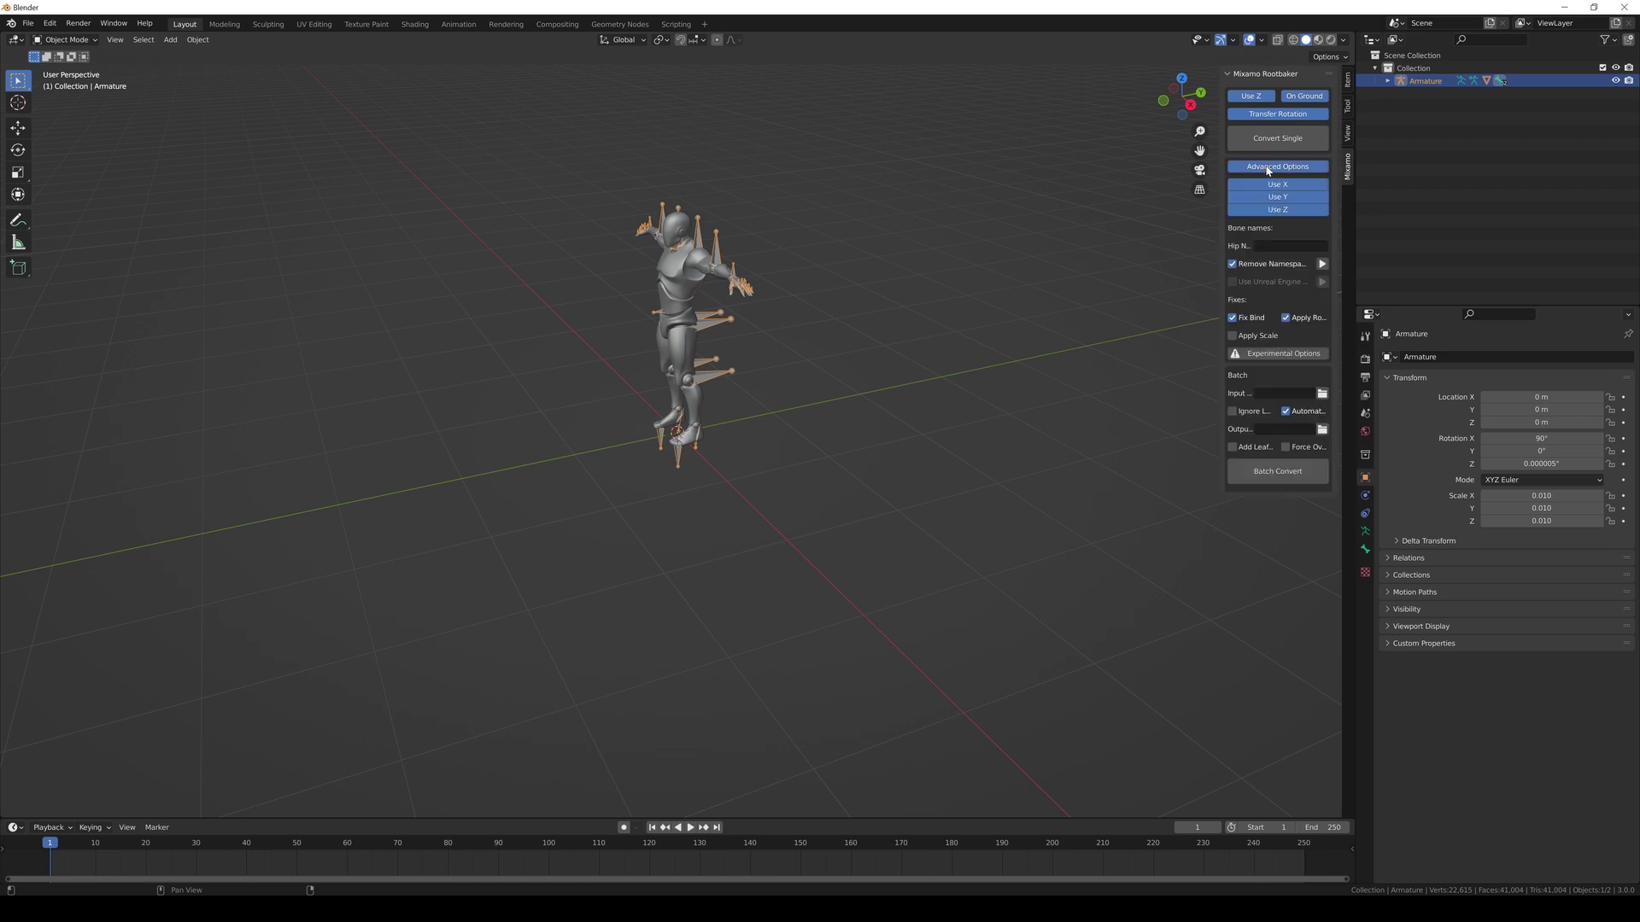
click(1232, 265)
click(1234, 283)
click(1269, 140)
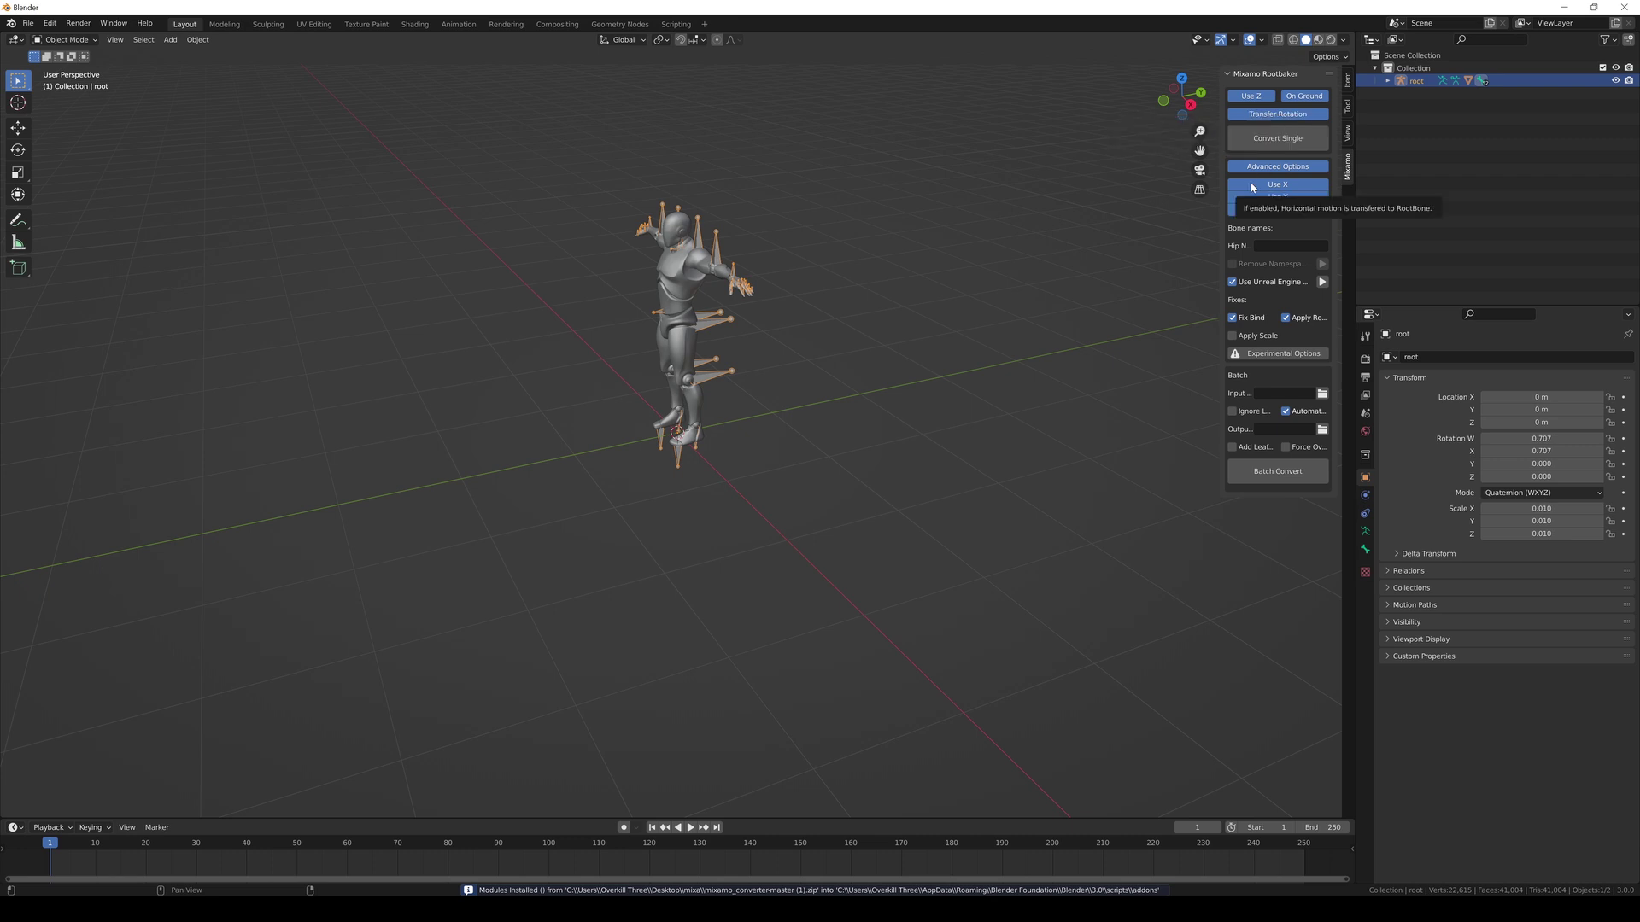
click(1388, 80)
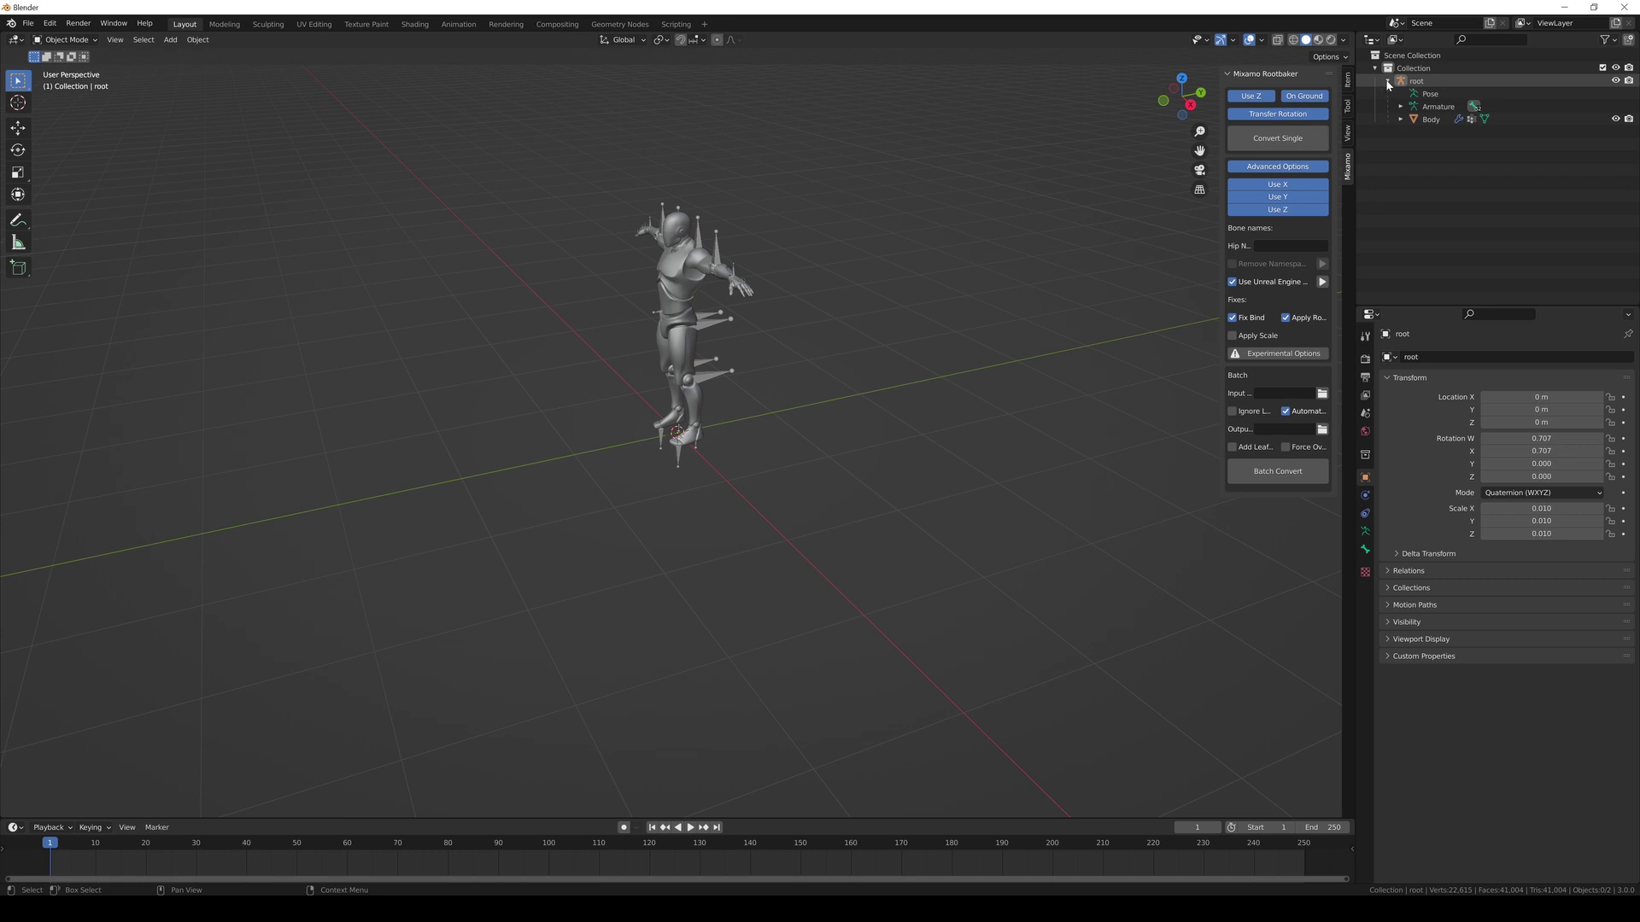
click(1388, 81)
click(652, 283)
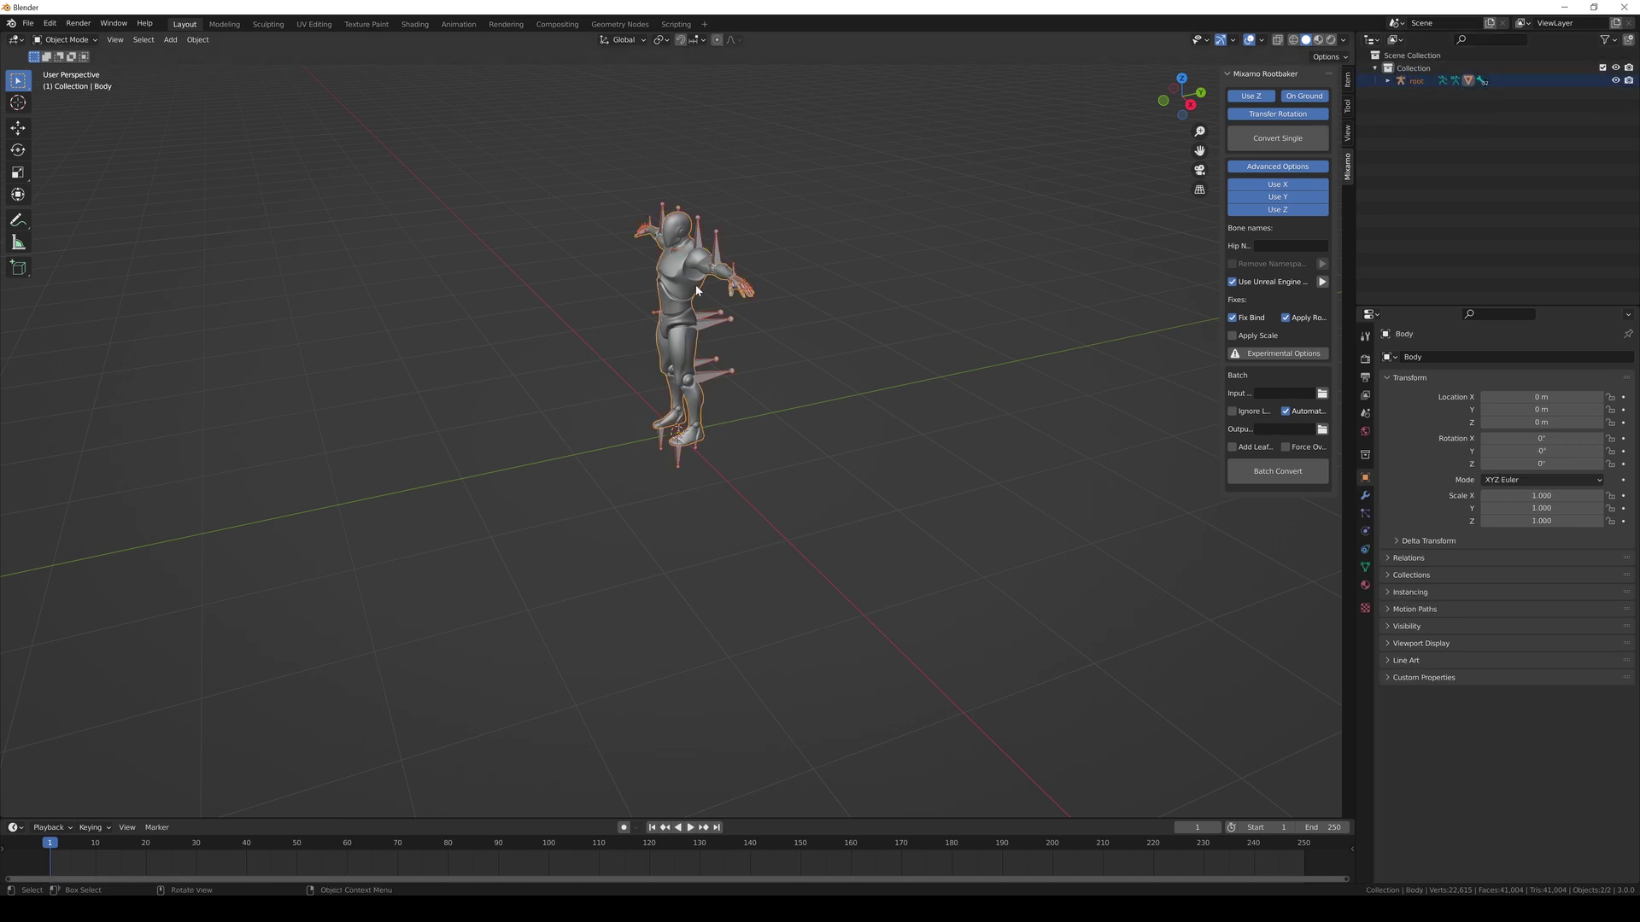
Step: Start an FBX export to the mixa out folder with the file name skelmeshout
click(28, 23)
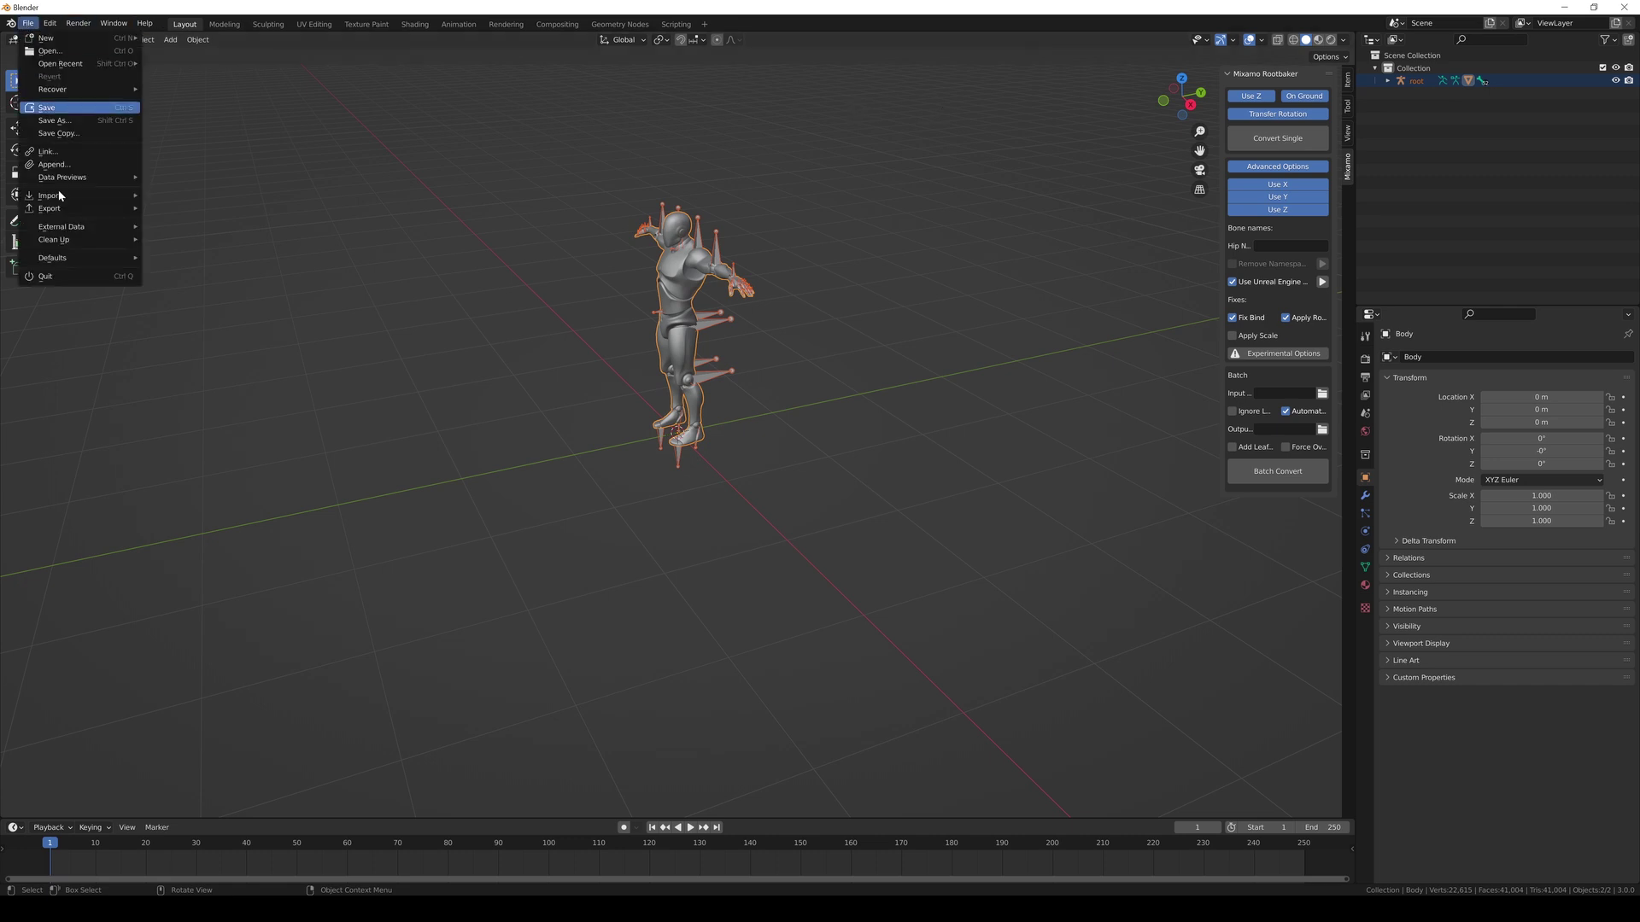
mouse_move(63, 209)
click(181, 310)
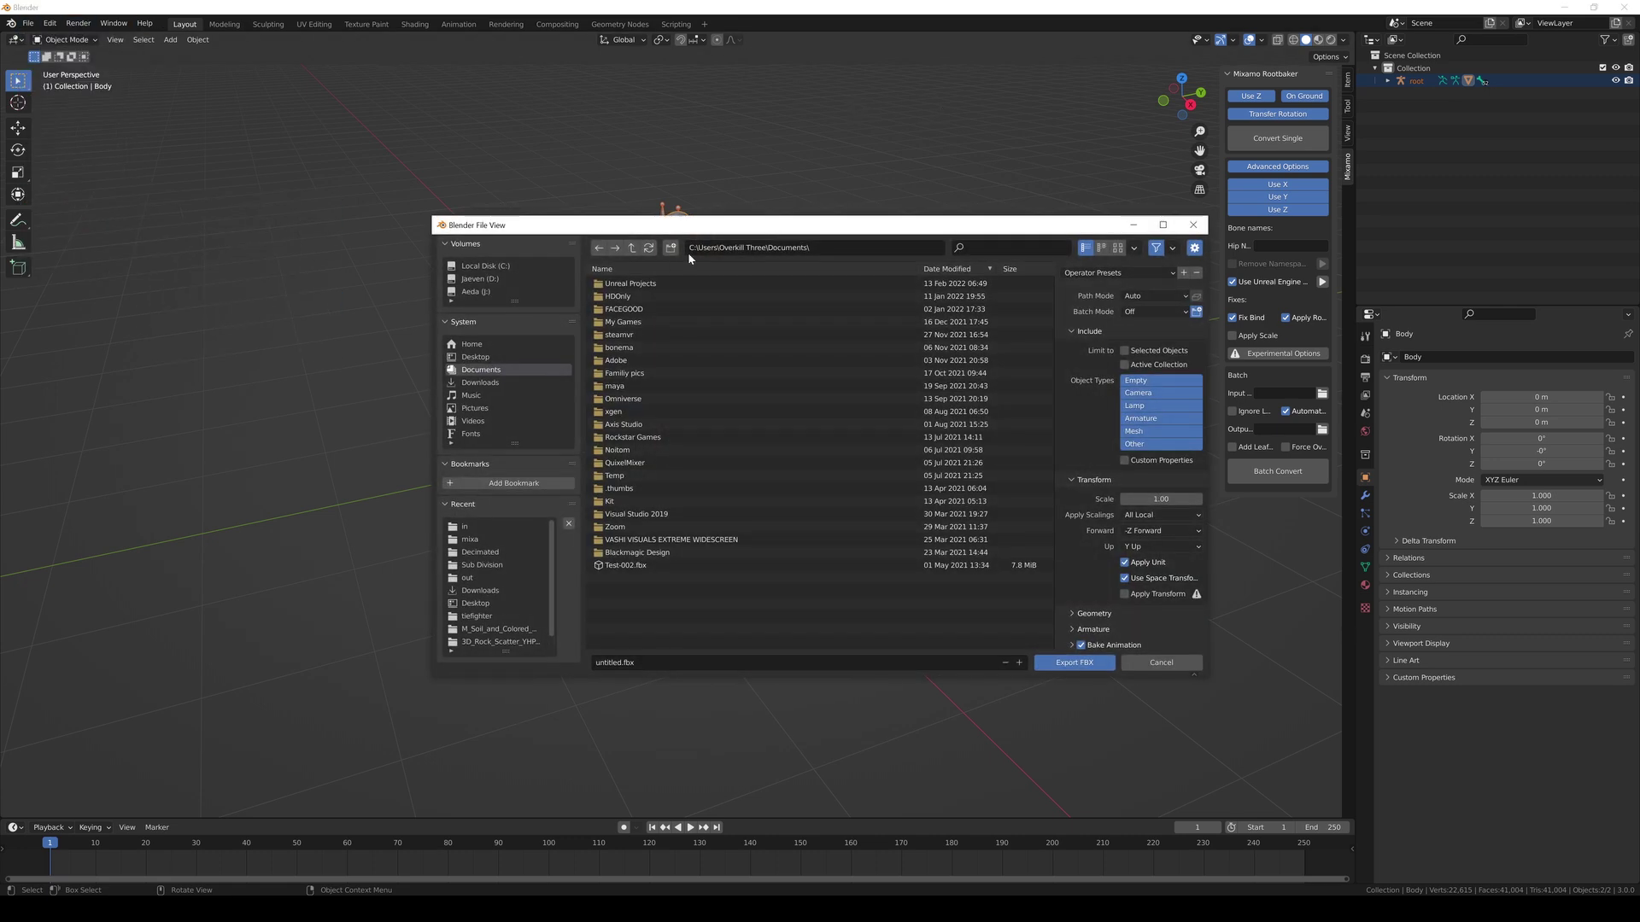
click(467, 577)
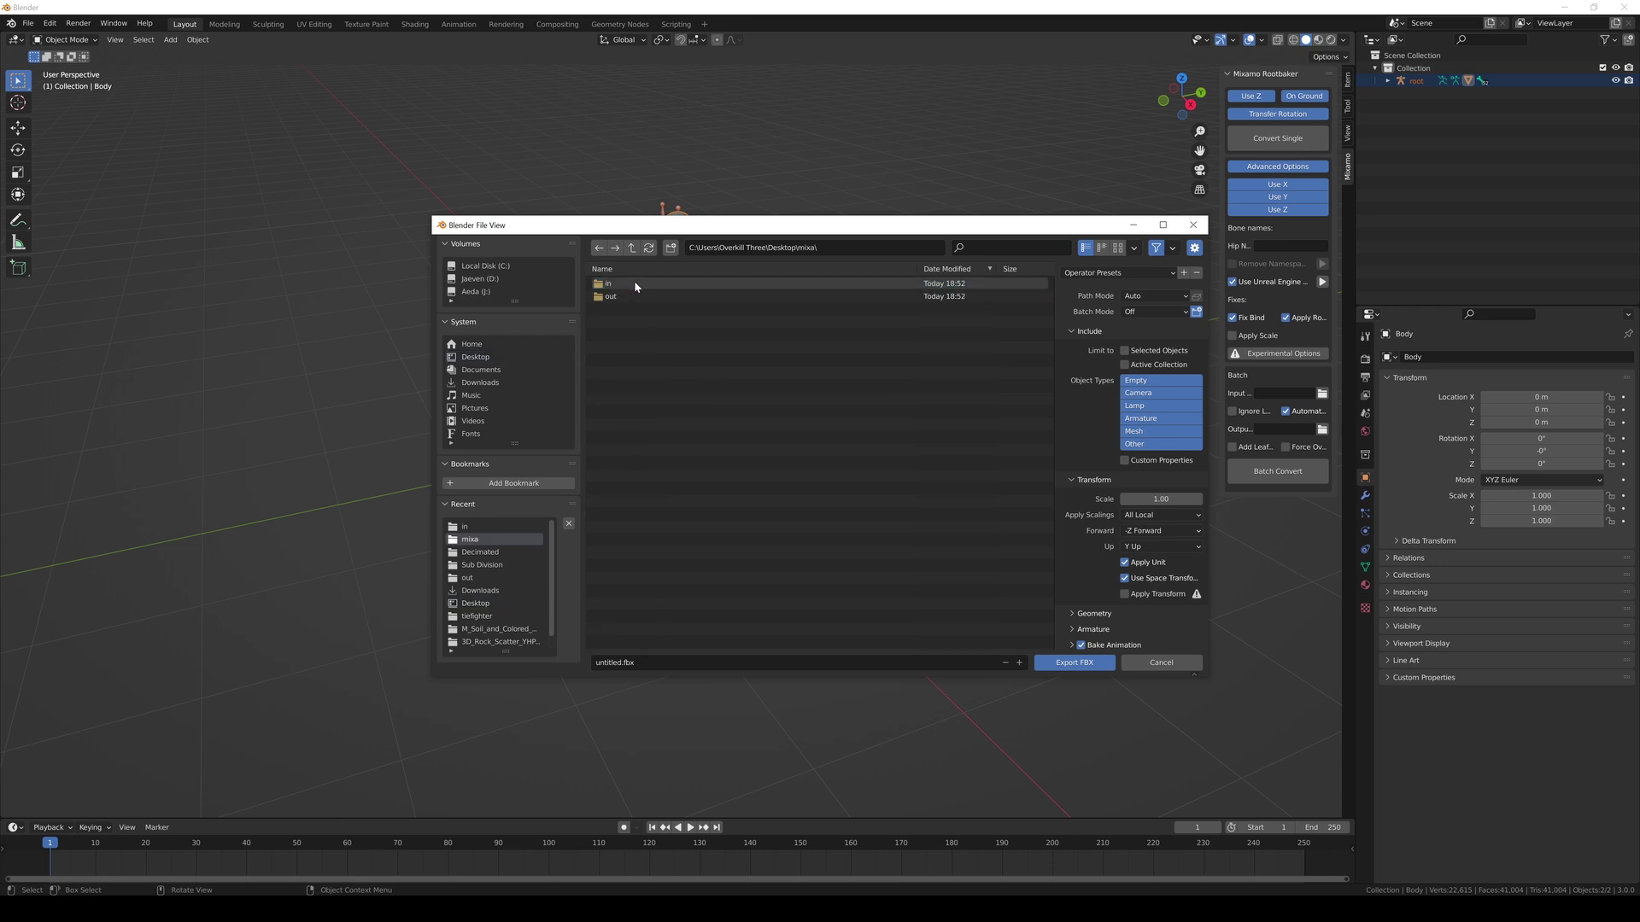
click(674, 663)
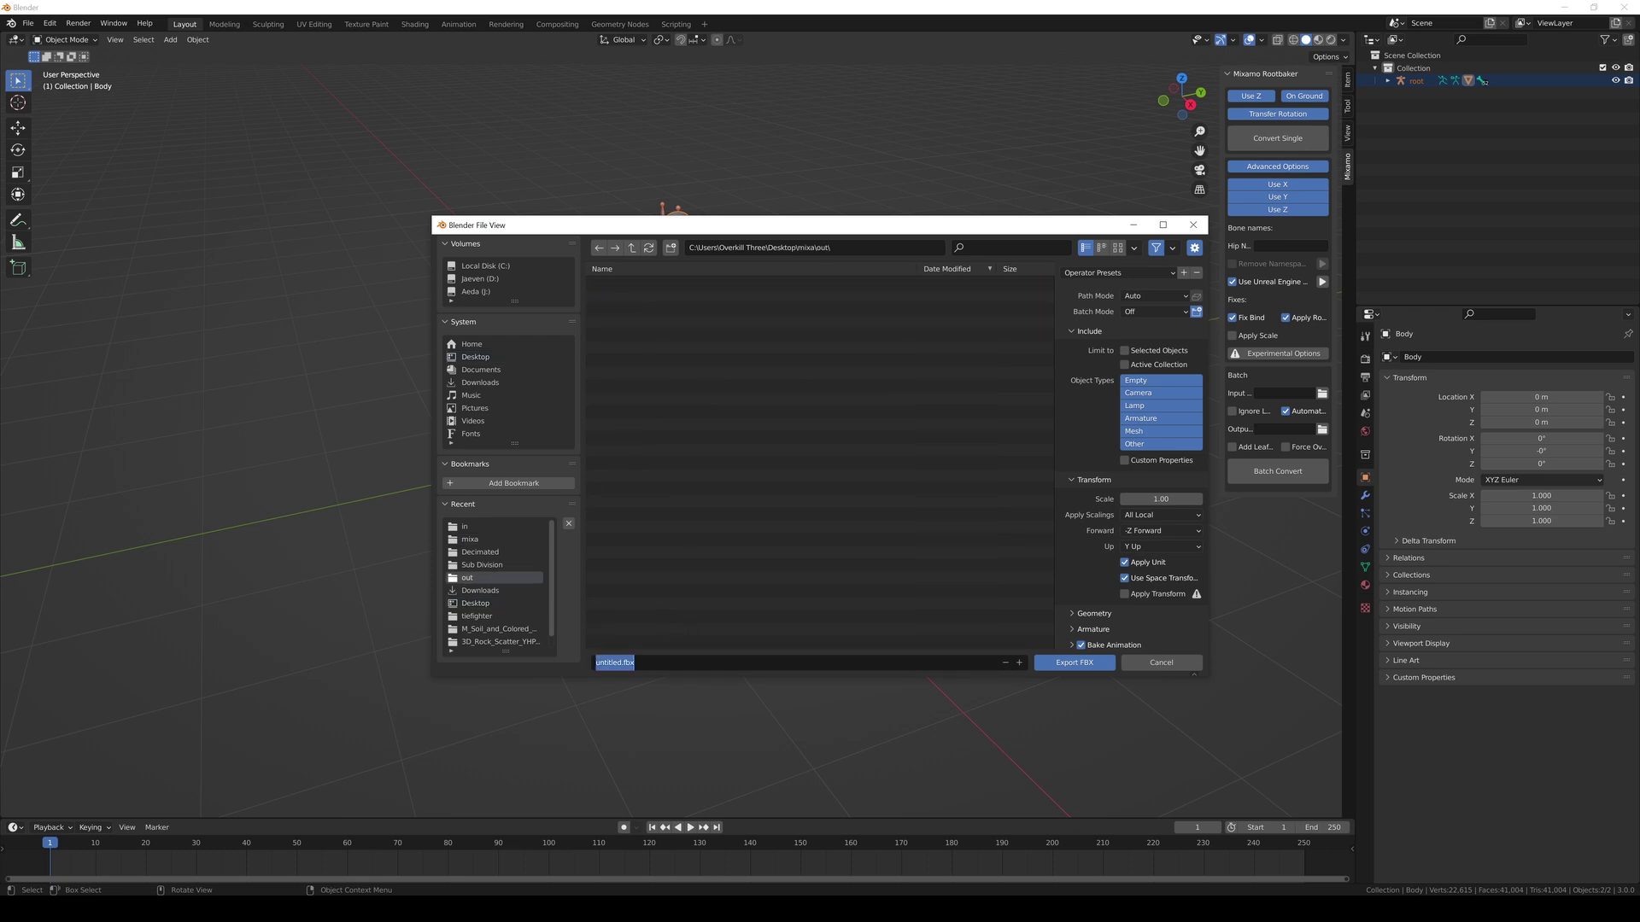
text(skelmeshout)
click(1144, 431)
Step: Limit Object Types to Armature and Mesh, expand Armature settings, and export skelmeshout.fbx
click(1145, 431)
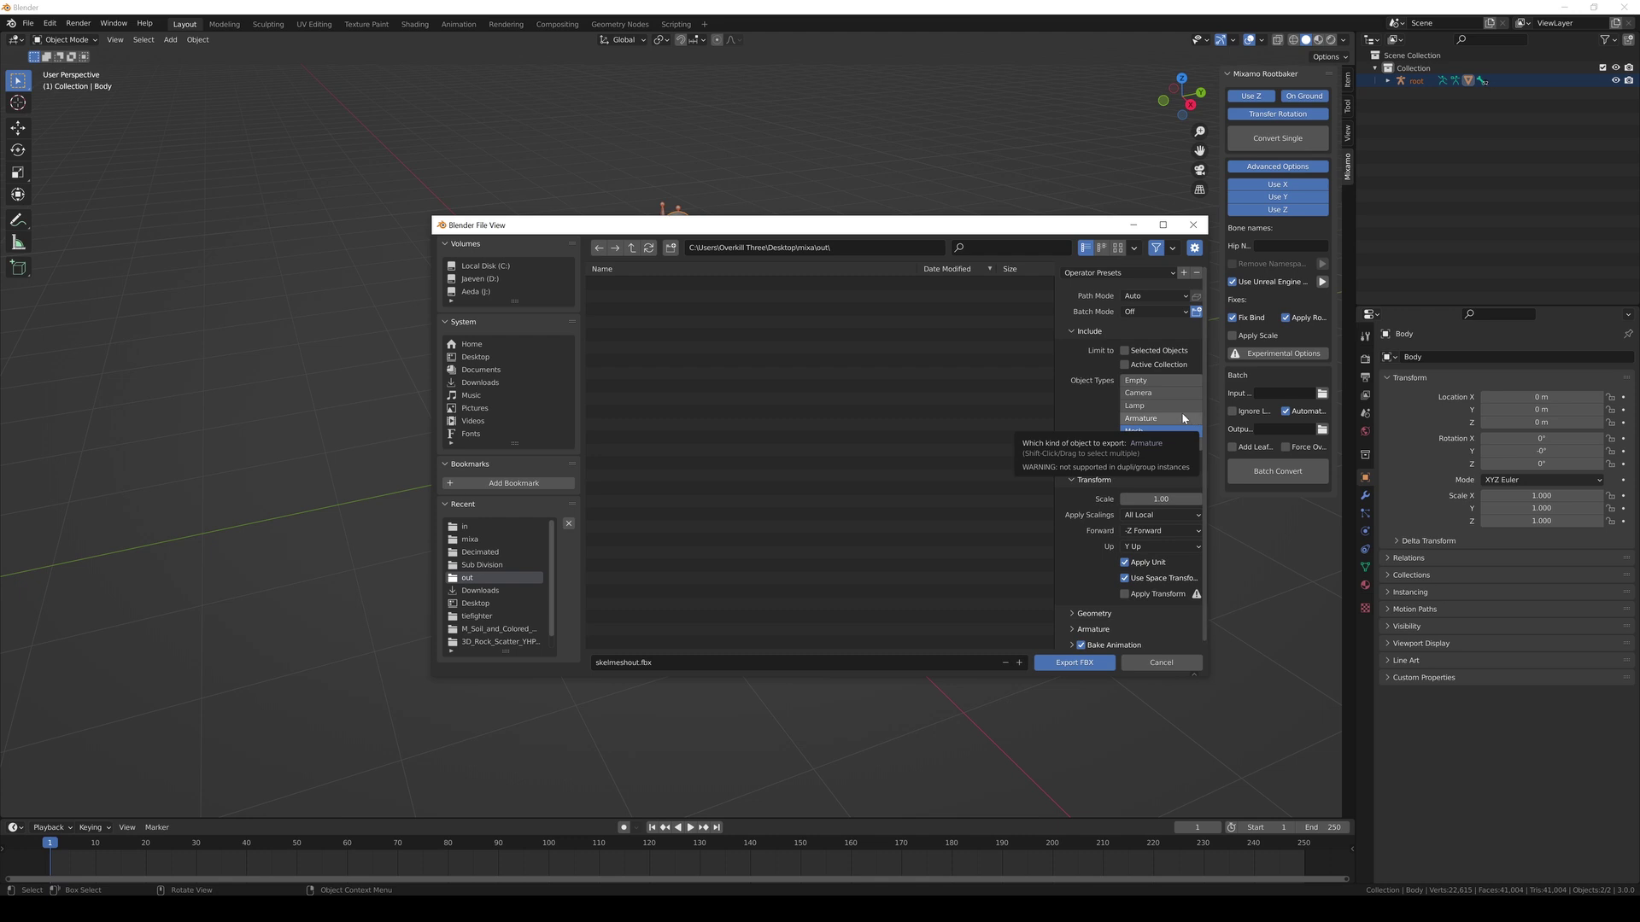
shift+click(1152, 421)
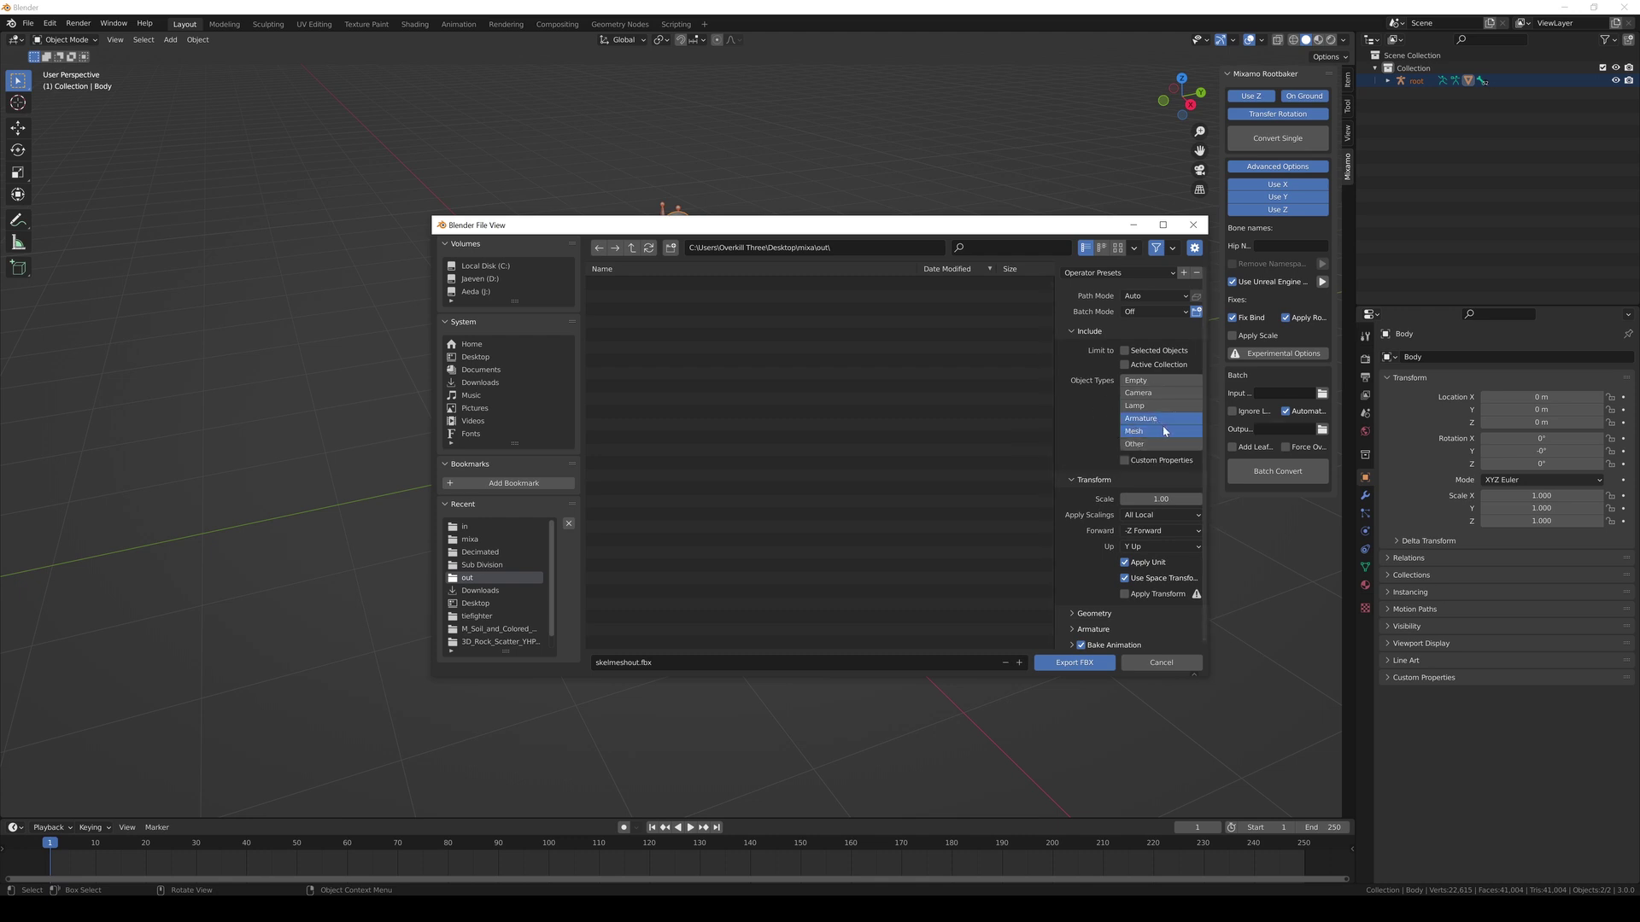
scroll(1143, 542, down, 1)
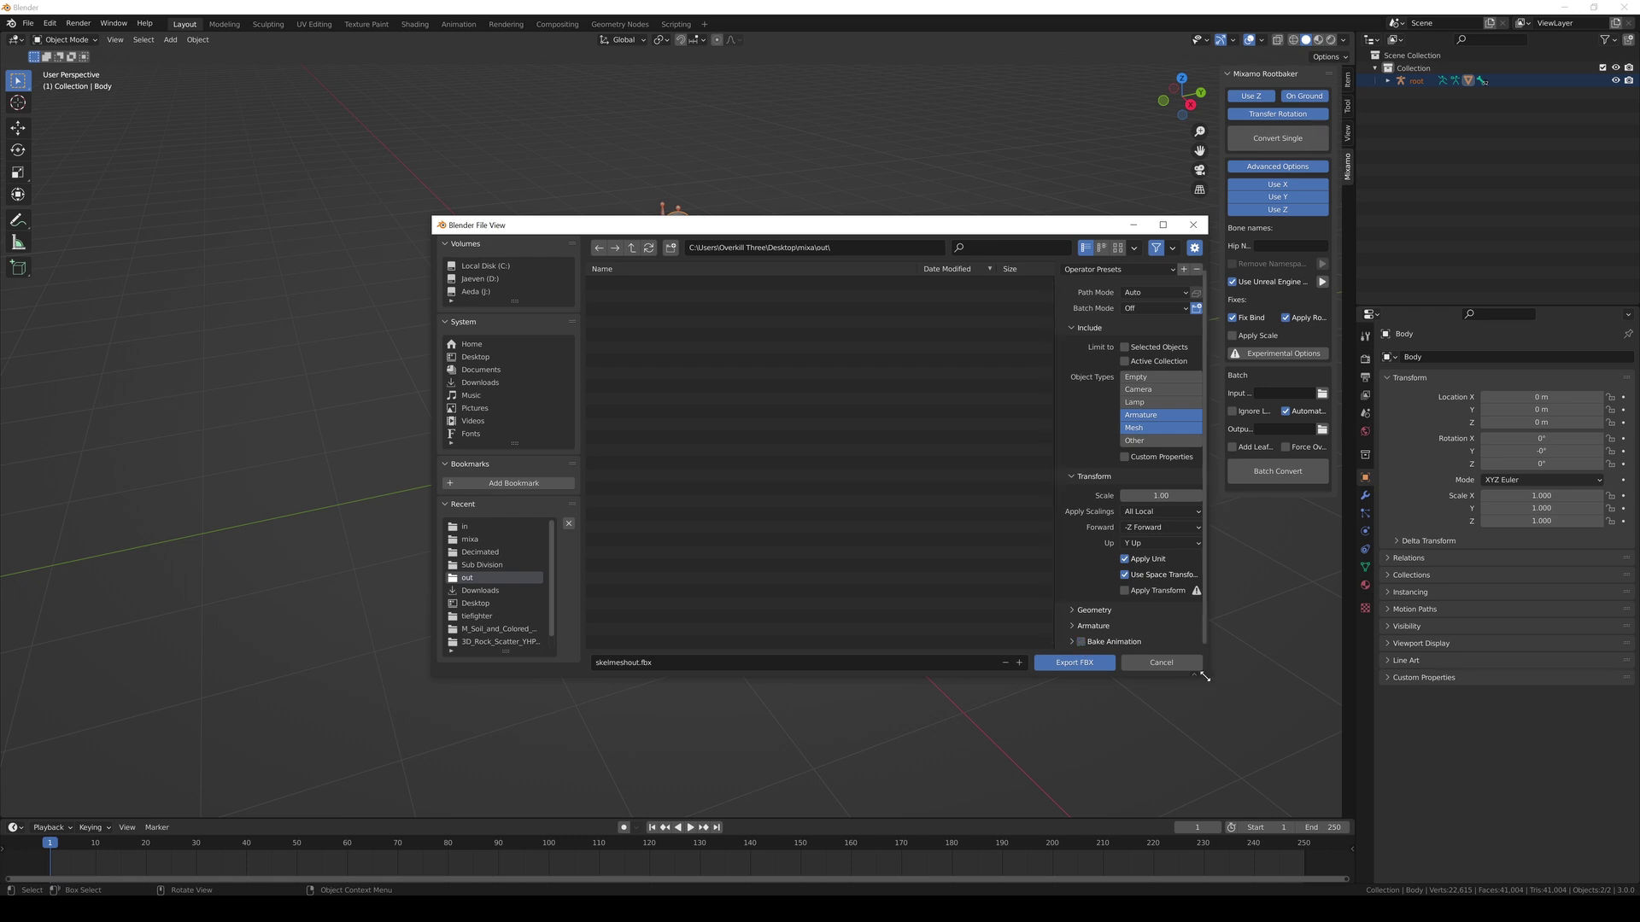
click(1079, 625)
scroll(1145, 581, down, 3)
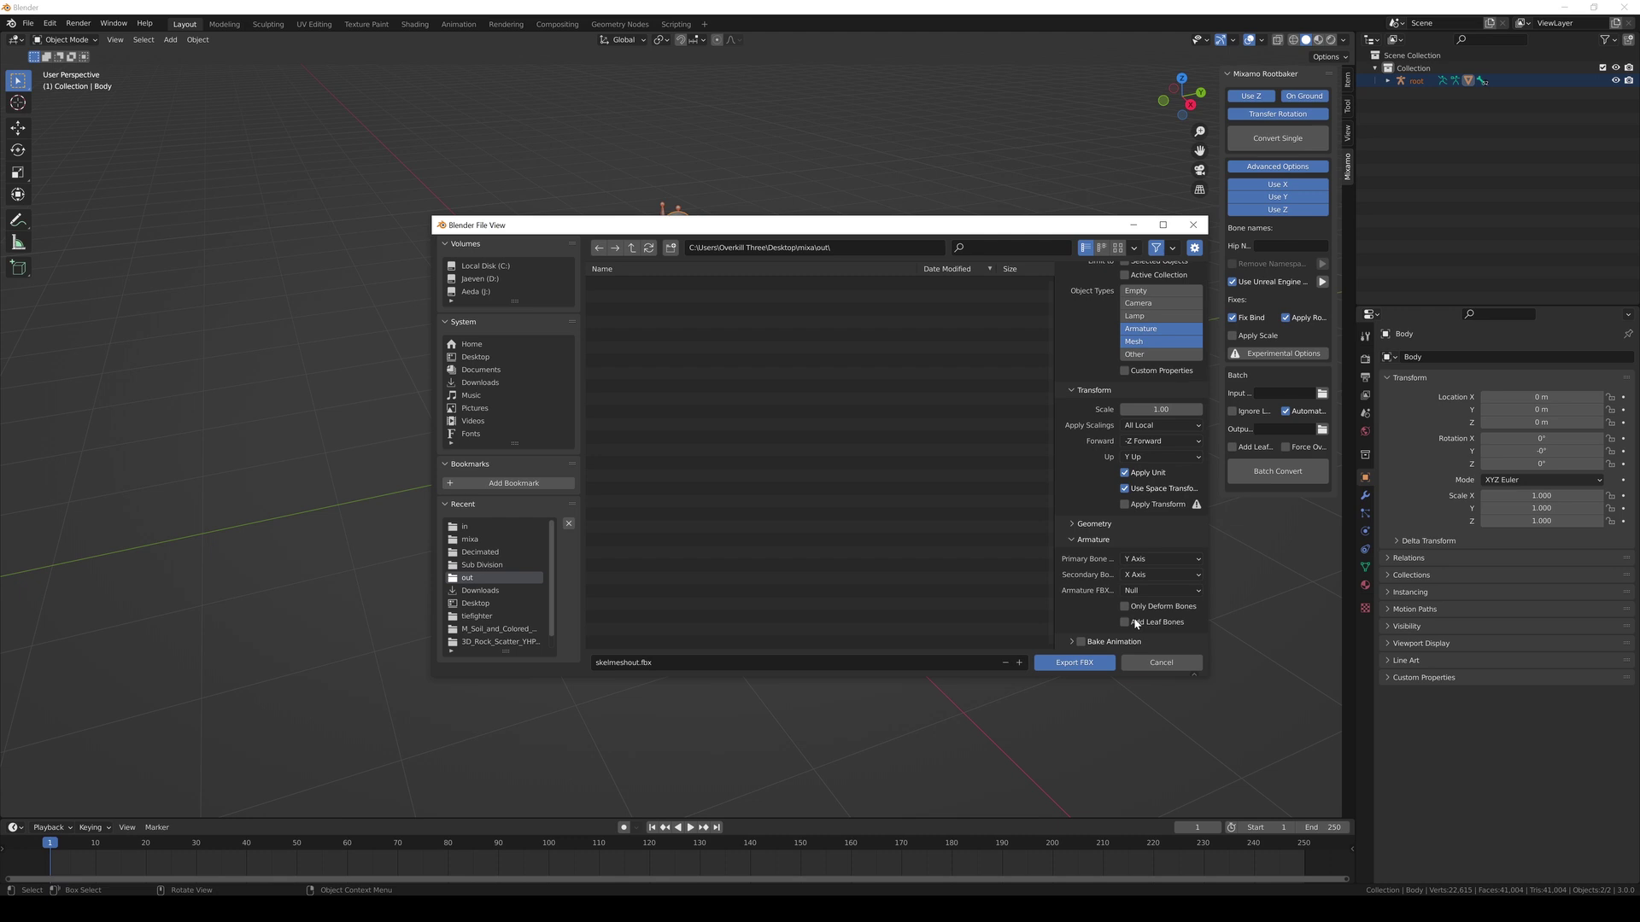
scroll(1155, 478, up, 3)
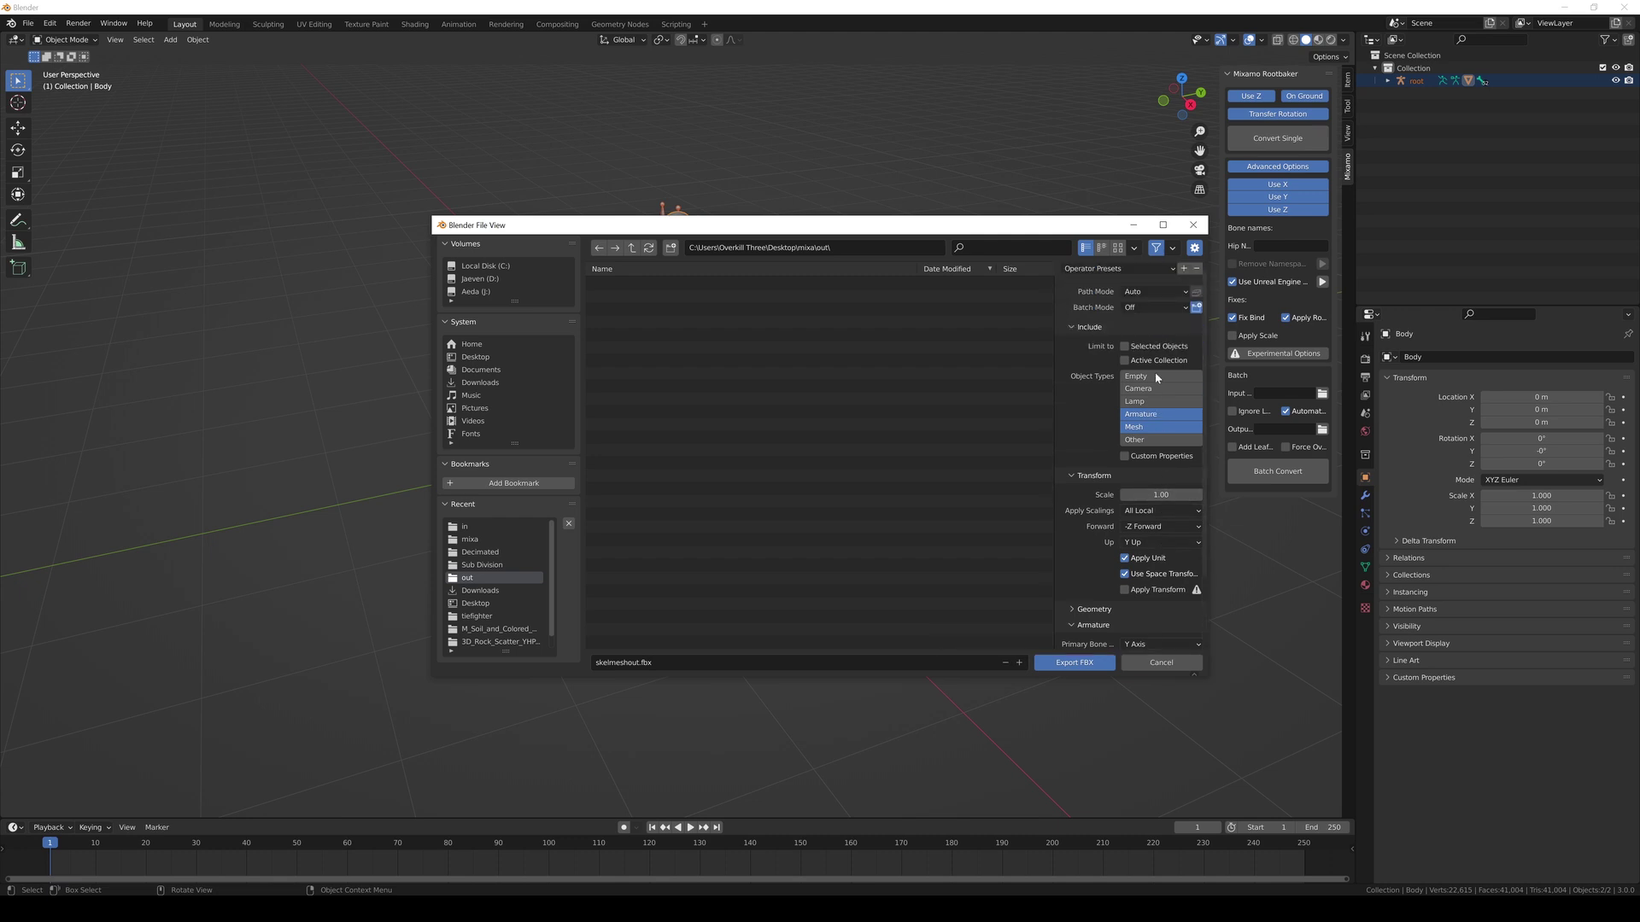
click(1089, 665)
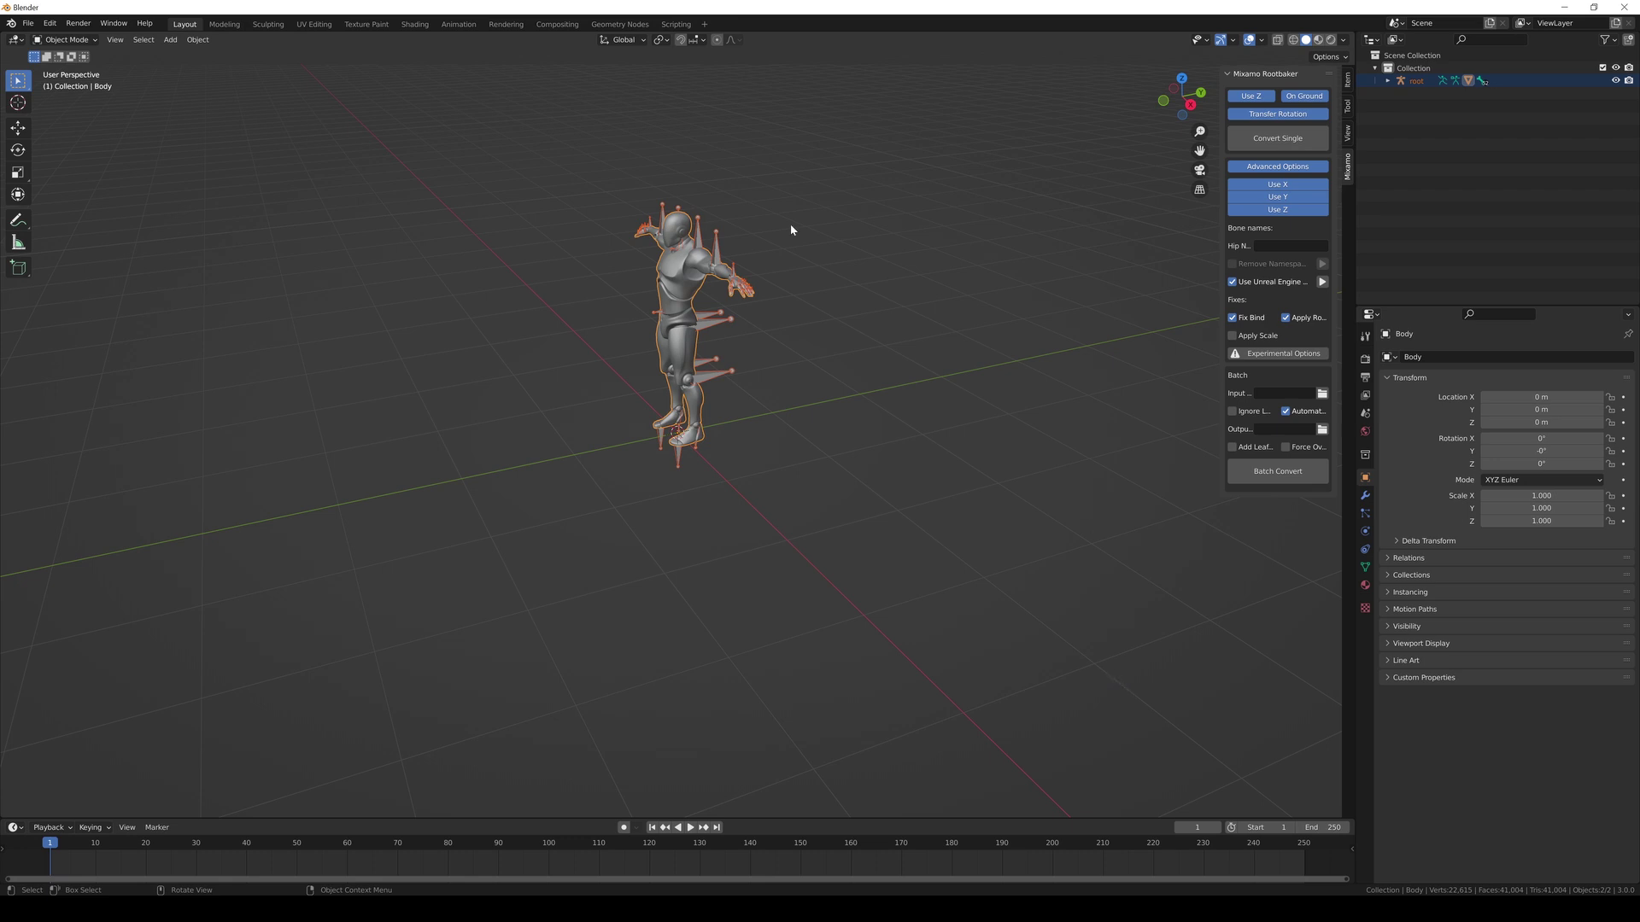
Step: Start a new General scene, discarding unsaved changes to the old one
key(ctrl+q)
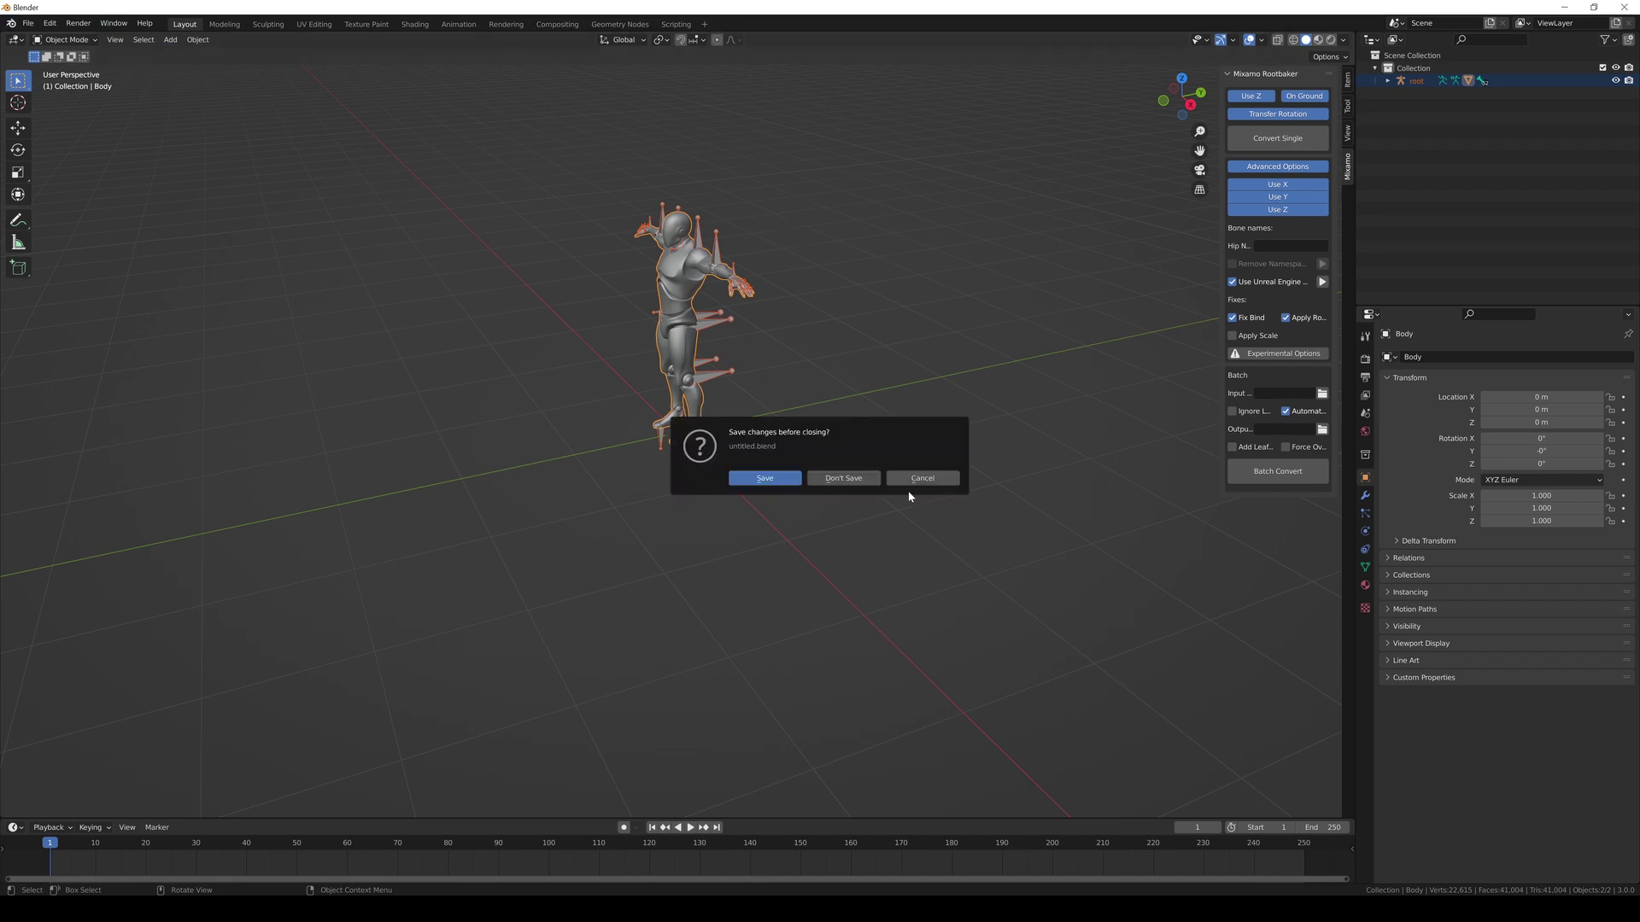
click(920, 476)
click(29, 23)
mouse_move(51, 39)
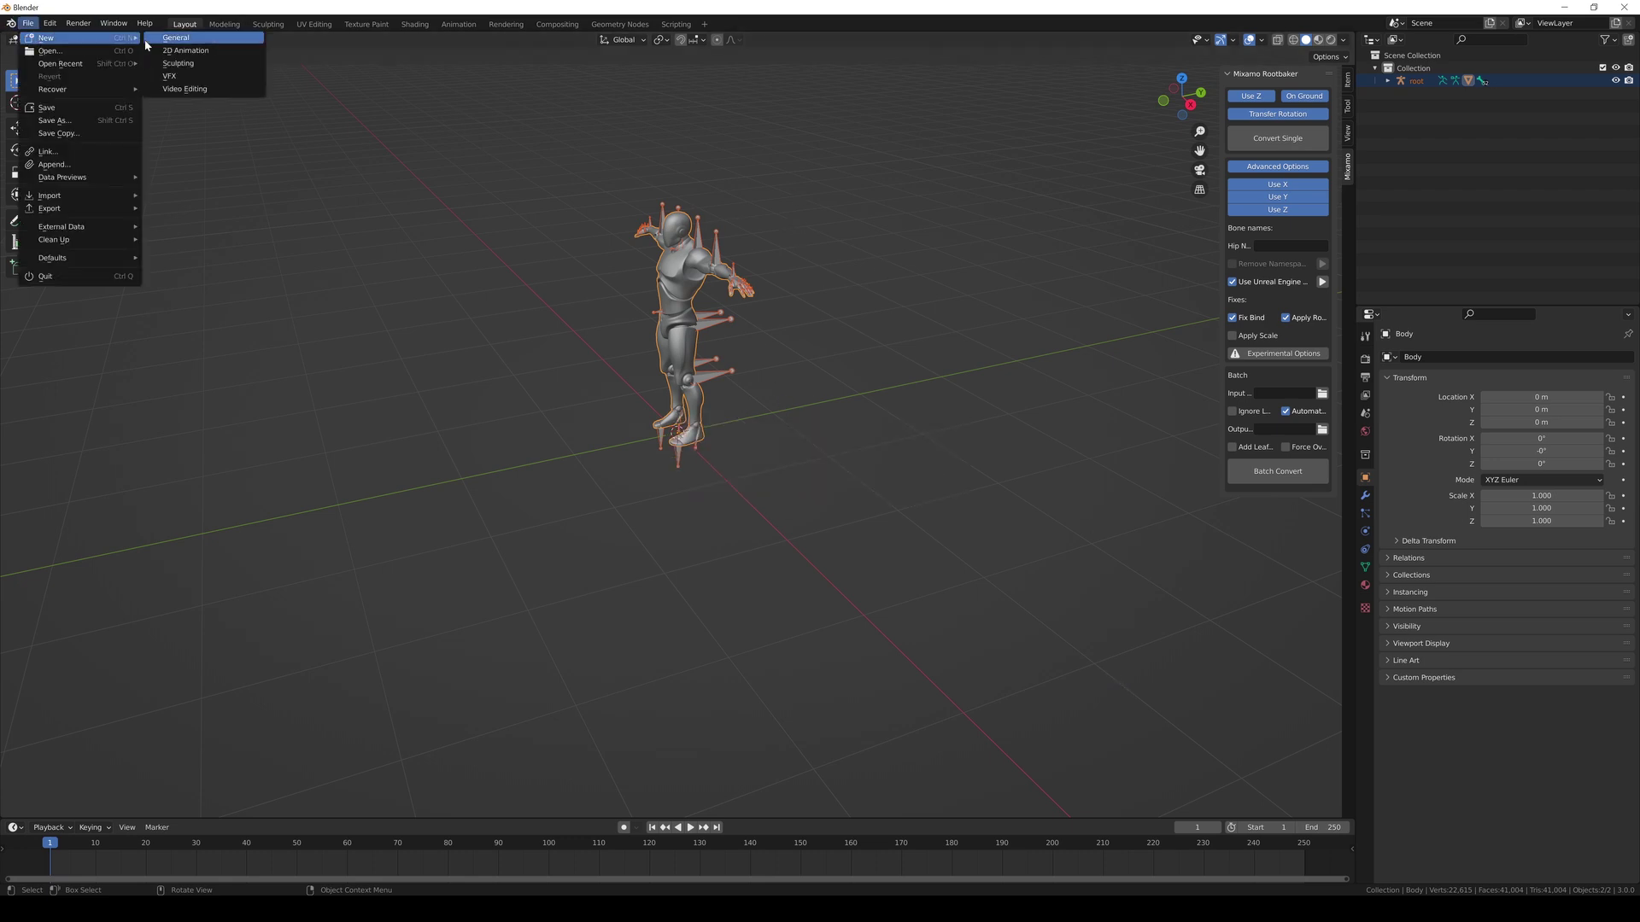
click(179, 41)
click(838, 478)
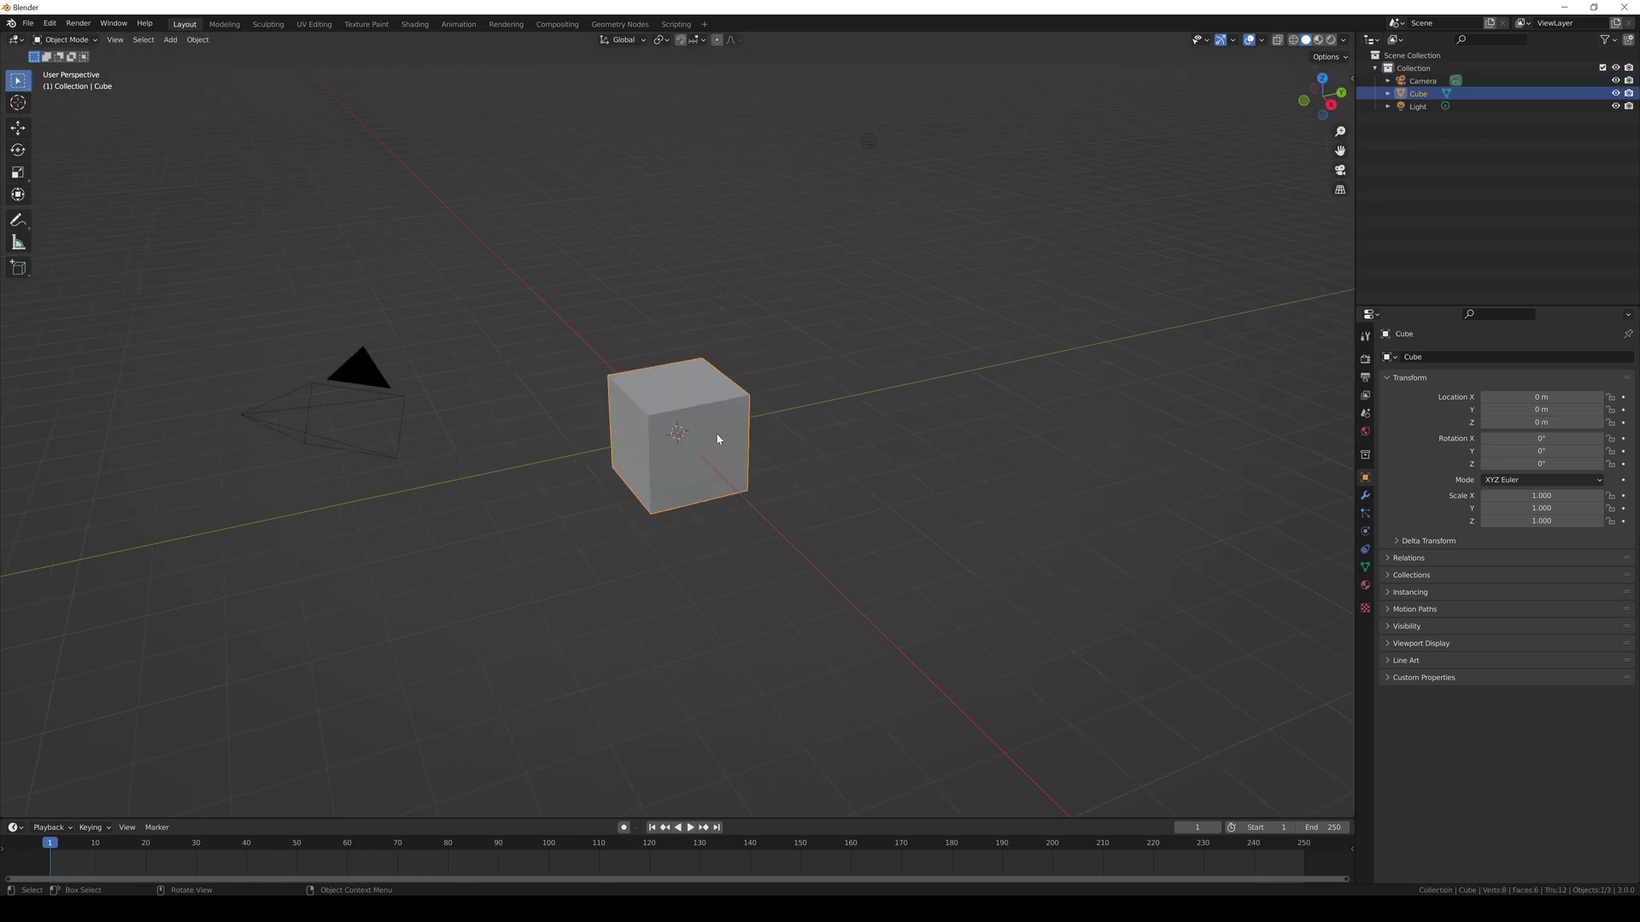
Step: Delete the default cube and camera, leaving only the Light
key(Delete)
click(357, 365)
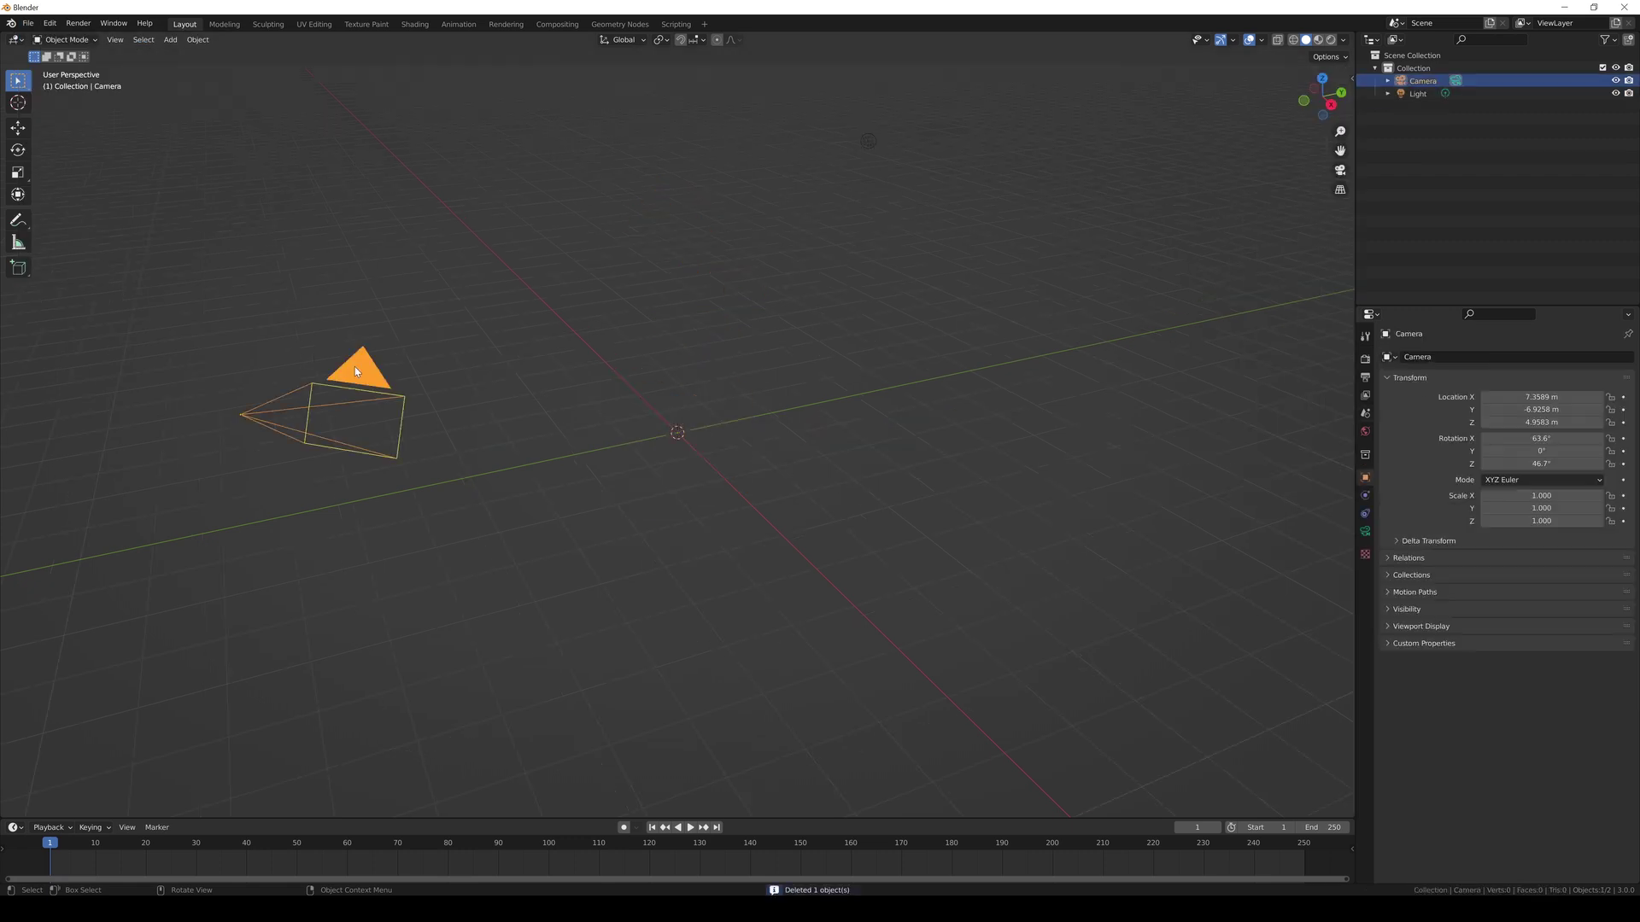
key(Delete)
click(28, 23)
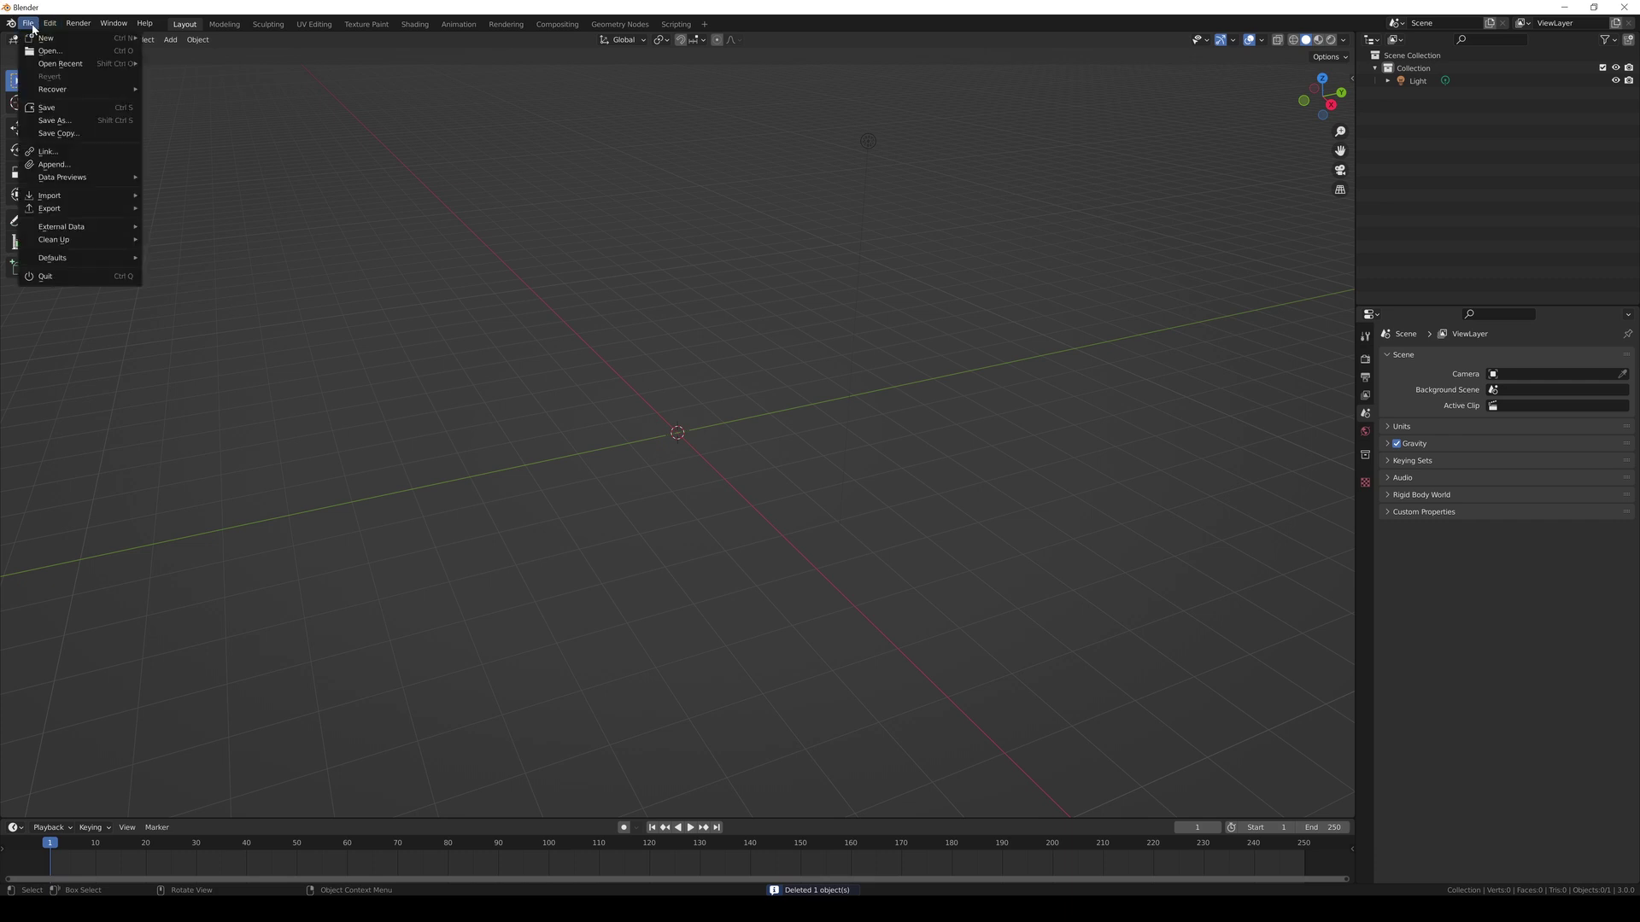
Step: Import the animated FBX file from Desktop\mixa\in into the scene
mouse_move(77, 195)
click(289, 297)
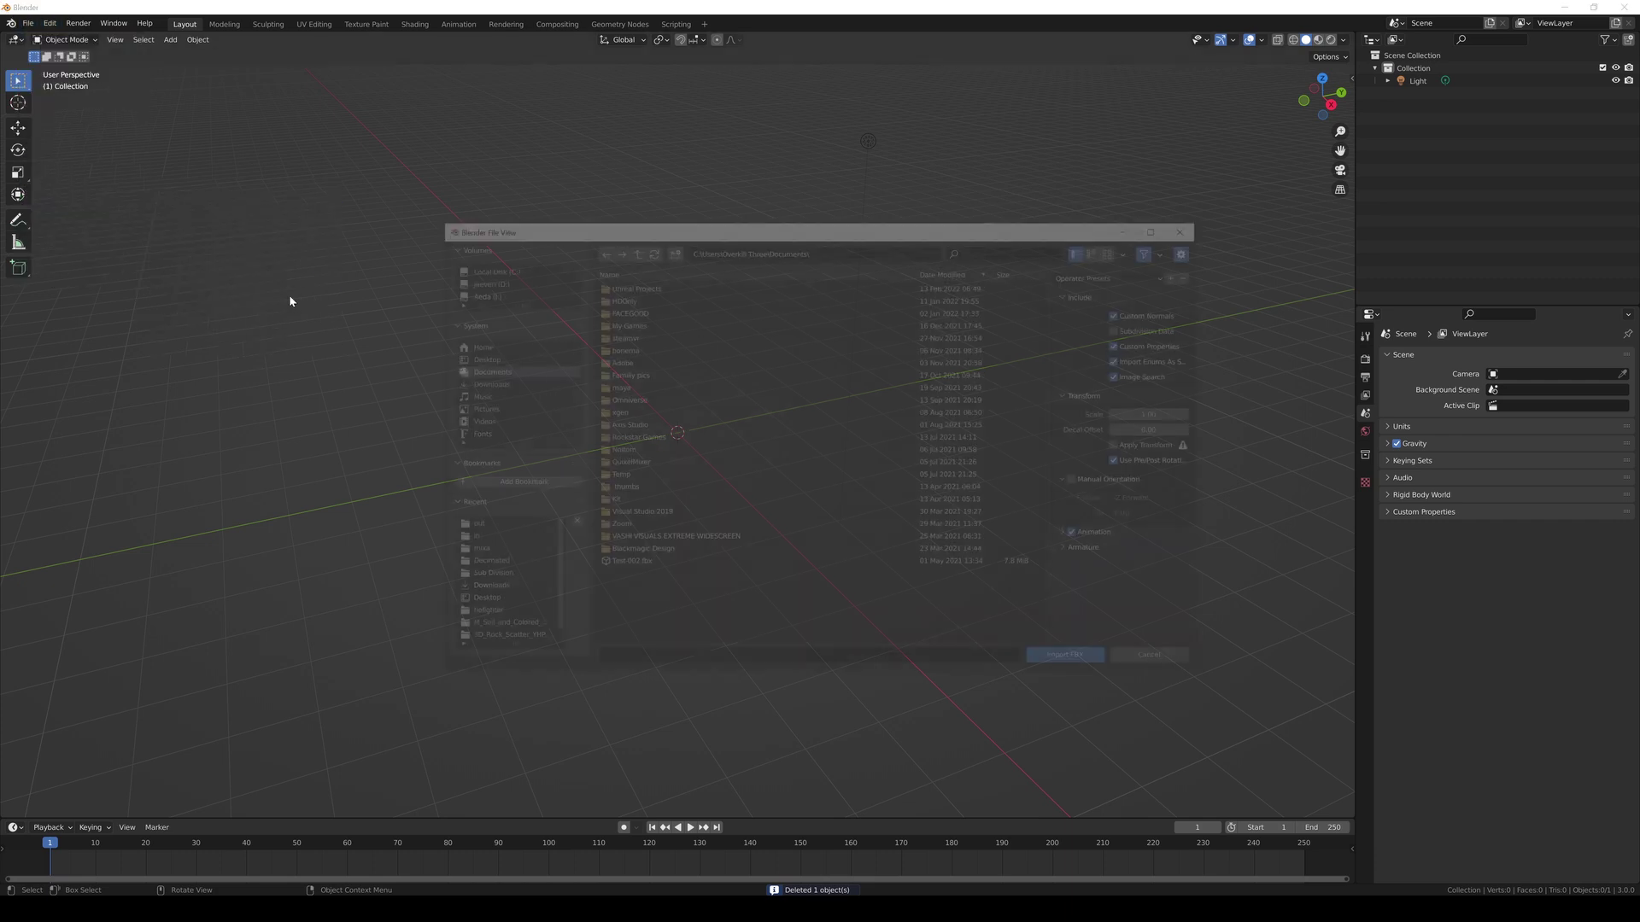
click(474, 356)
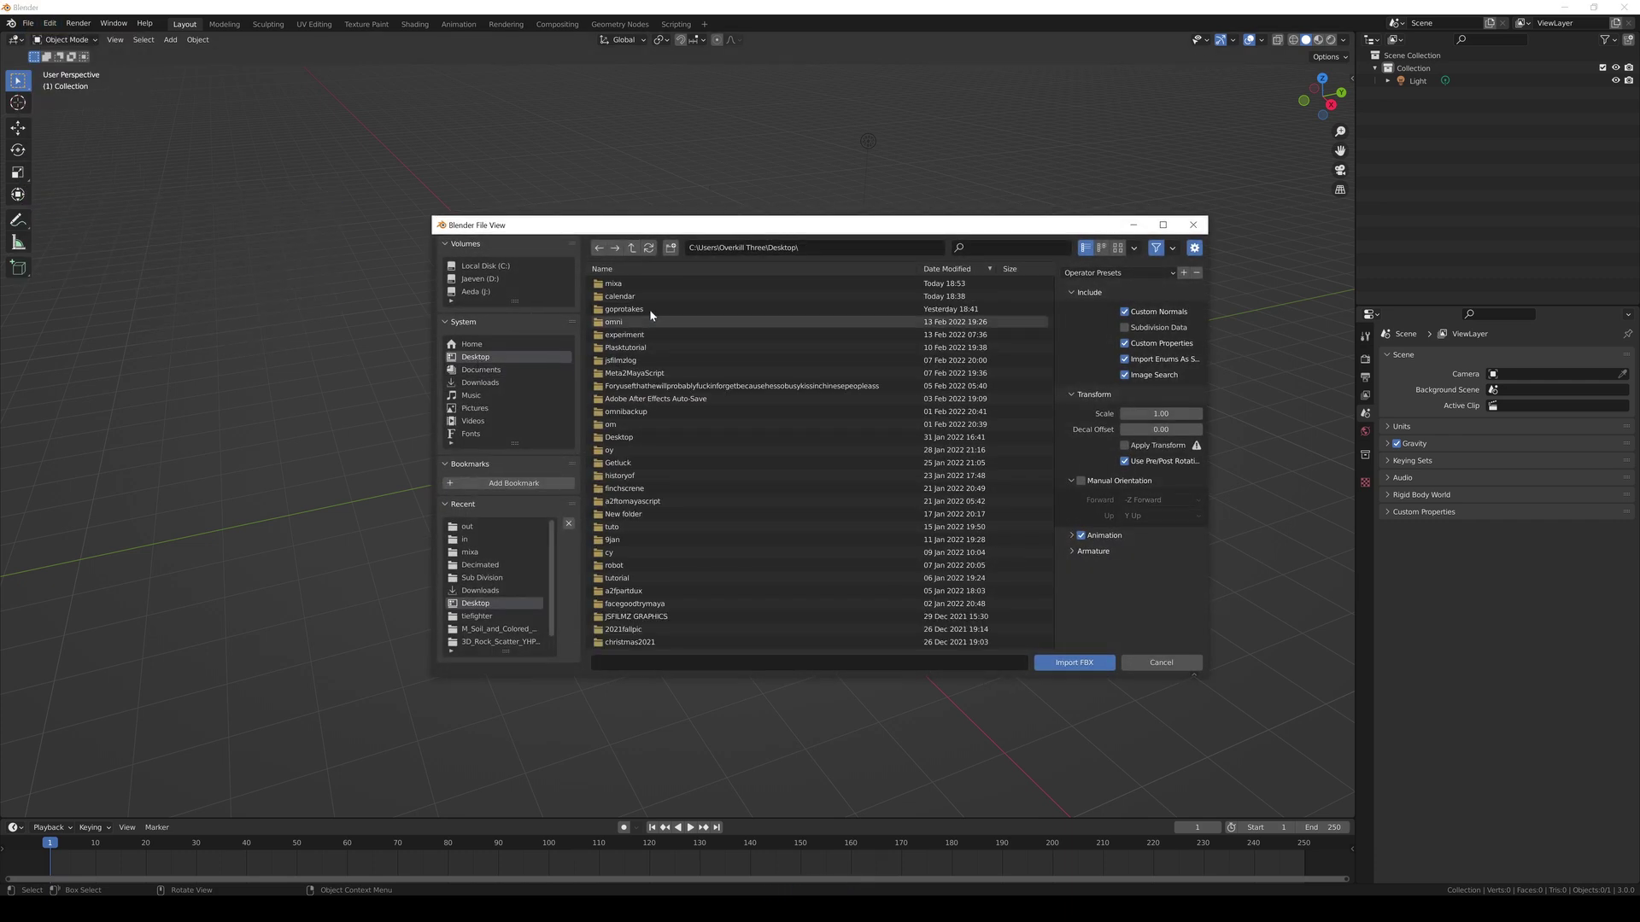
click(641, 284)
double_click(637, 297)
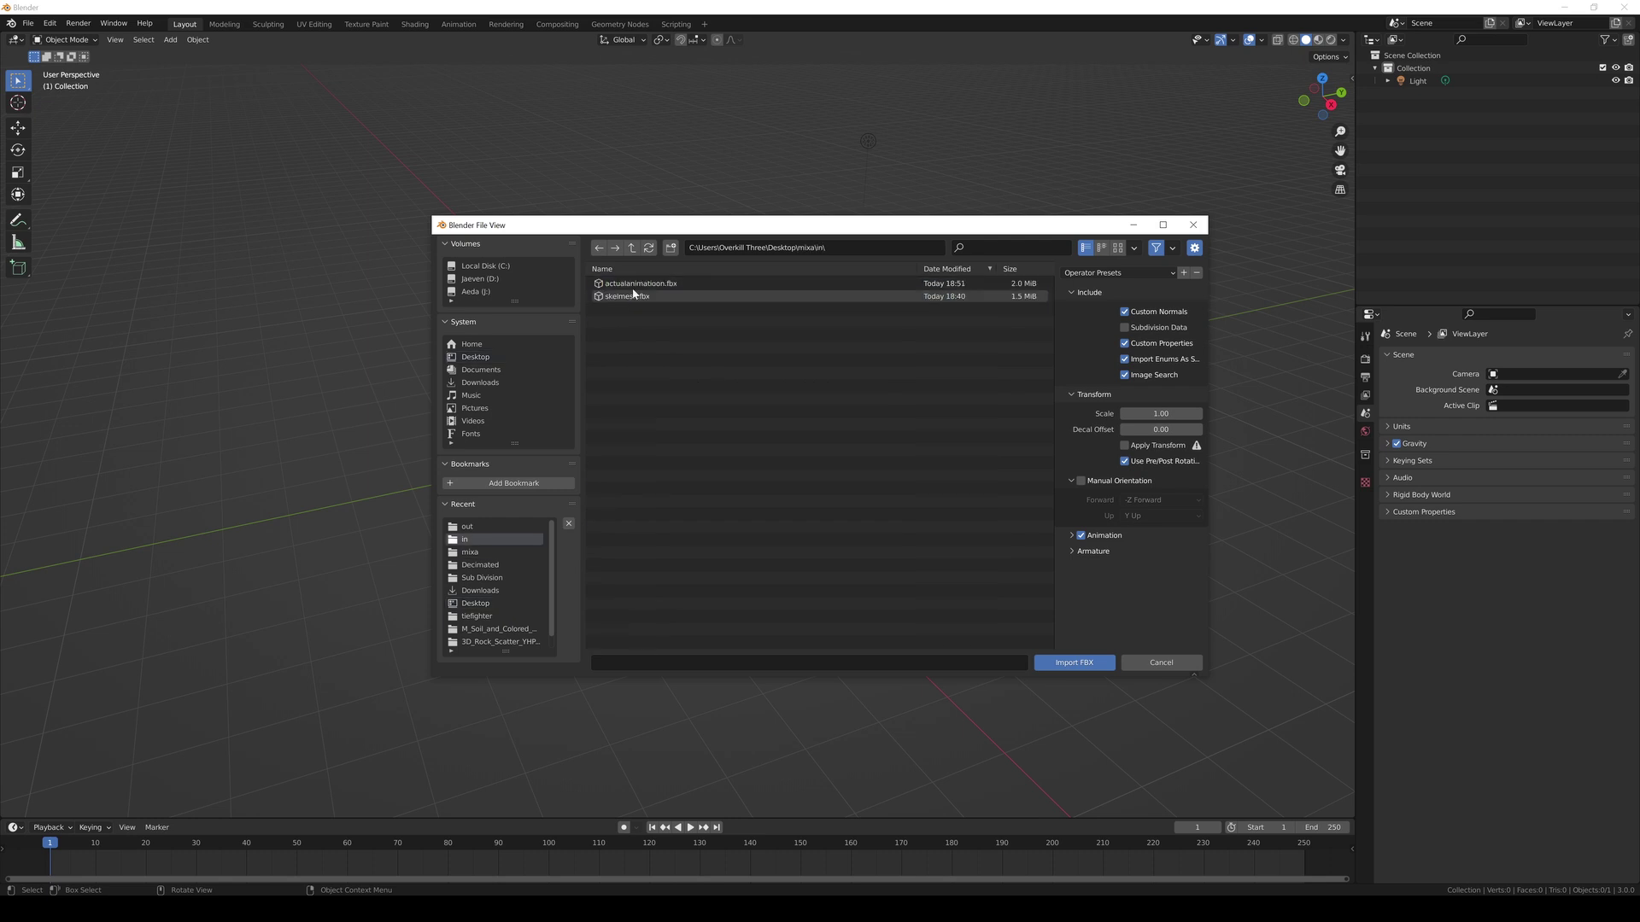
double_click(639, 285)
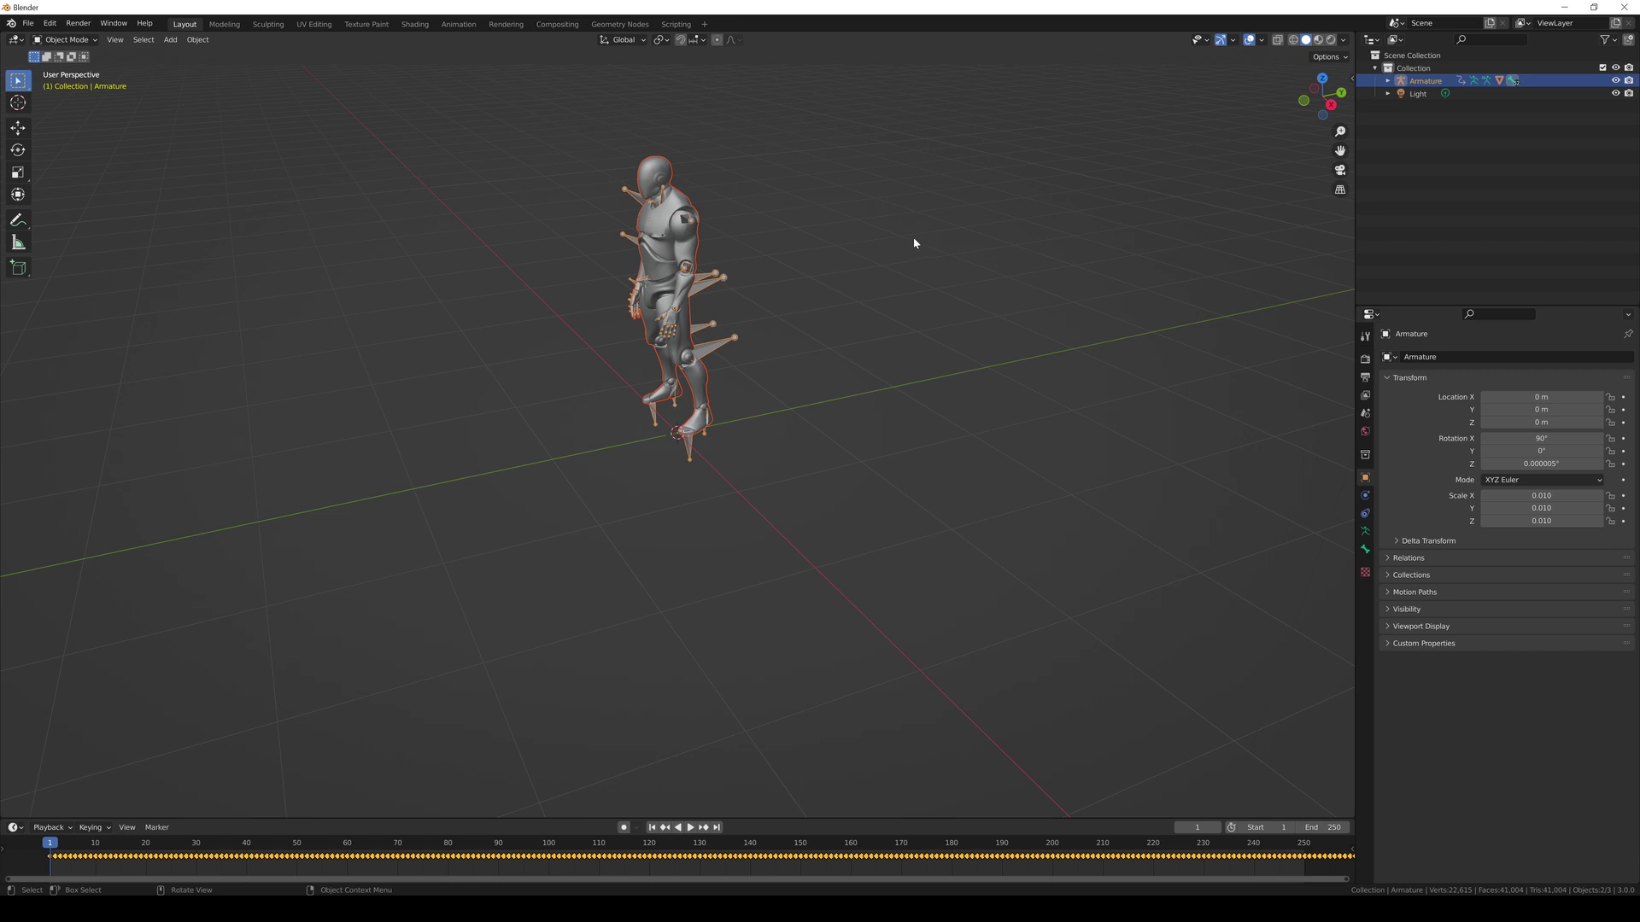
Step: Delete the Light, then reselect the Armature and show the N panel
click(1419, 95)
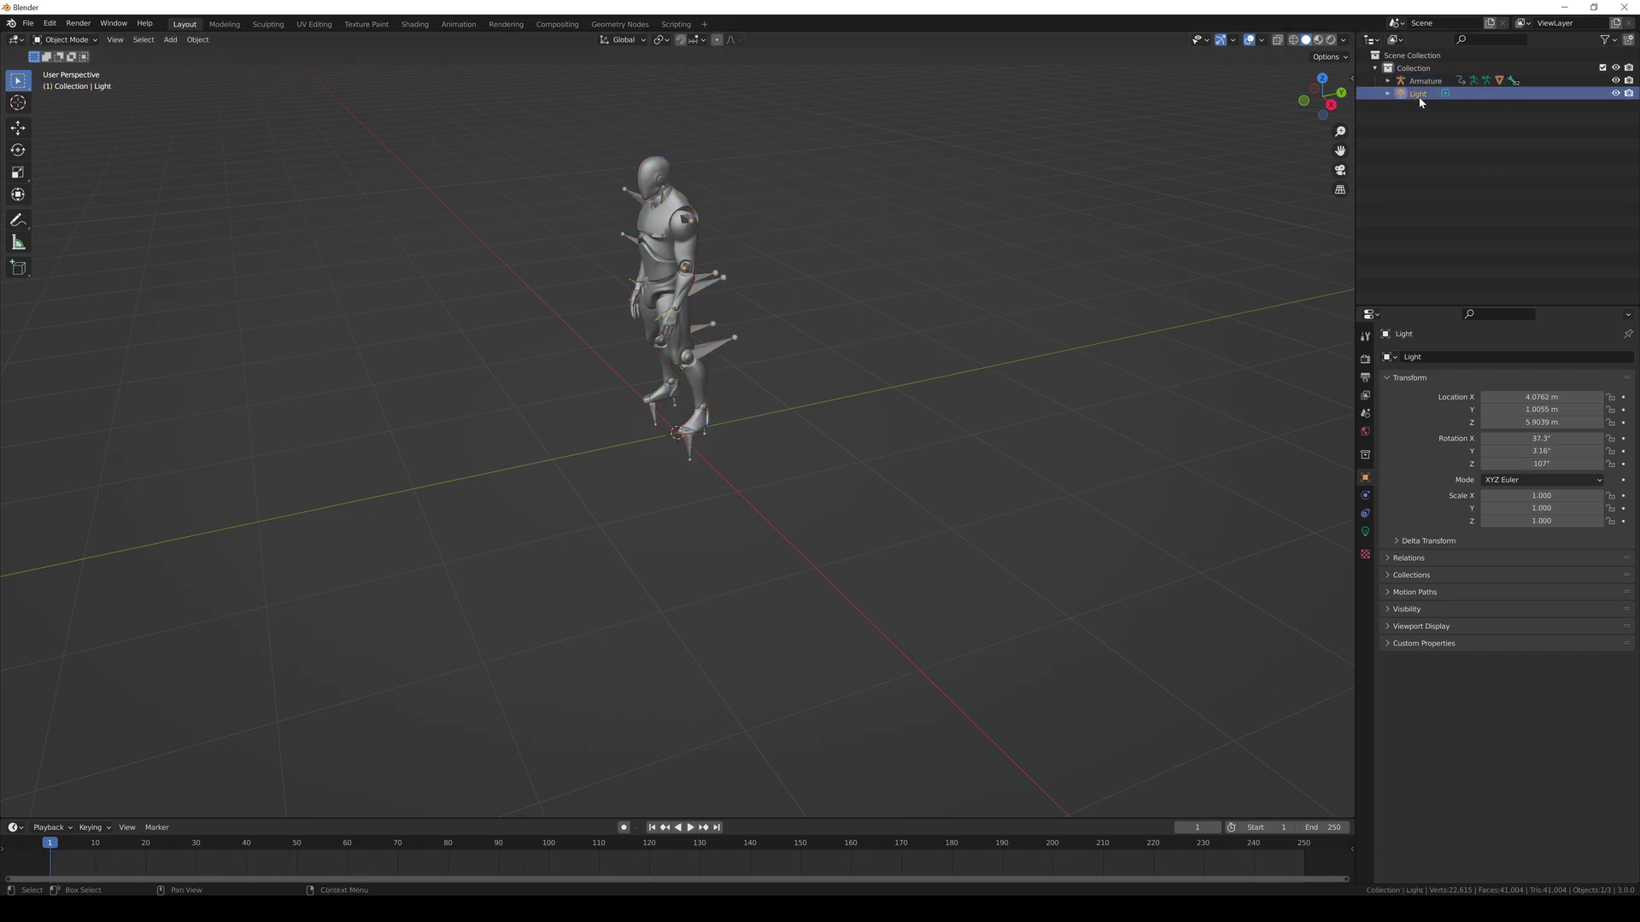
key(Delete)
click(1421, 81)
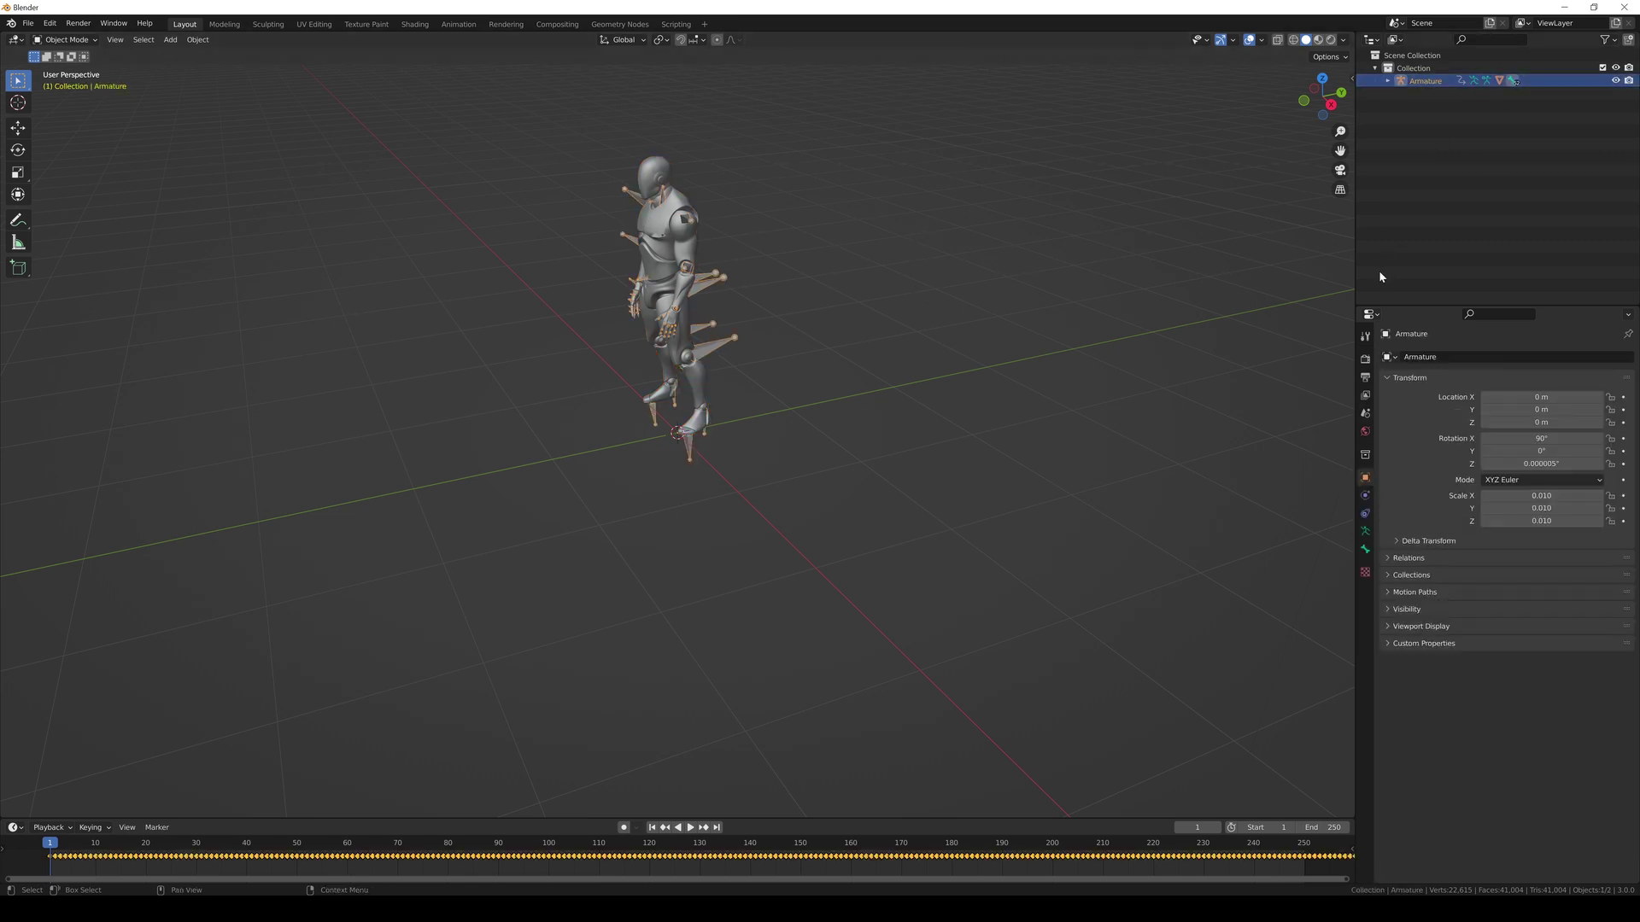
click(1351, 78)
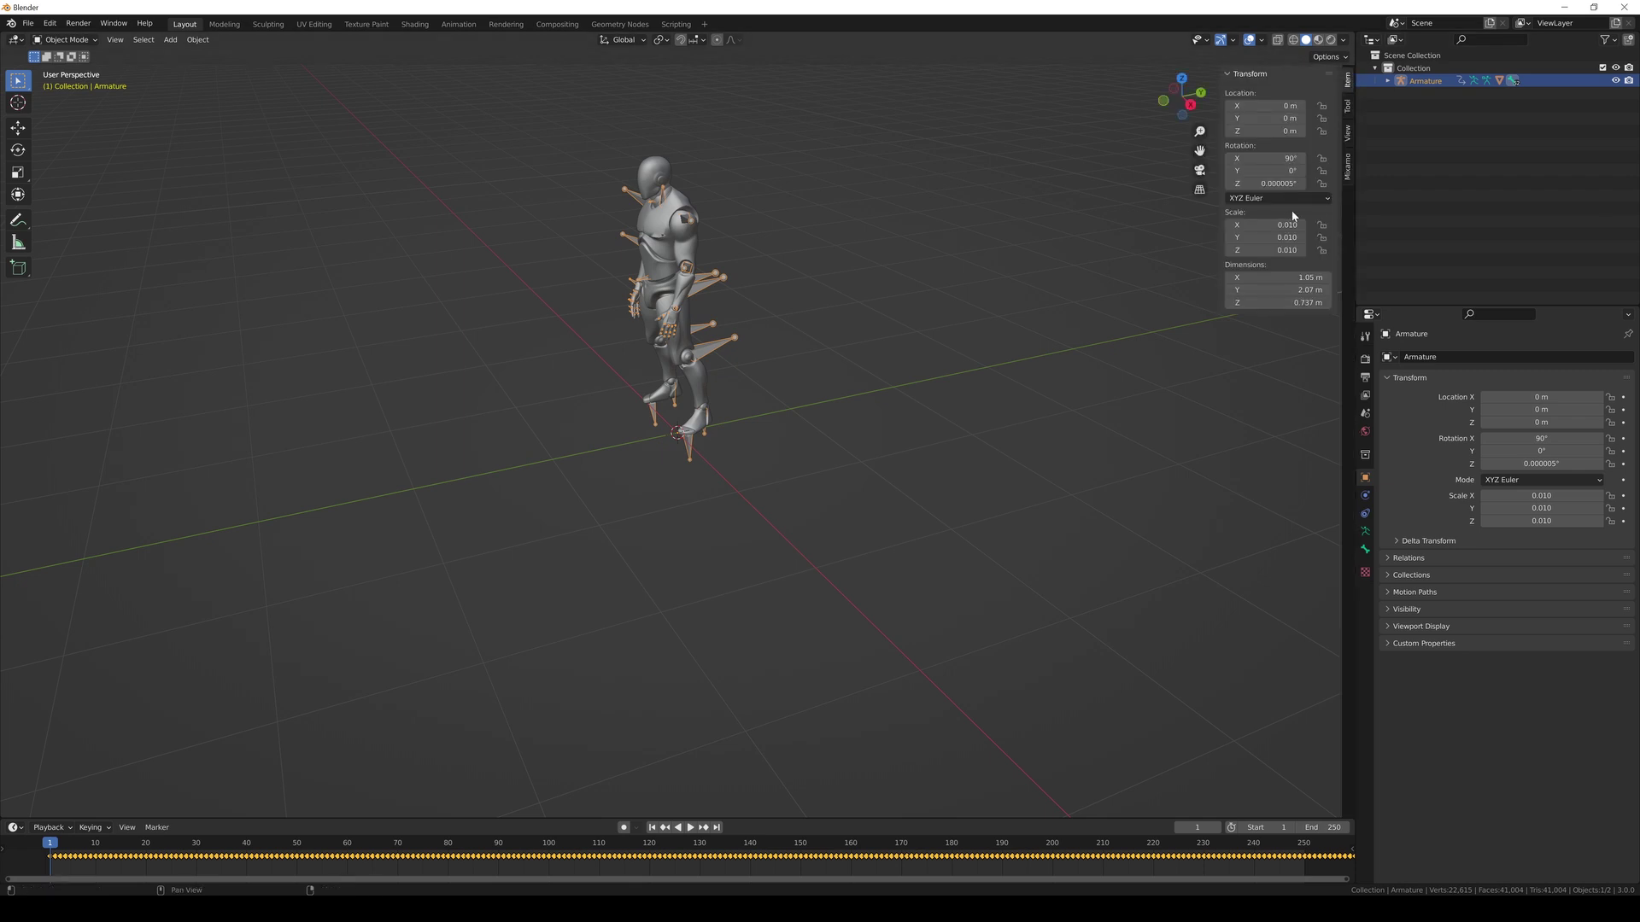
Step: Convert the Armature in the Mixamo tab with Use Unreal Engine on and namespace removal off, then select Body
click(1348, 169)
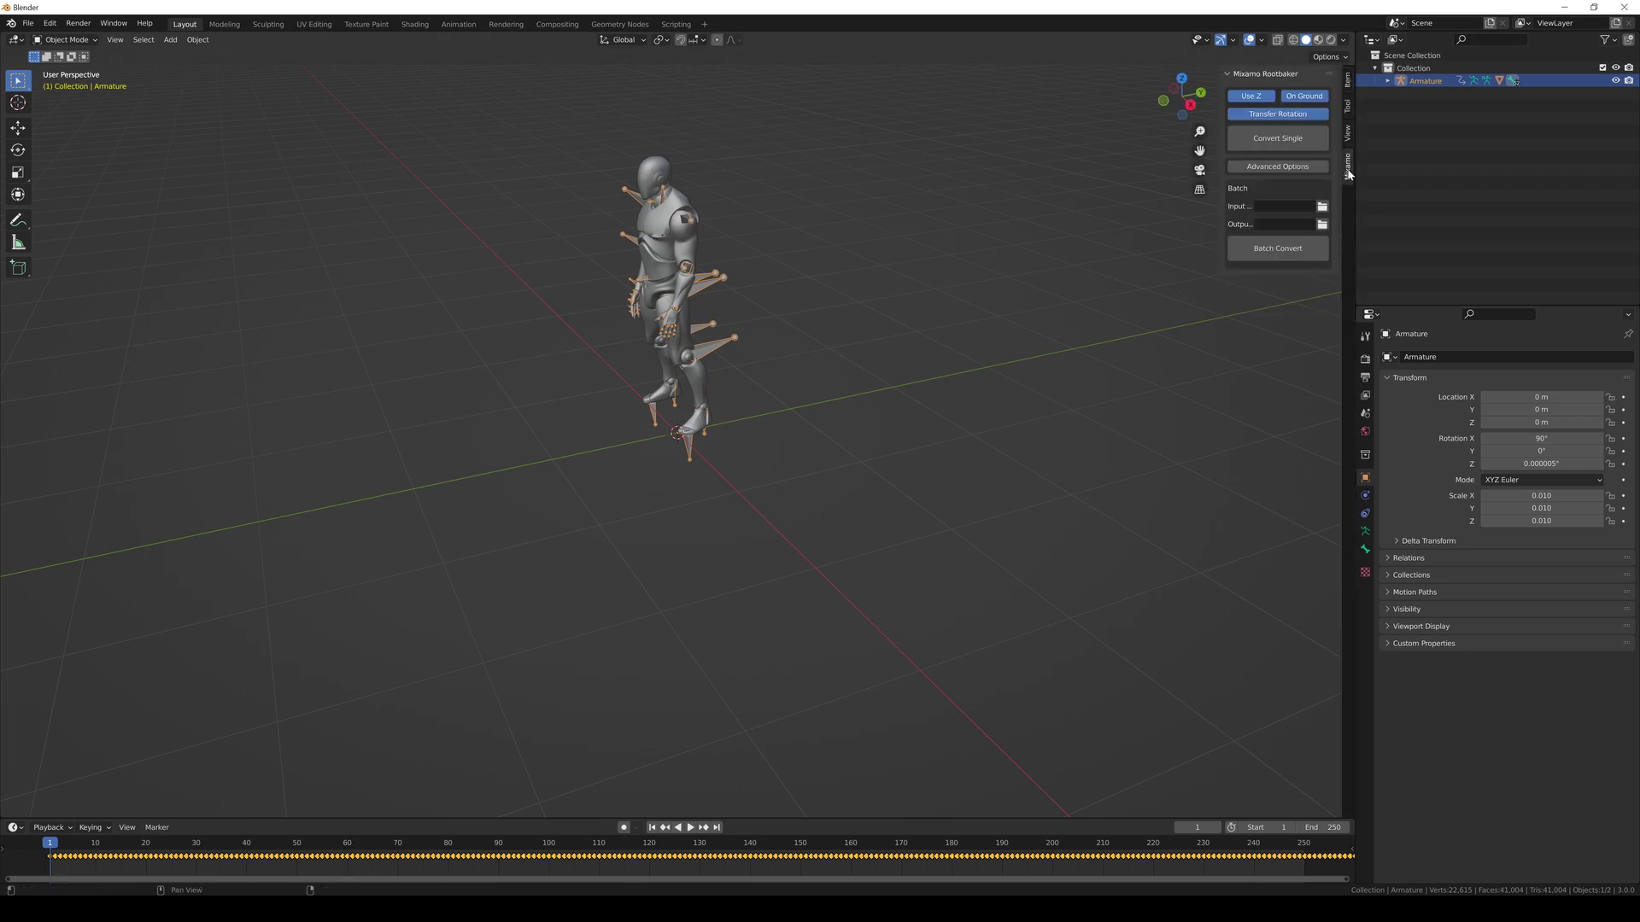
click(1263, 168)
click(1232, 265)
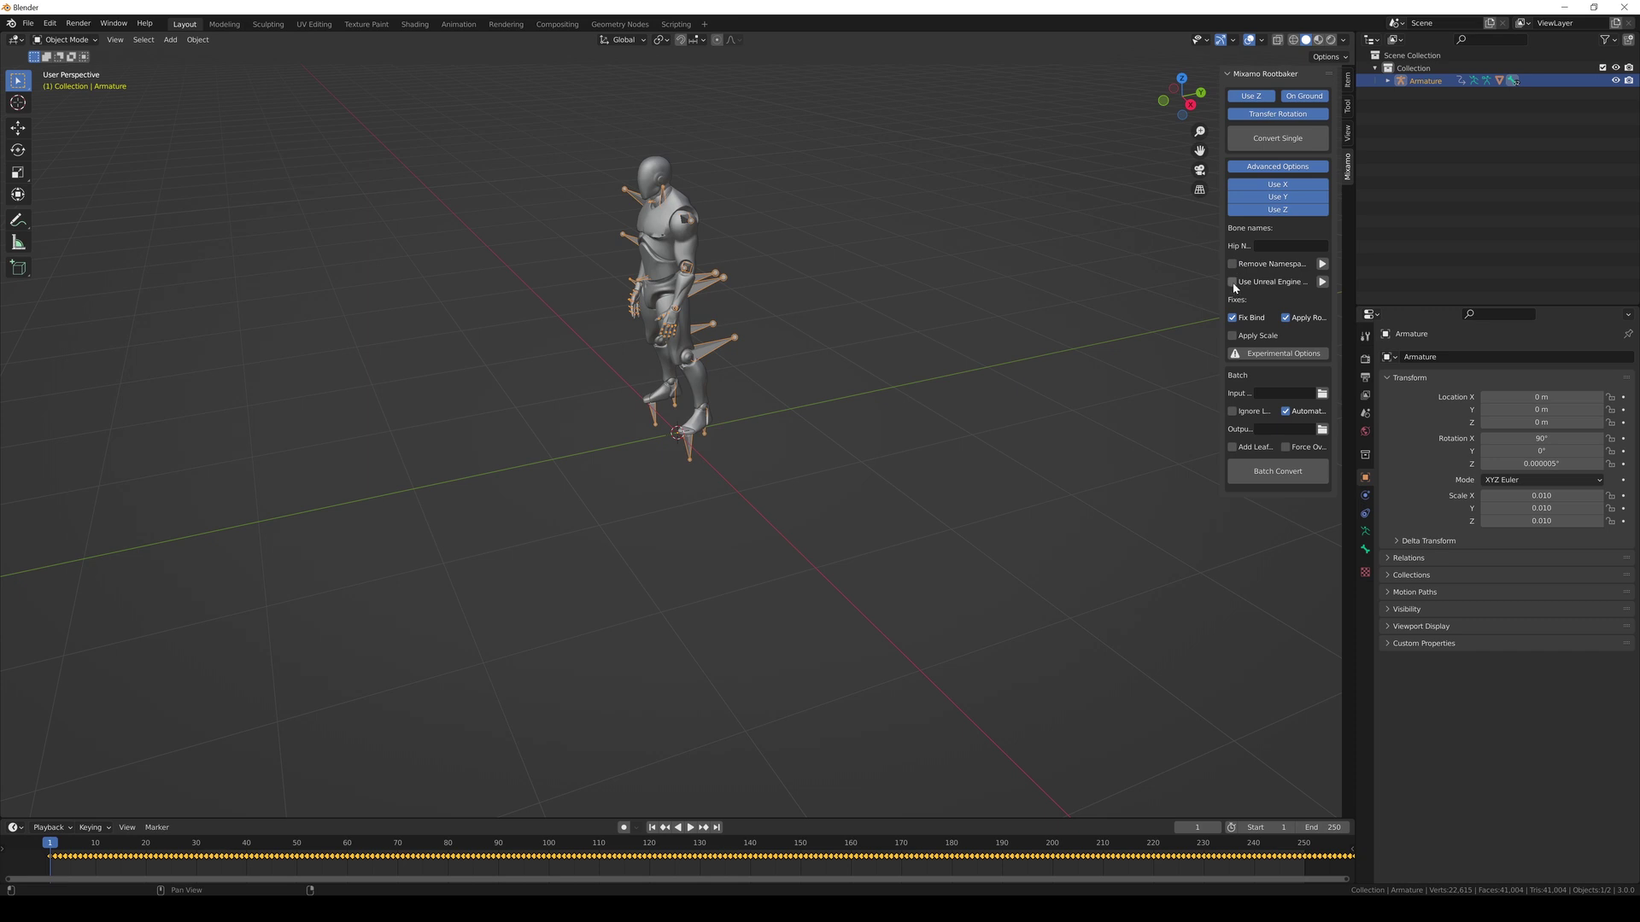
click(1233, 283)
click(1278, 138)
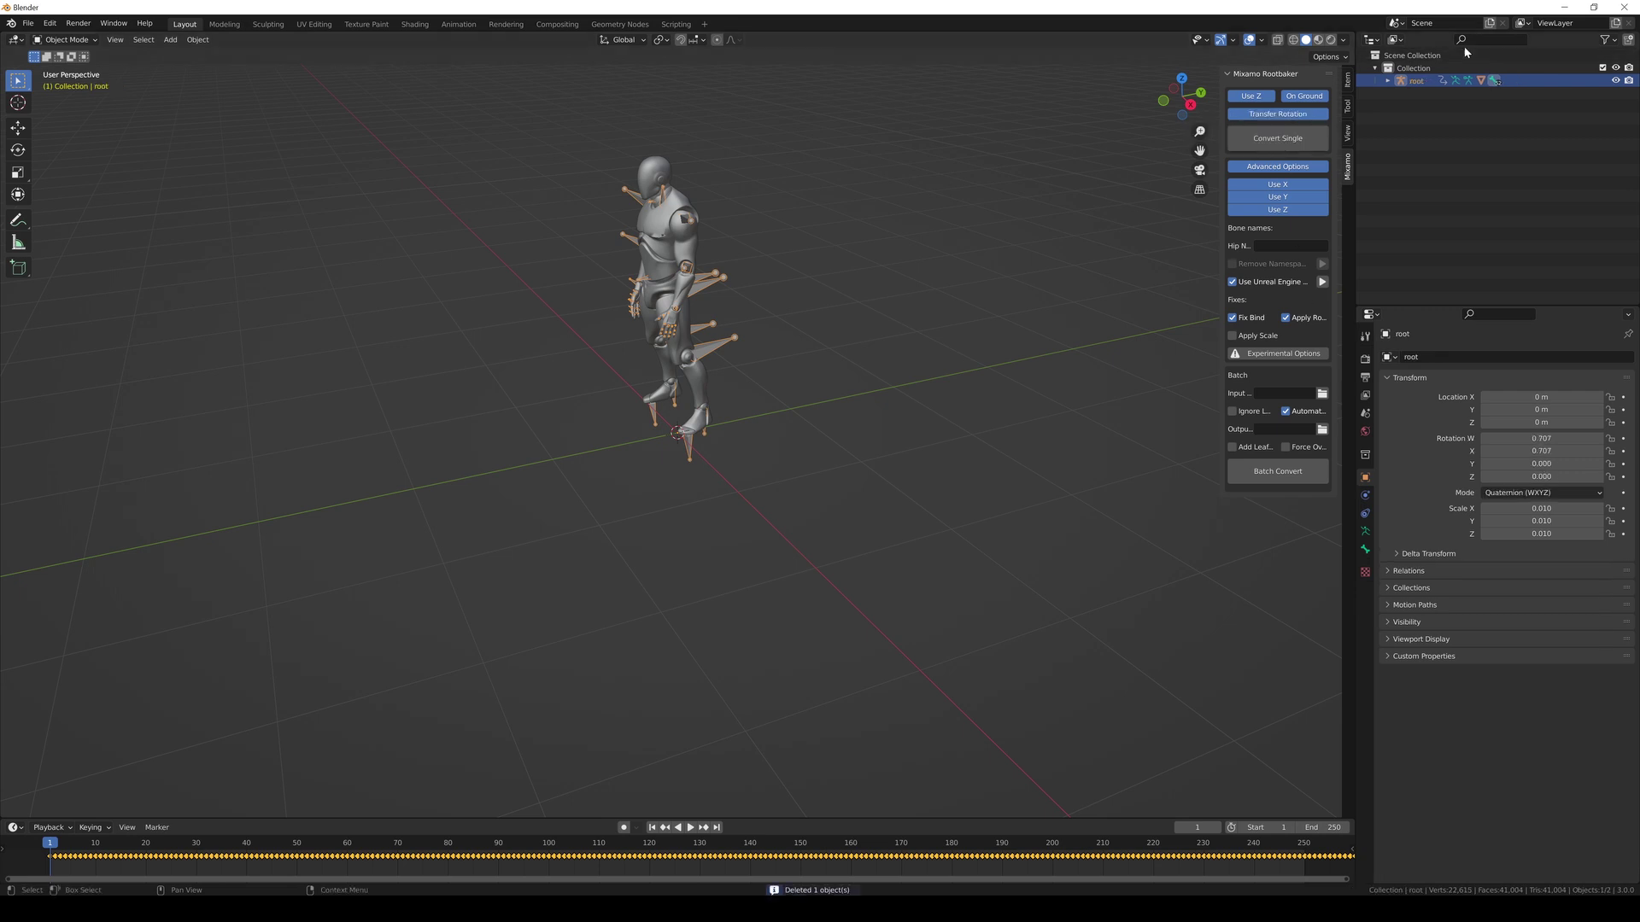
click(665, 224)
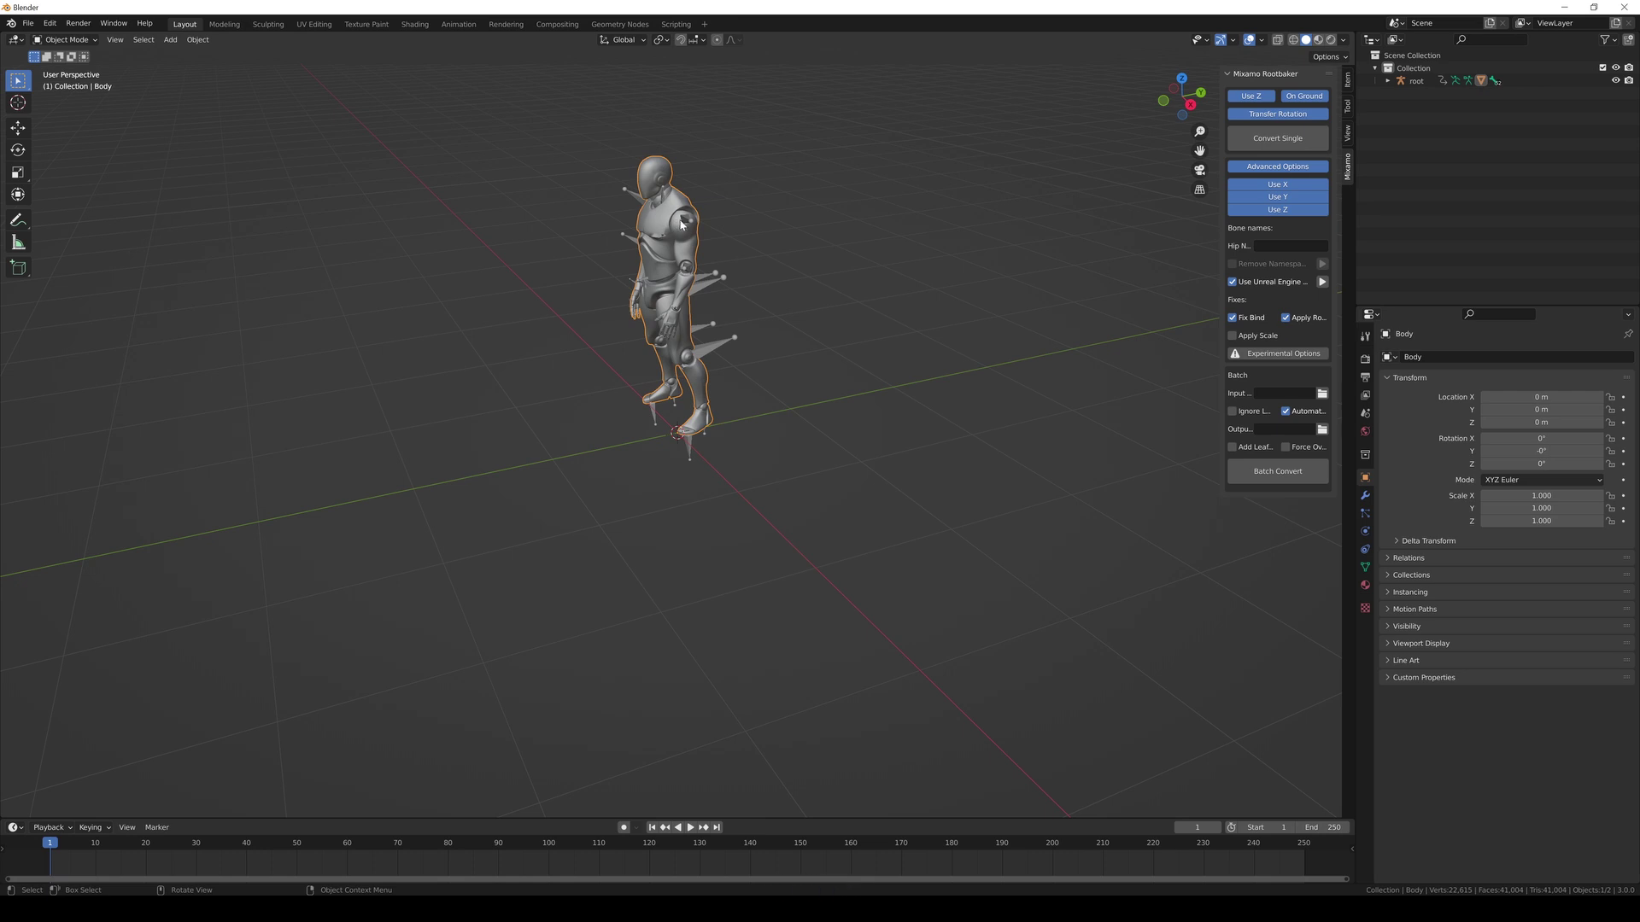
Step: Select all and start an FBX export to Desktop\mixa\out named actualanimationout
key(a)
click(28, 23)
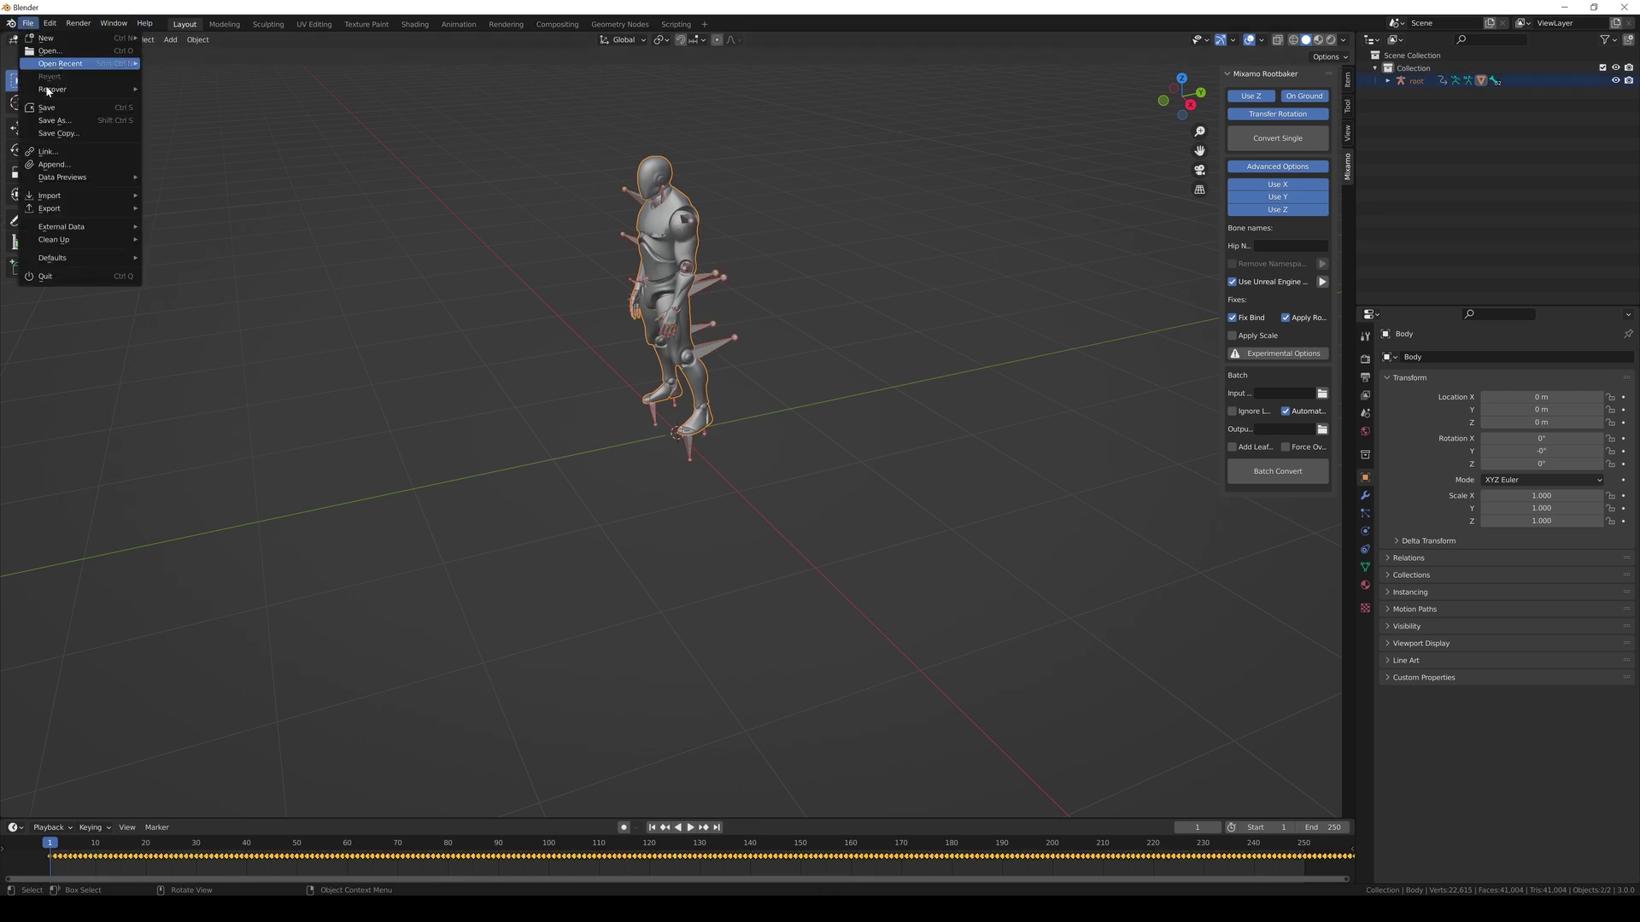
mouse_move(120, 213)
click(192, 310)
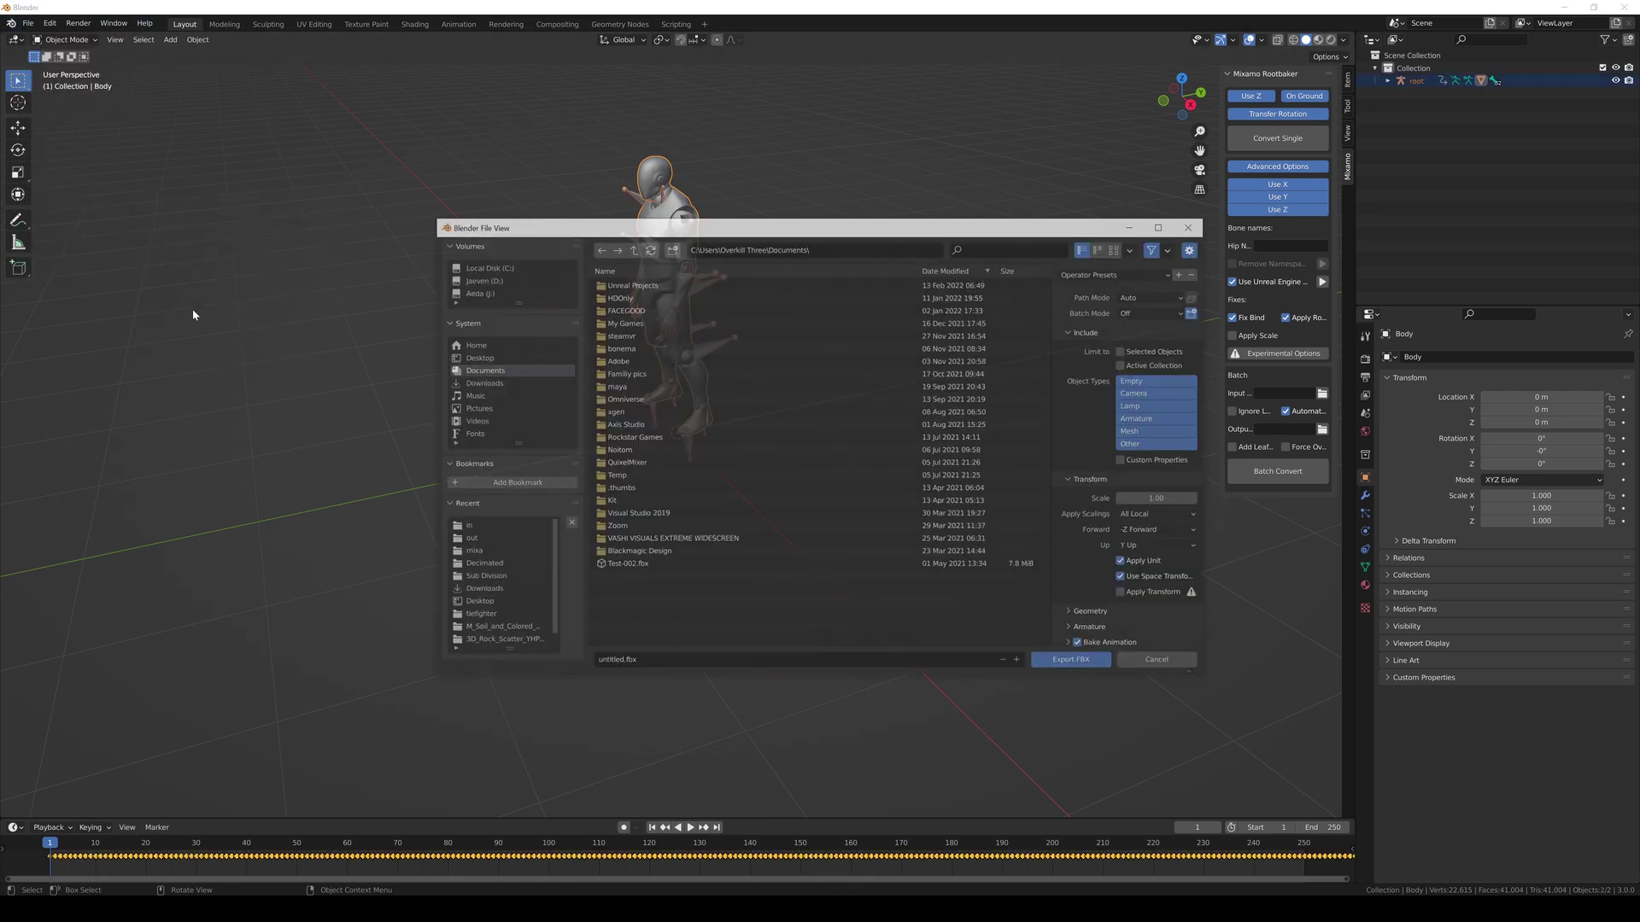
click(475, 357)
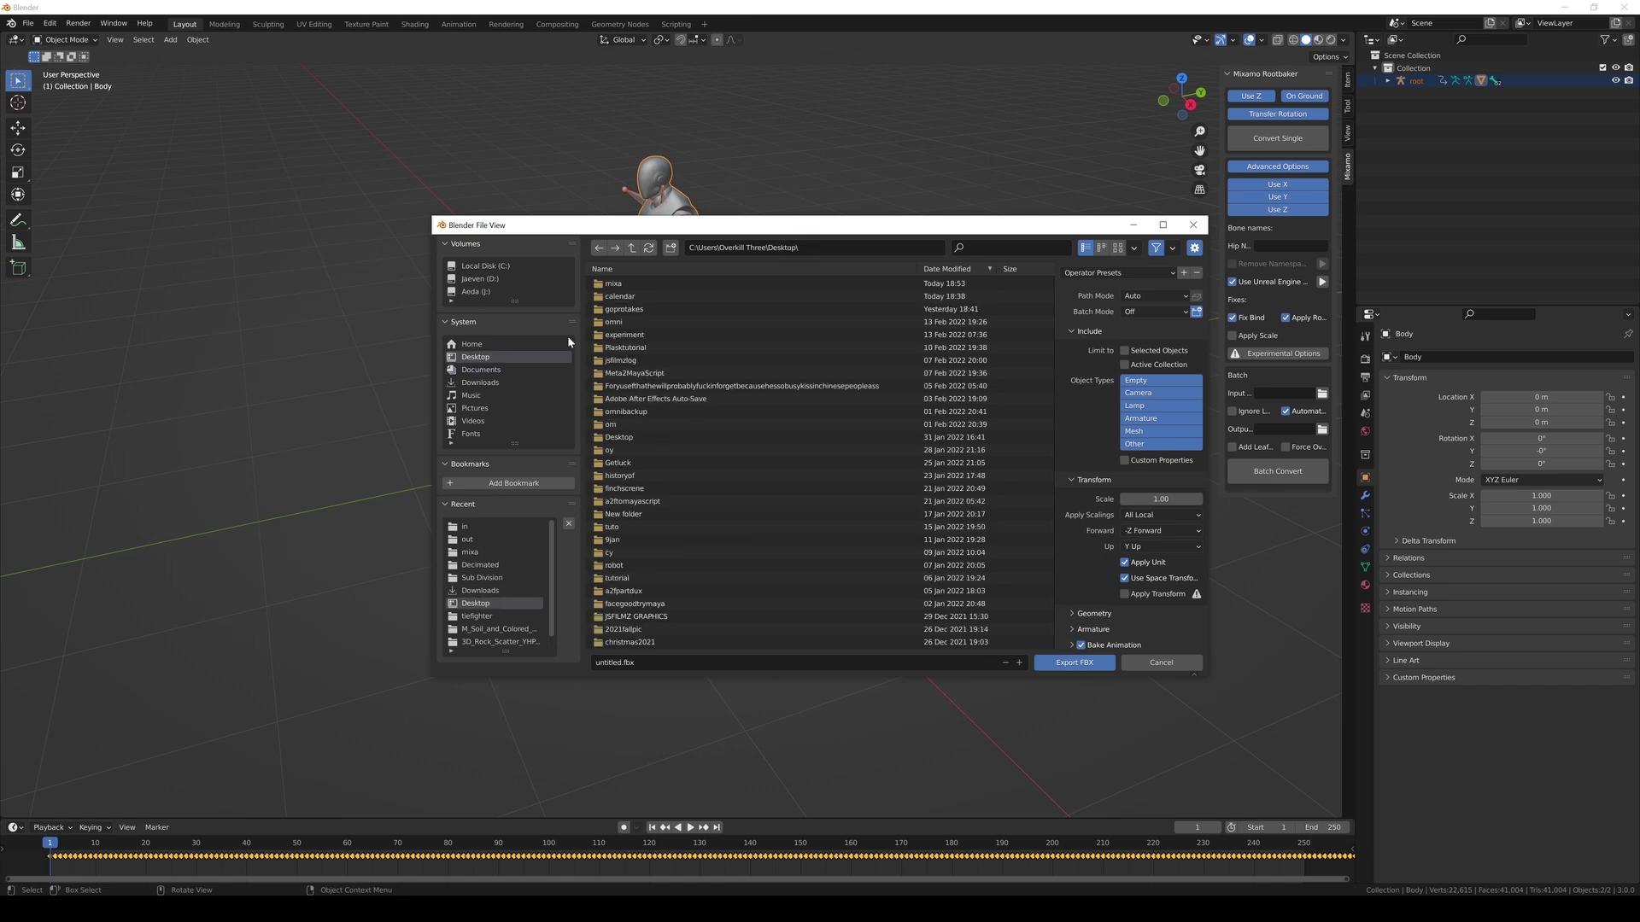
double_click(622, 284)
double_click(625, 296)
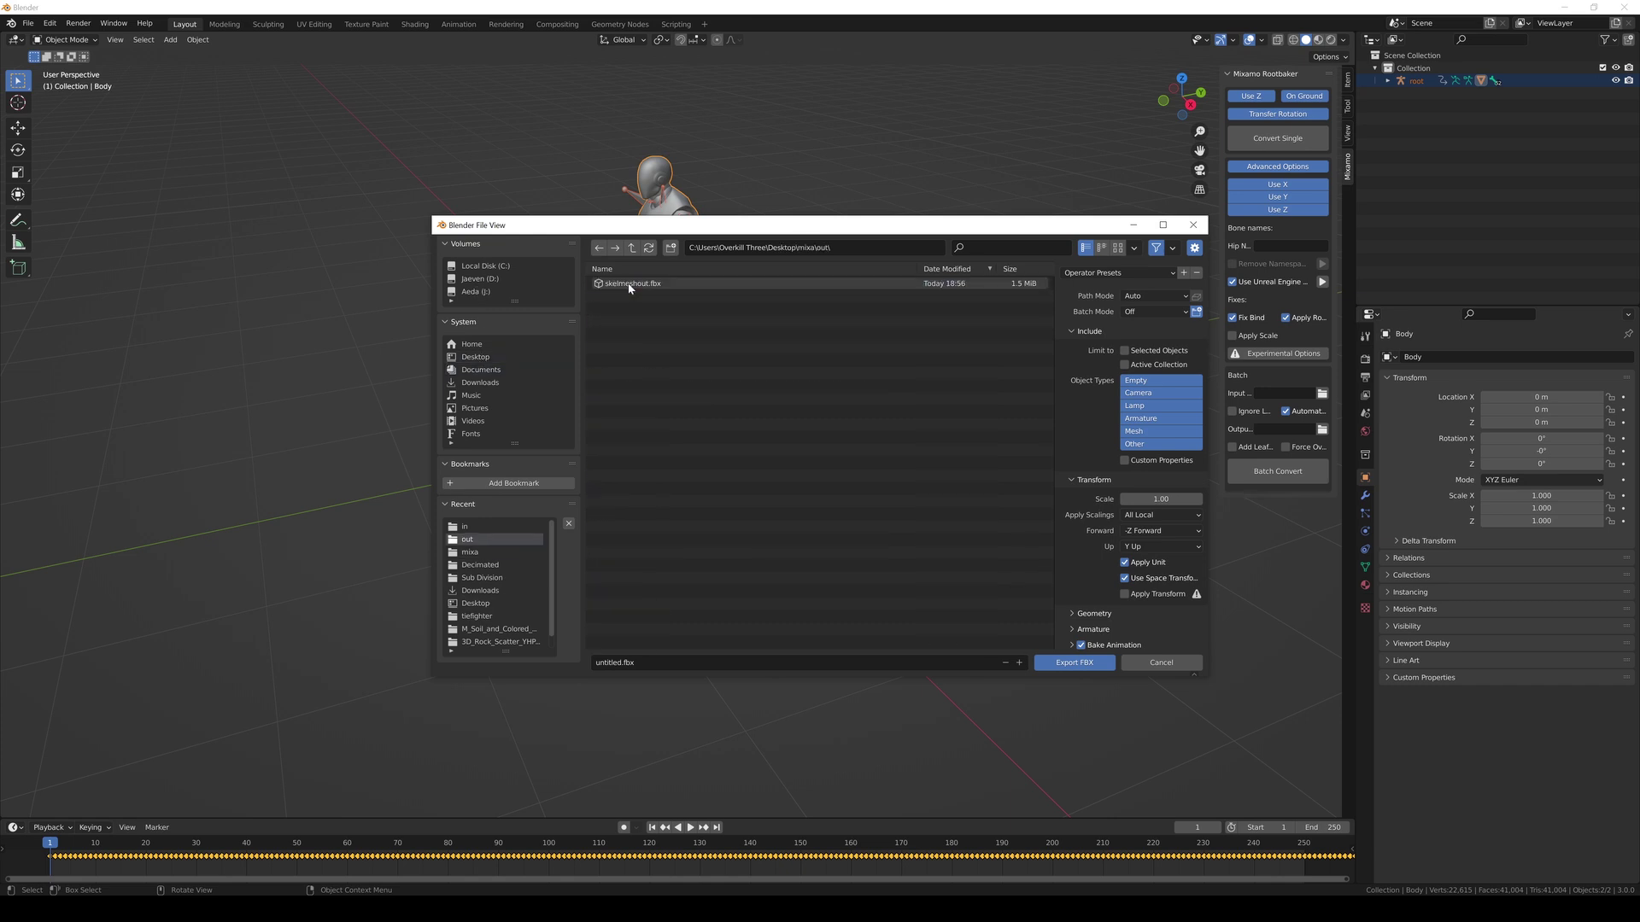
click(663, 663)
text(actual)
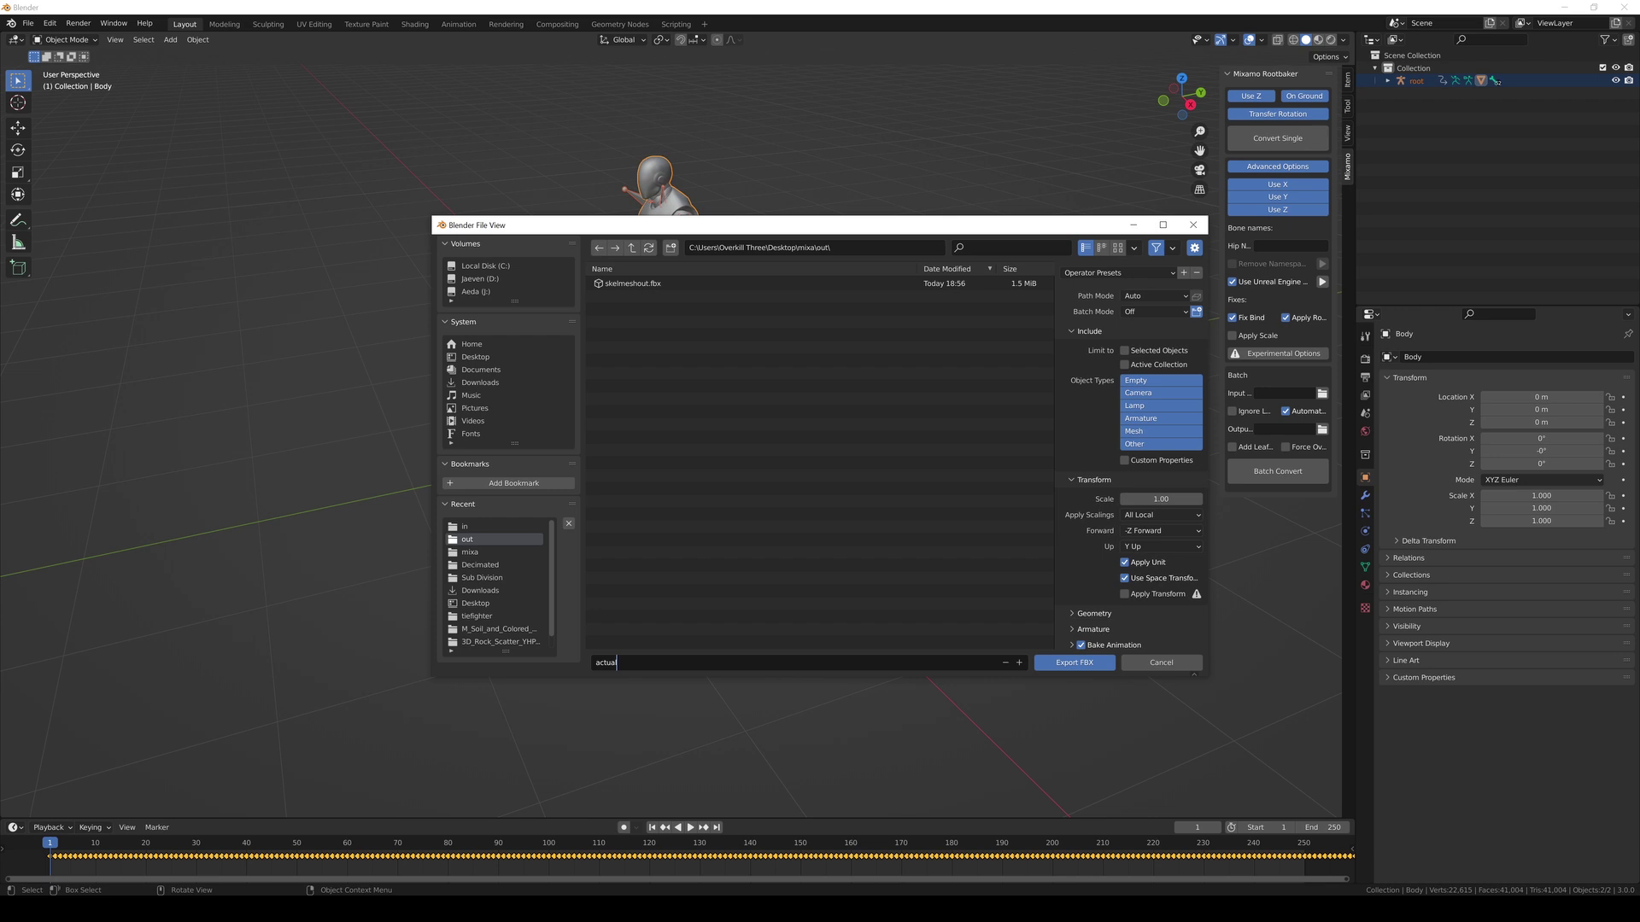
text(animationout)
Step: Limit export types to Armature and Mesh, expand Armature settings, and export actualanimationout.fbx
click(1154, 418)
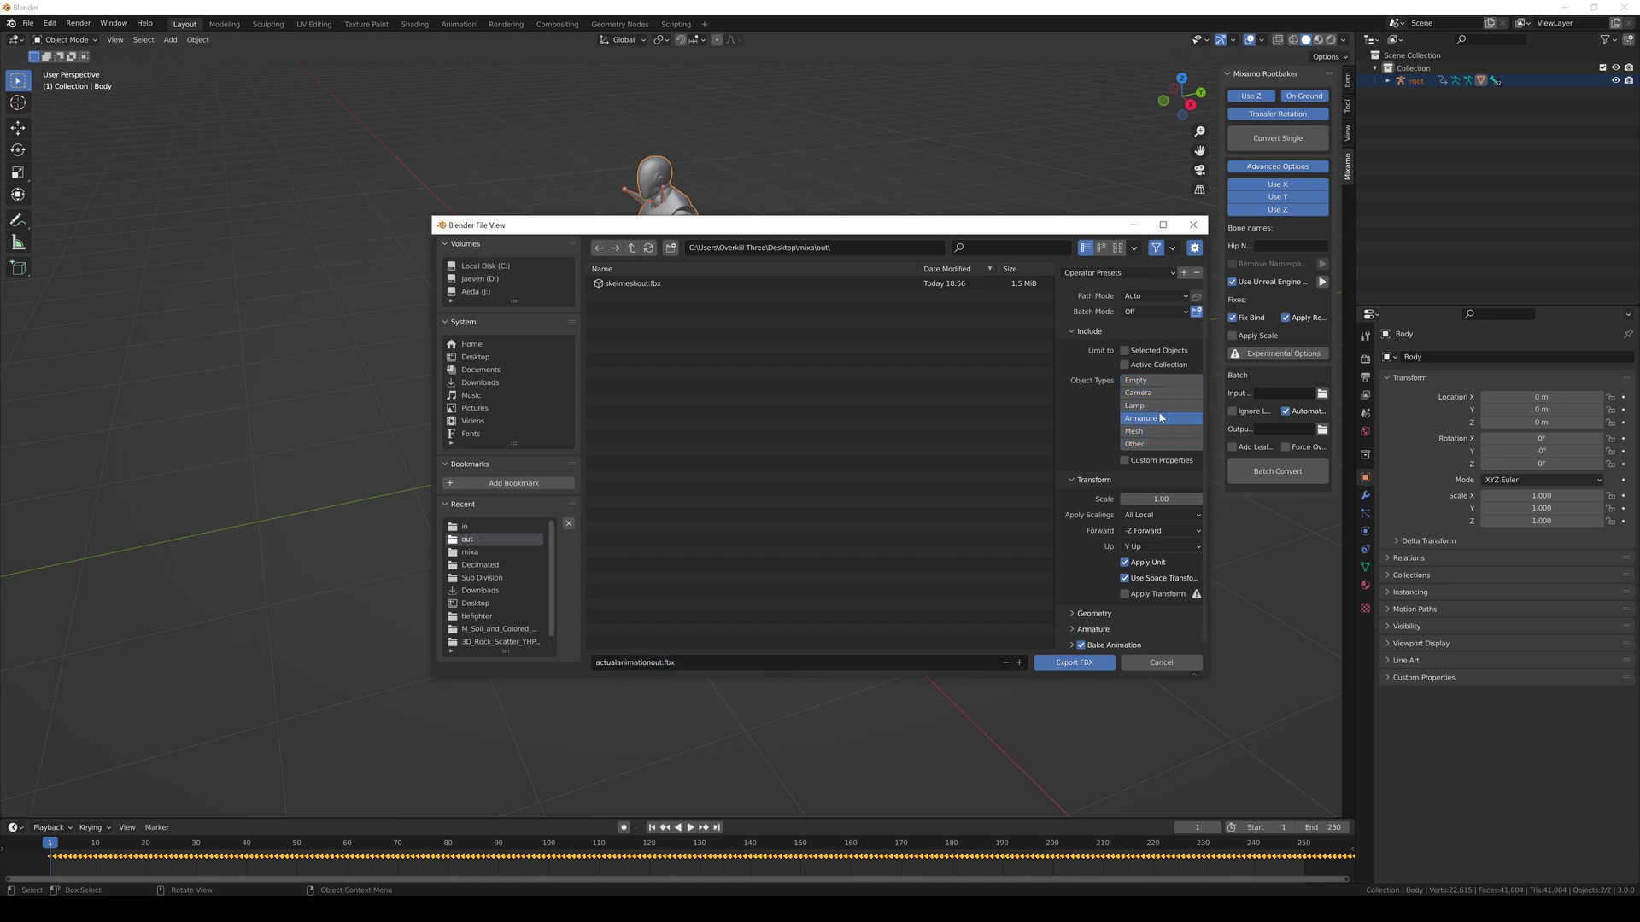
shift+click(1149, 428)
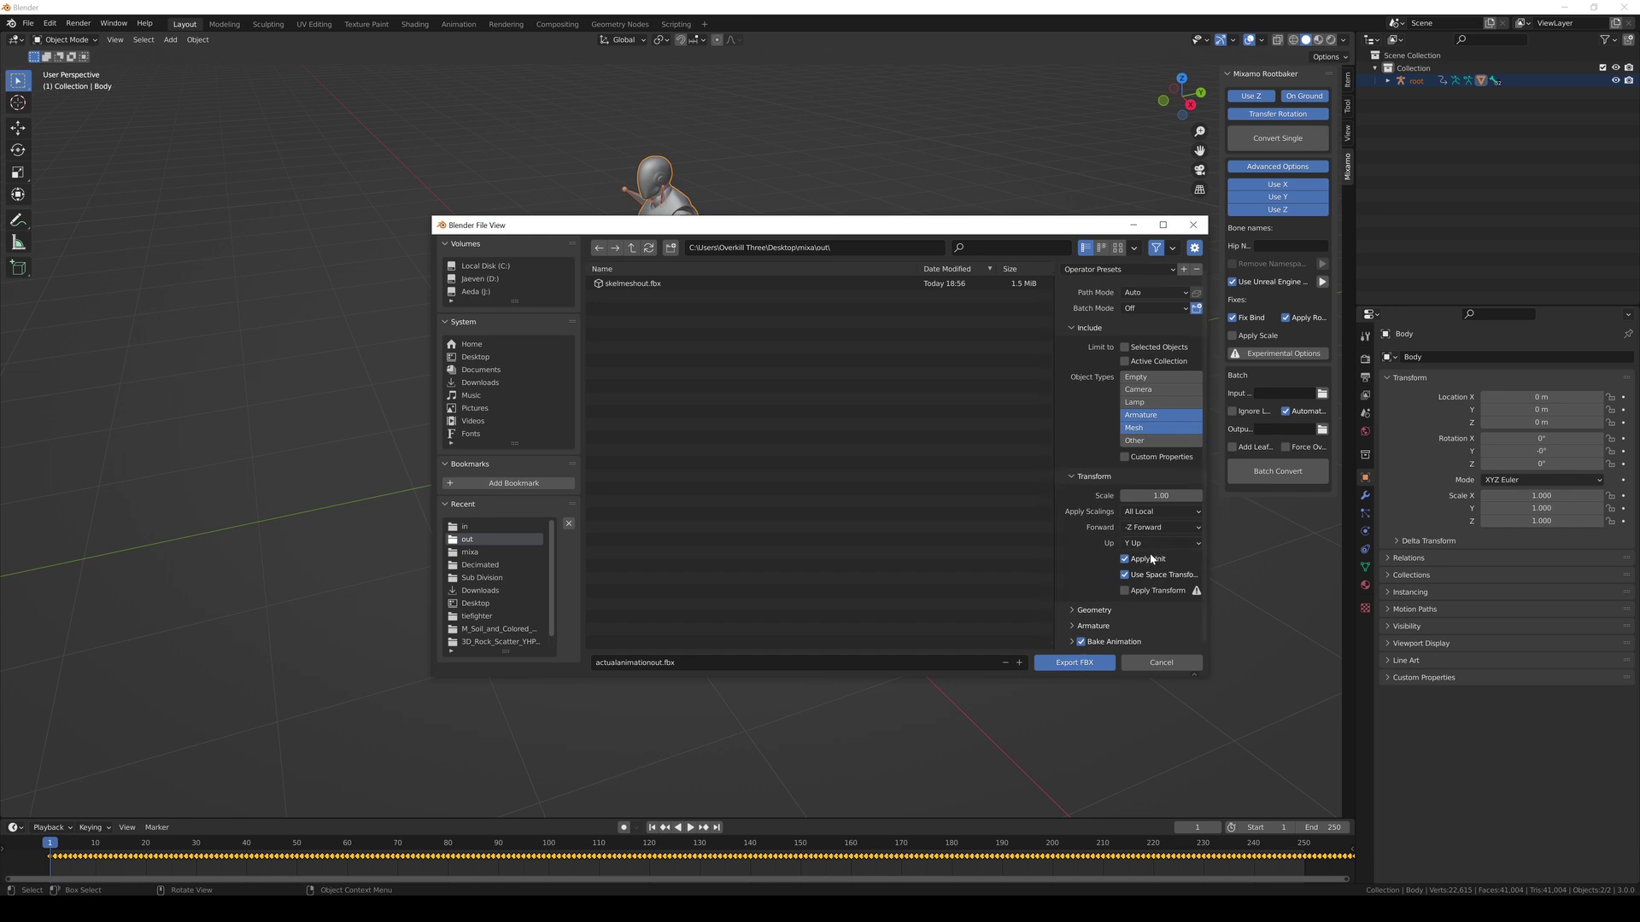
click(1073, 628)
scroll(1078, 629, down, 4)
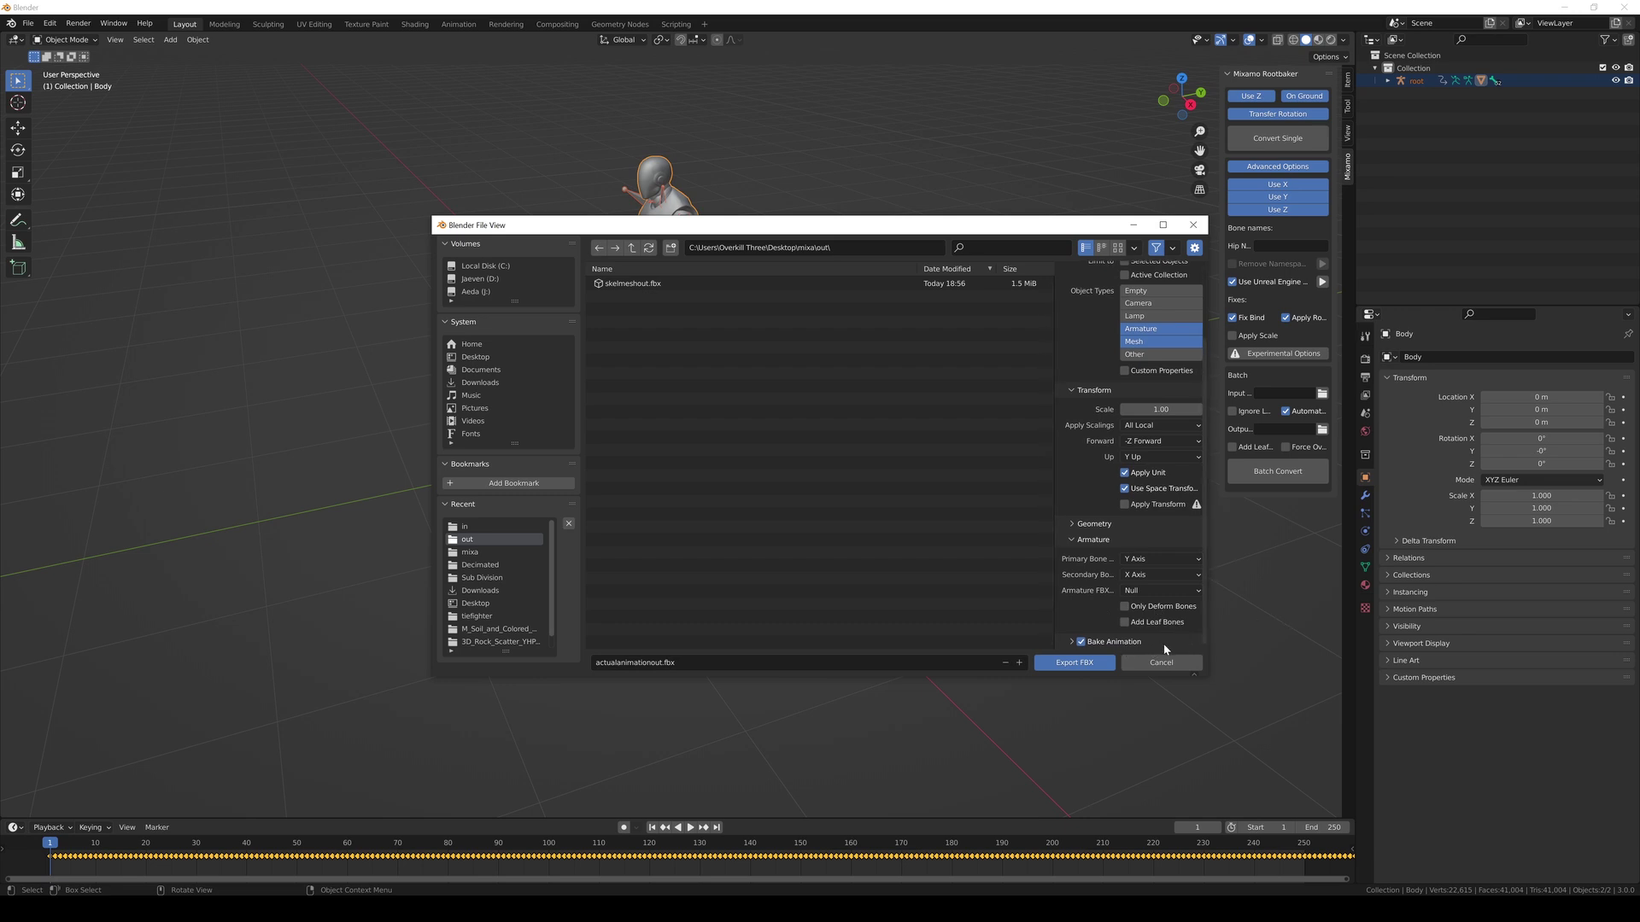
click(1078, 665)
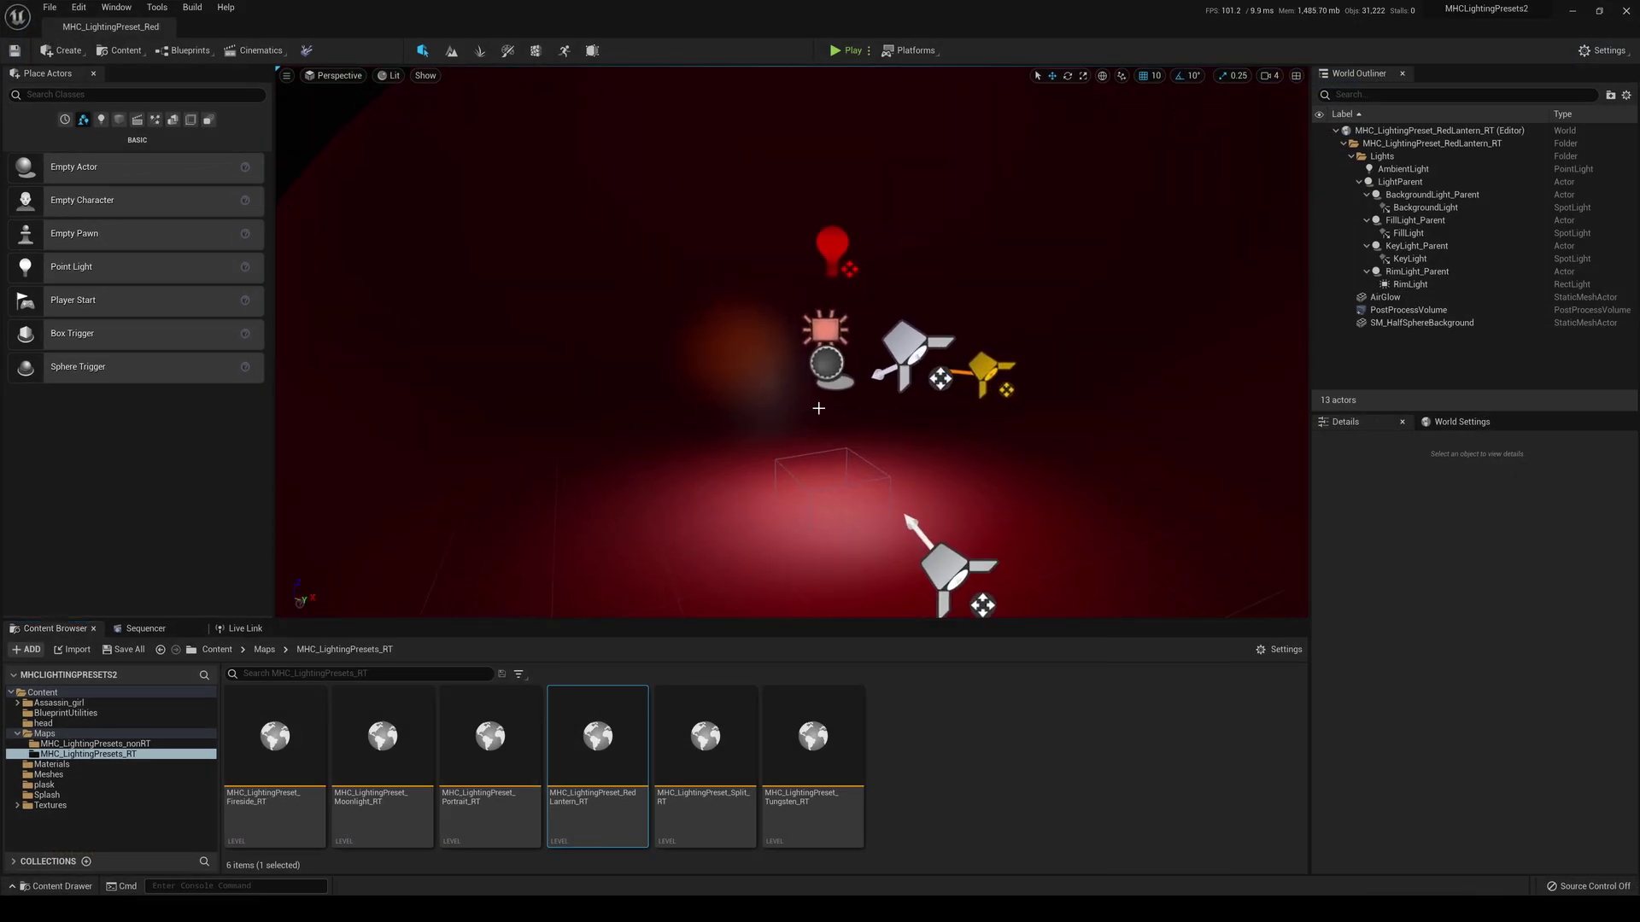
Step: Switch the viewport to game view and open the Content > plask folder
key(g)
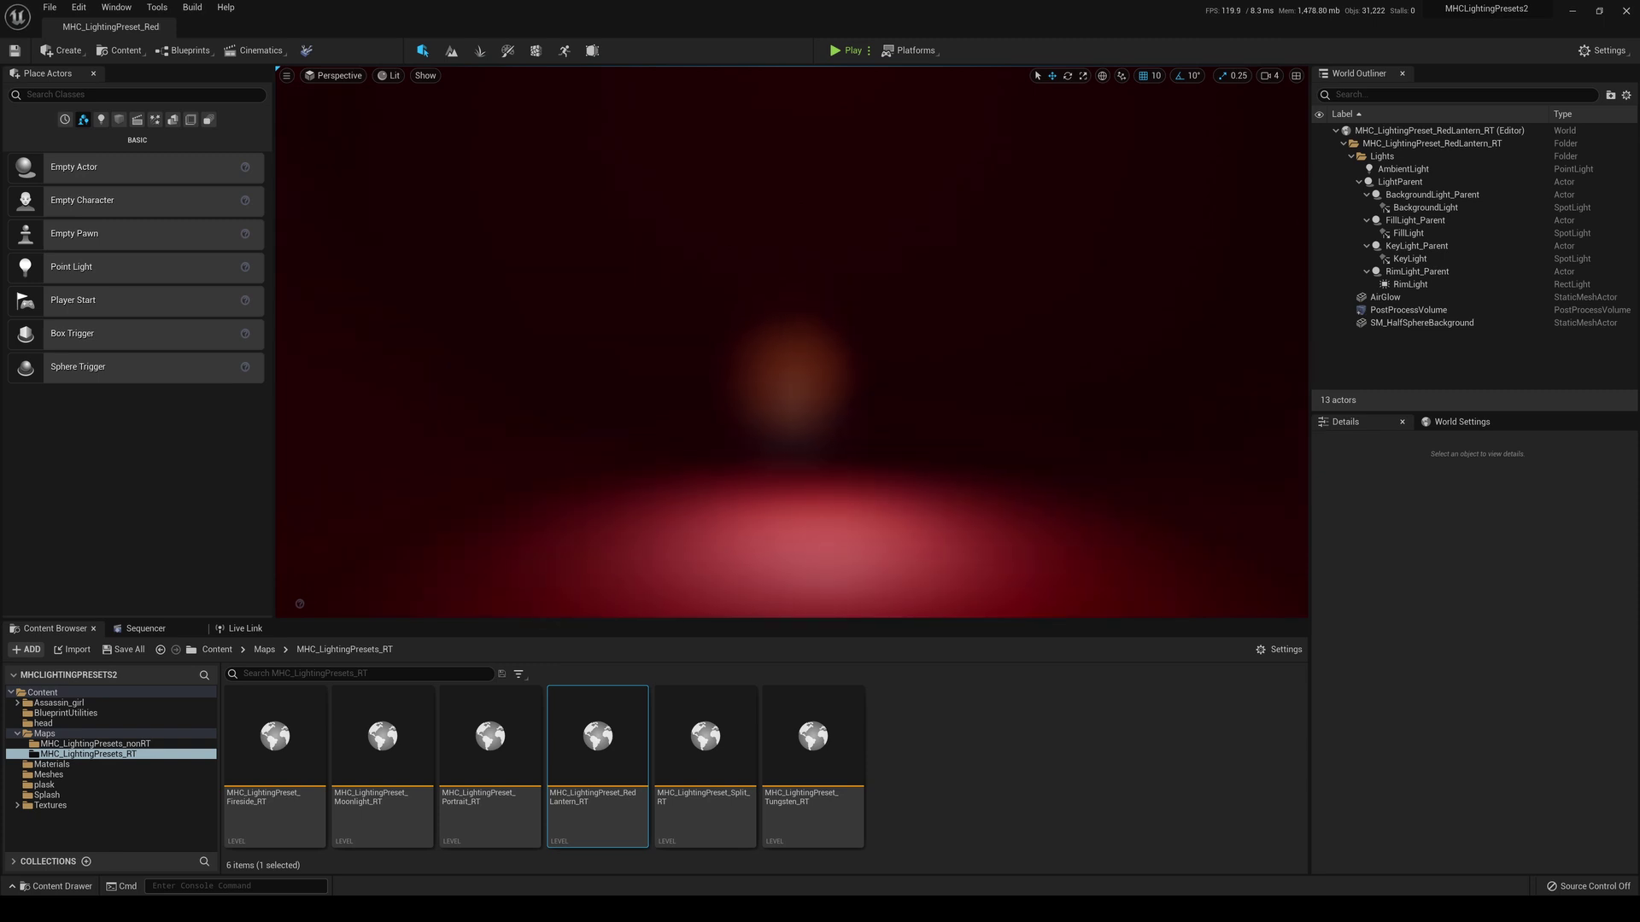
click(189, 692)
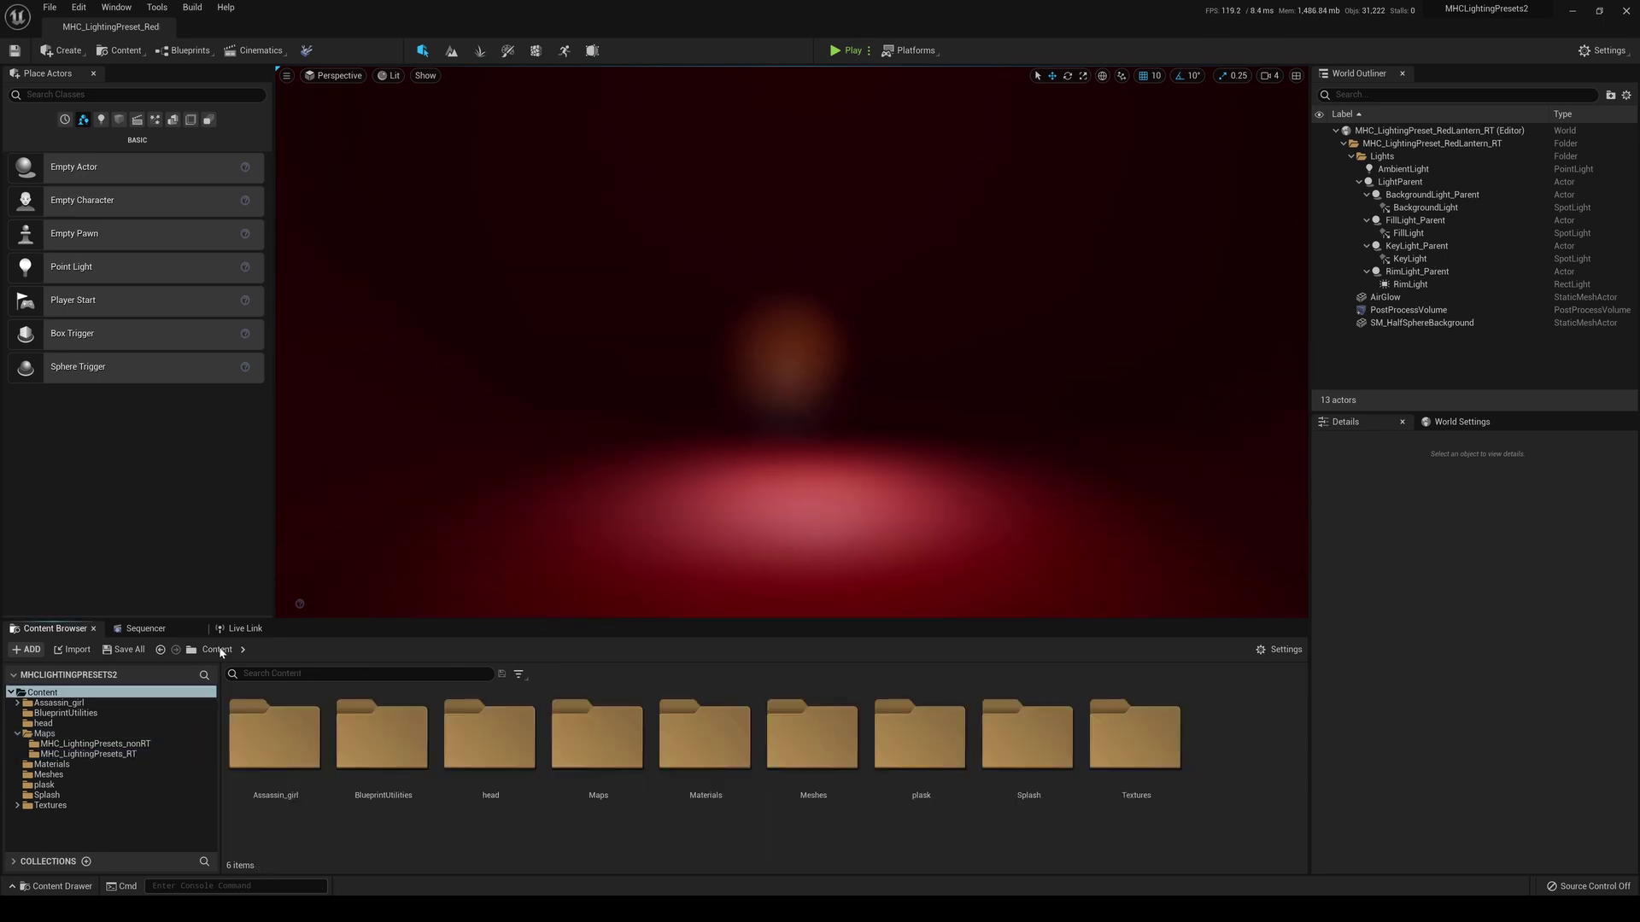
double_click(925, 770)
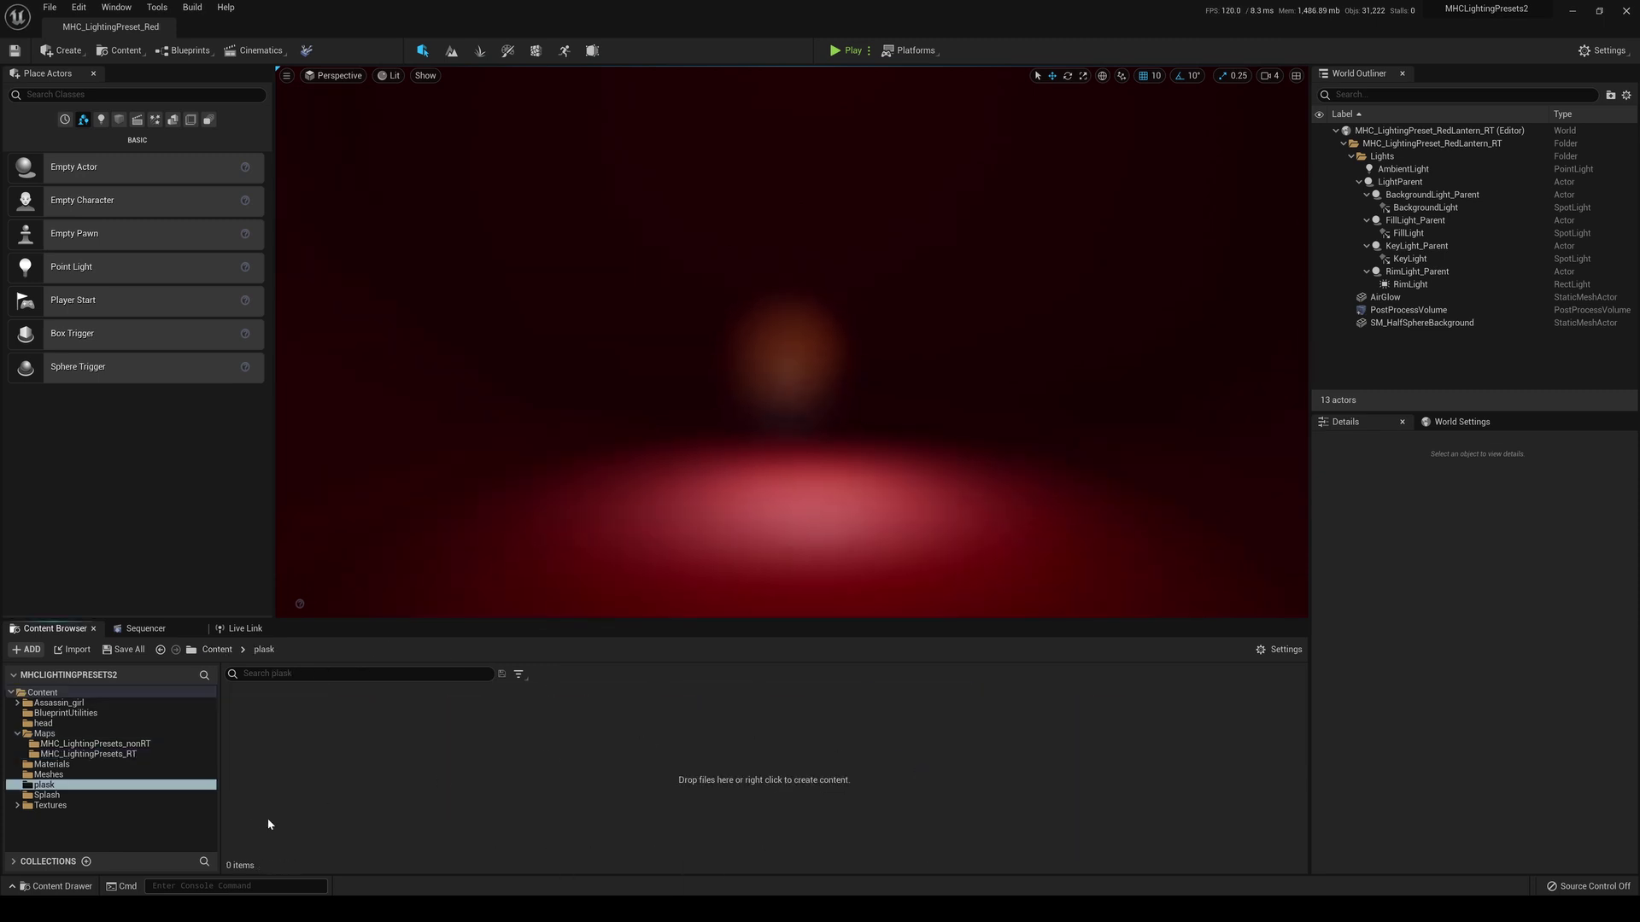
Step: Drag skelmeshout from the Explorer out folder into the plask Content Browser
mouse_move(210, 909)
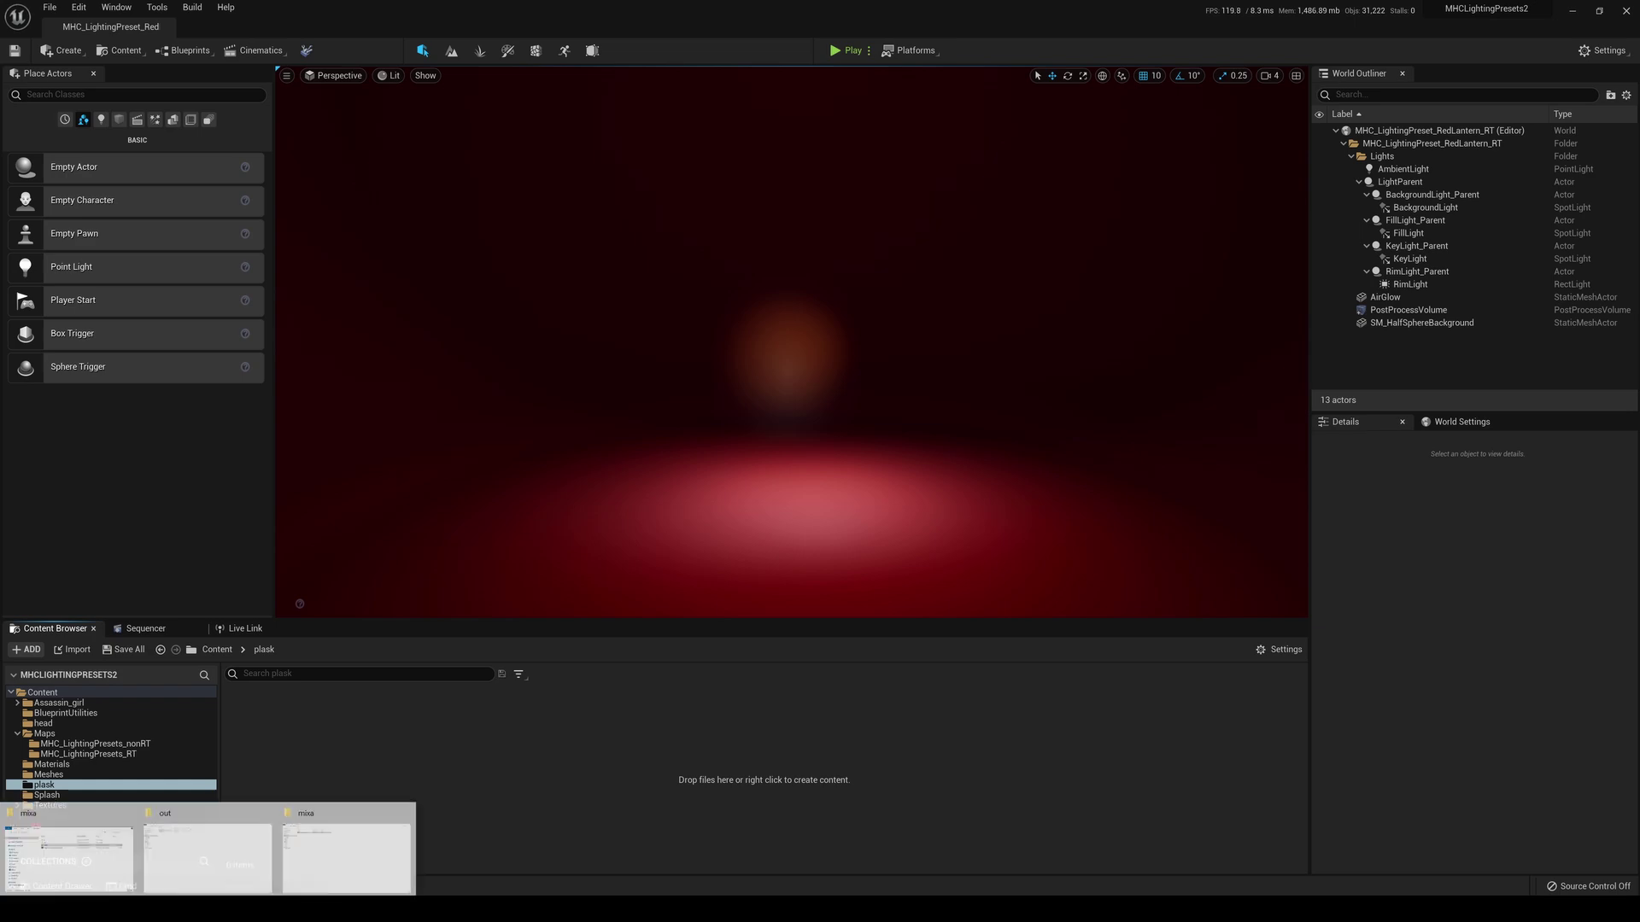
click(249, 847)
drag(668, 5, 1186, 356)
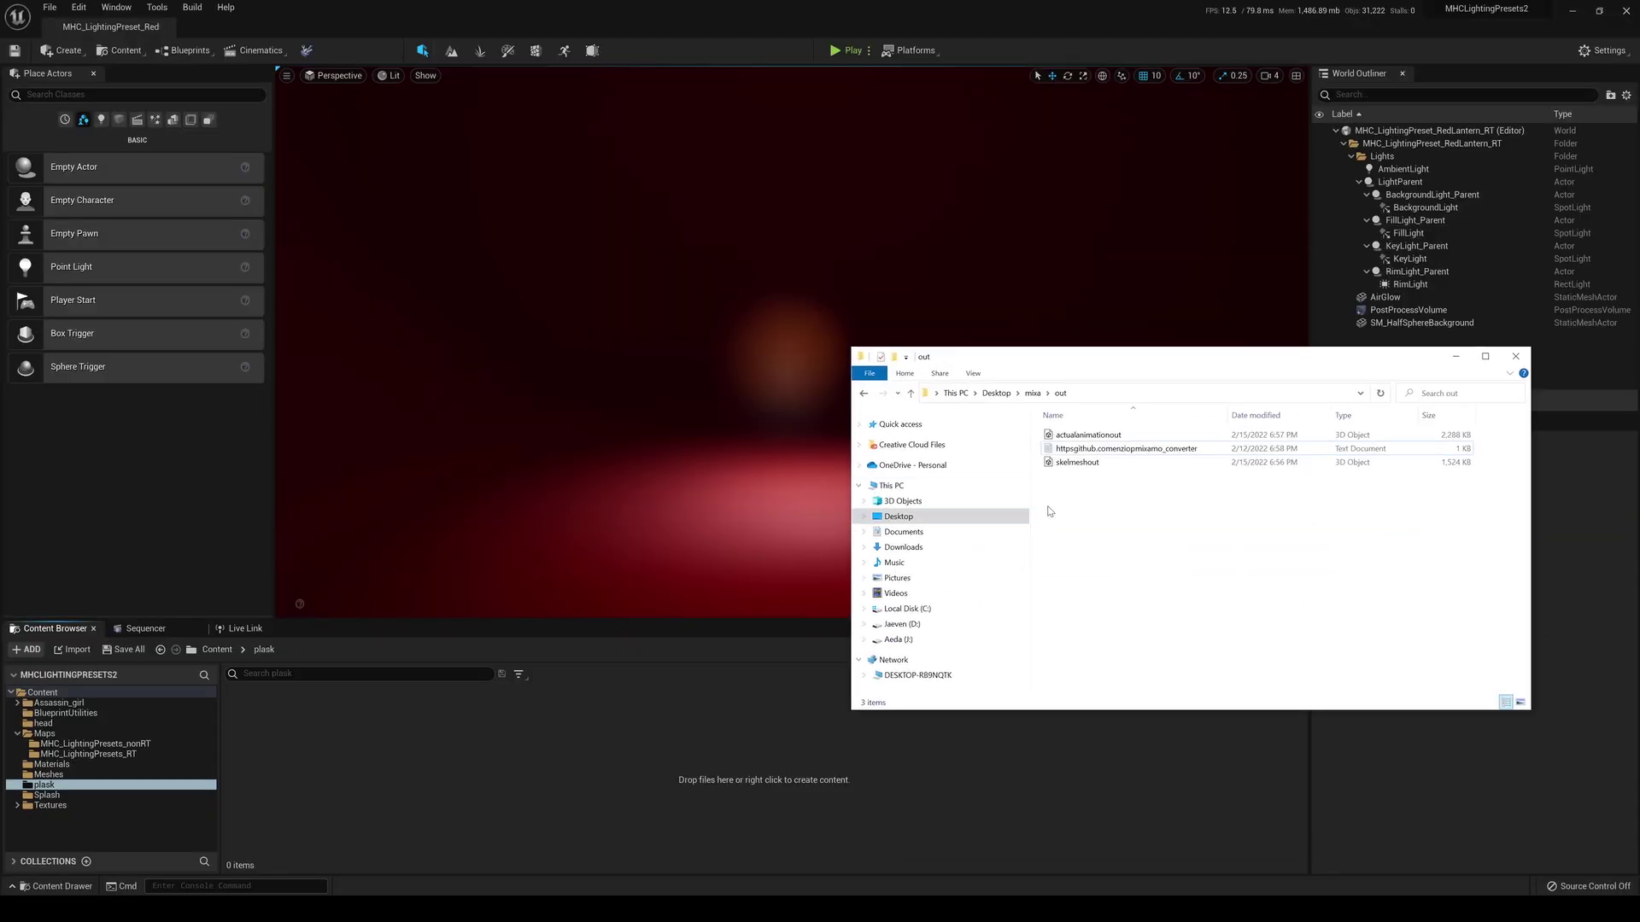
click(1077, 464)
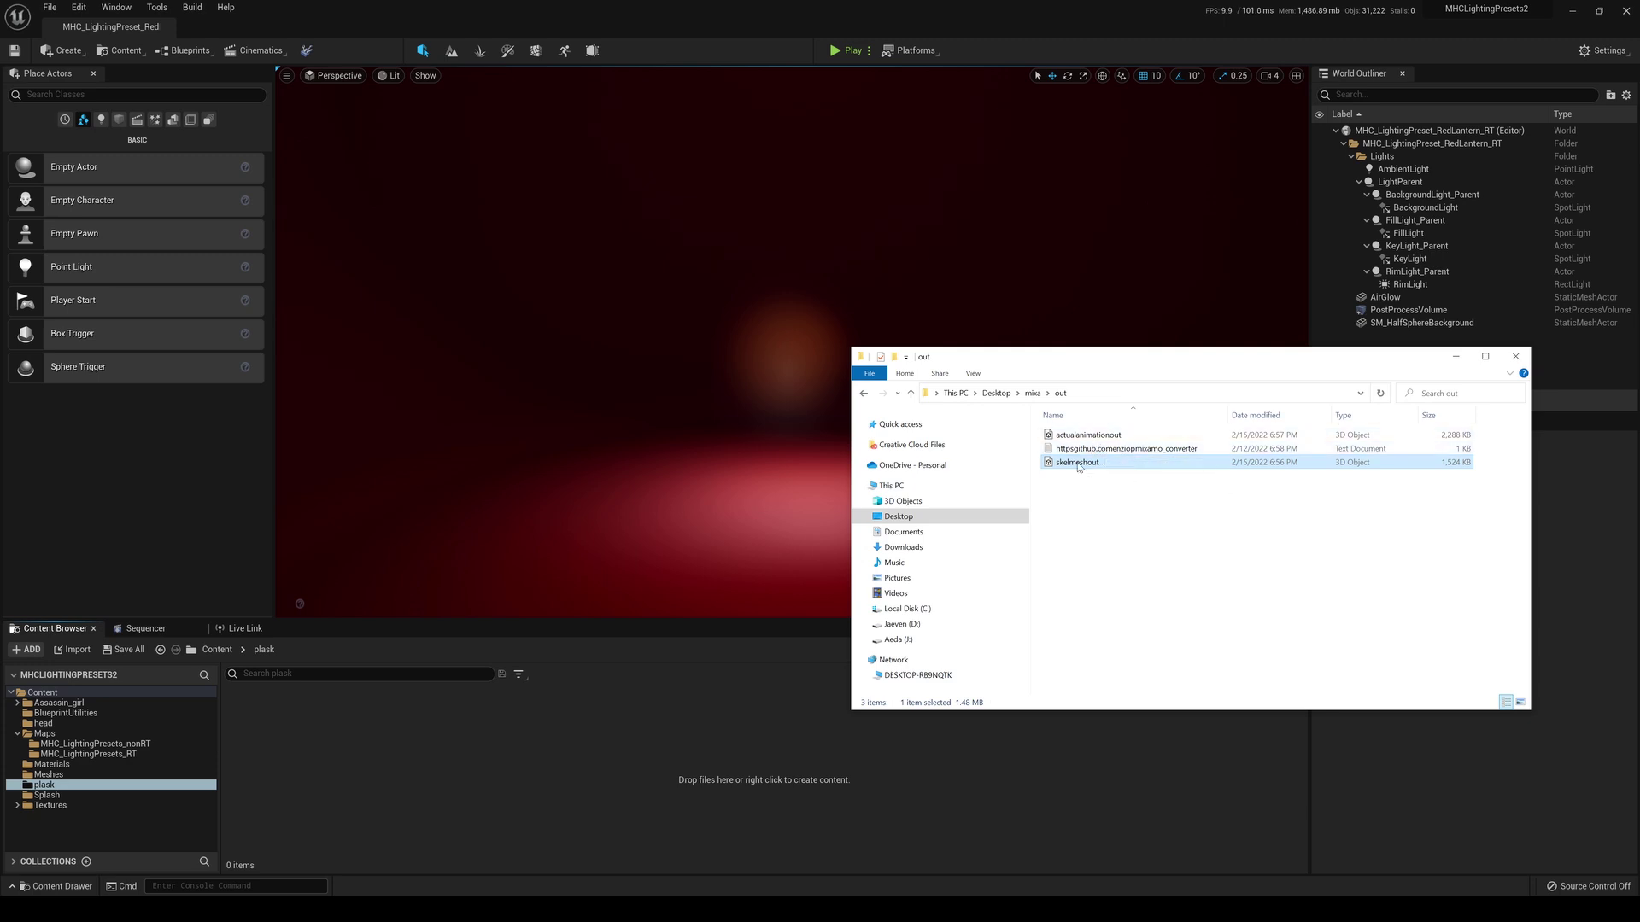
drag(1078, 466, 374, 791)
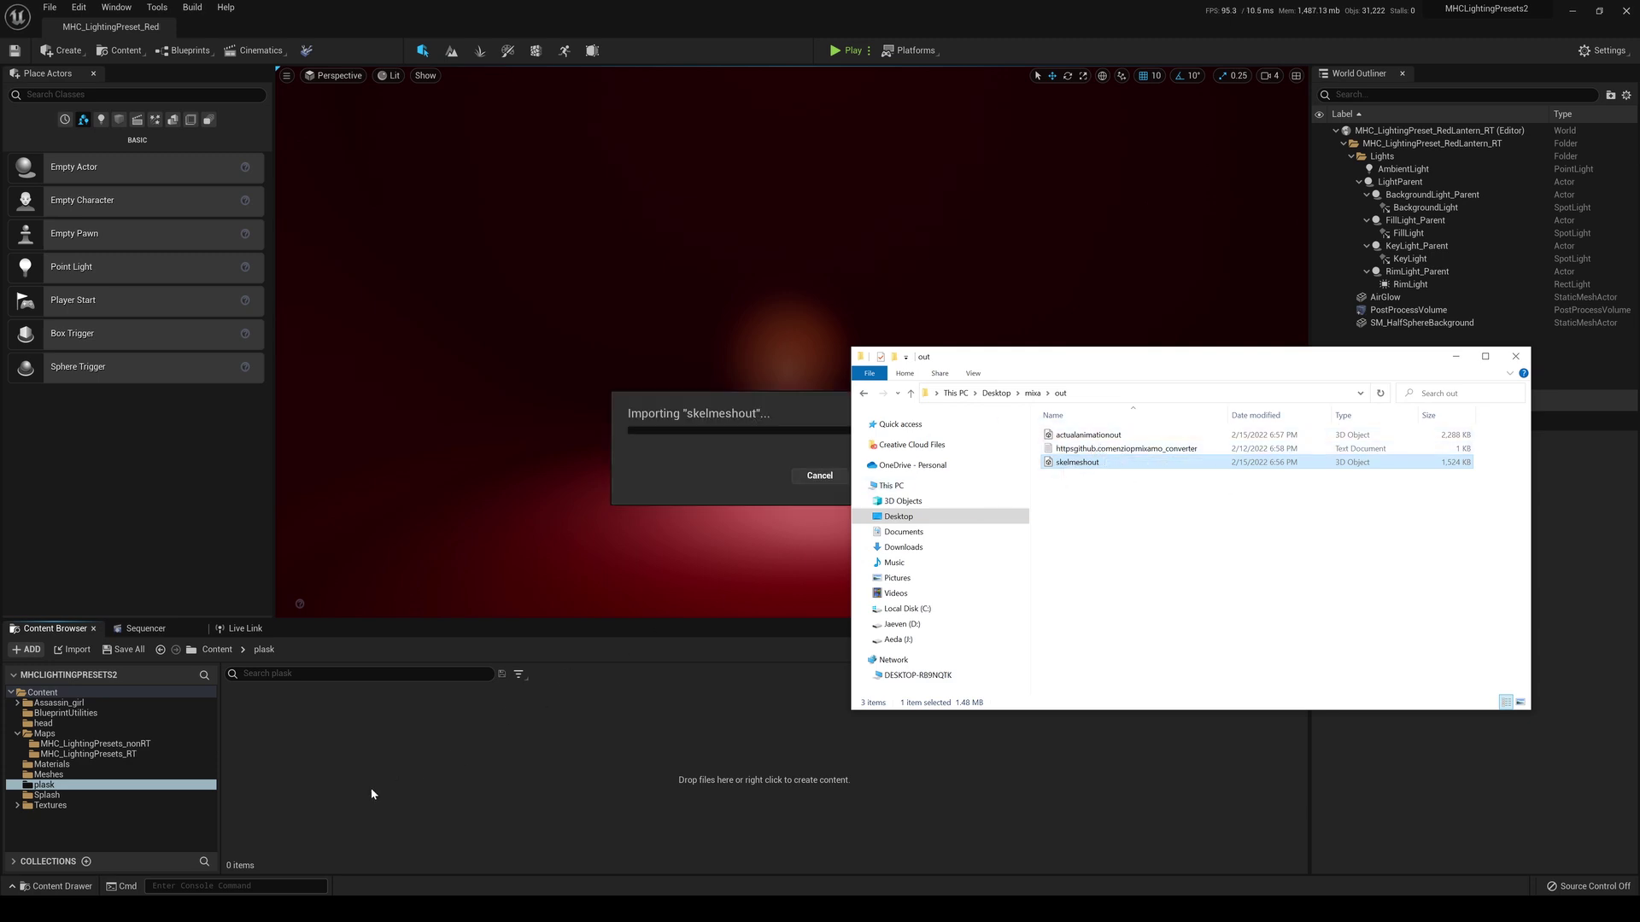
Step: Import skelmeshout with the FBX options, then test-place it in the level and delete it
click(1456, 357)
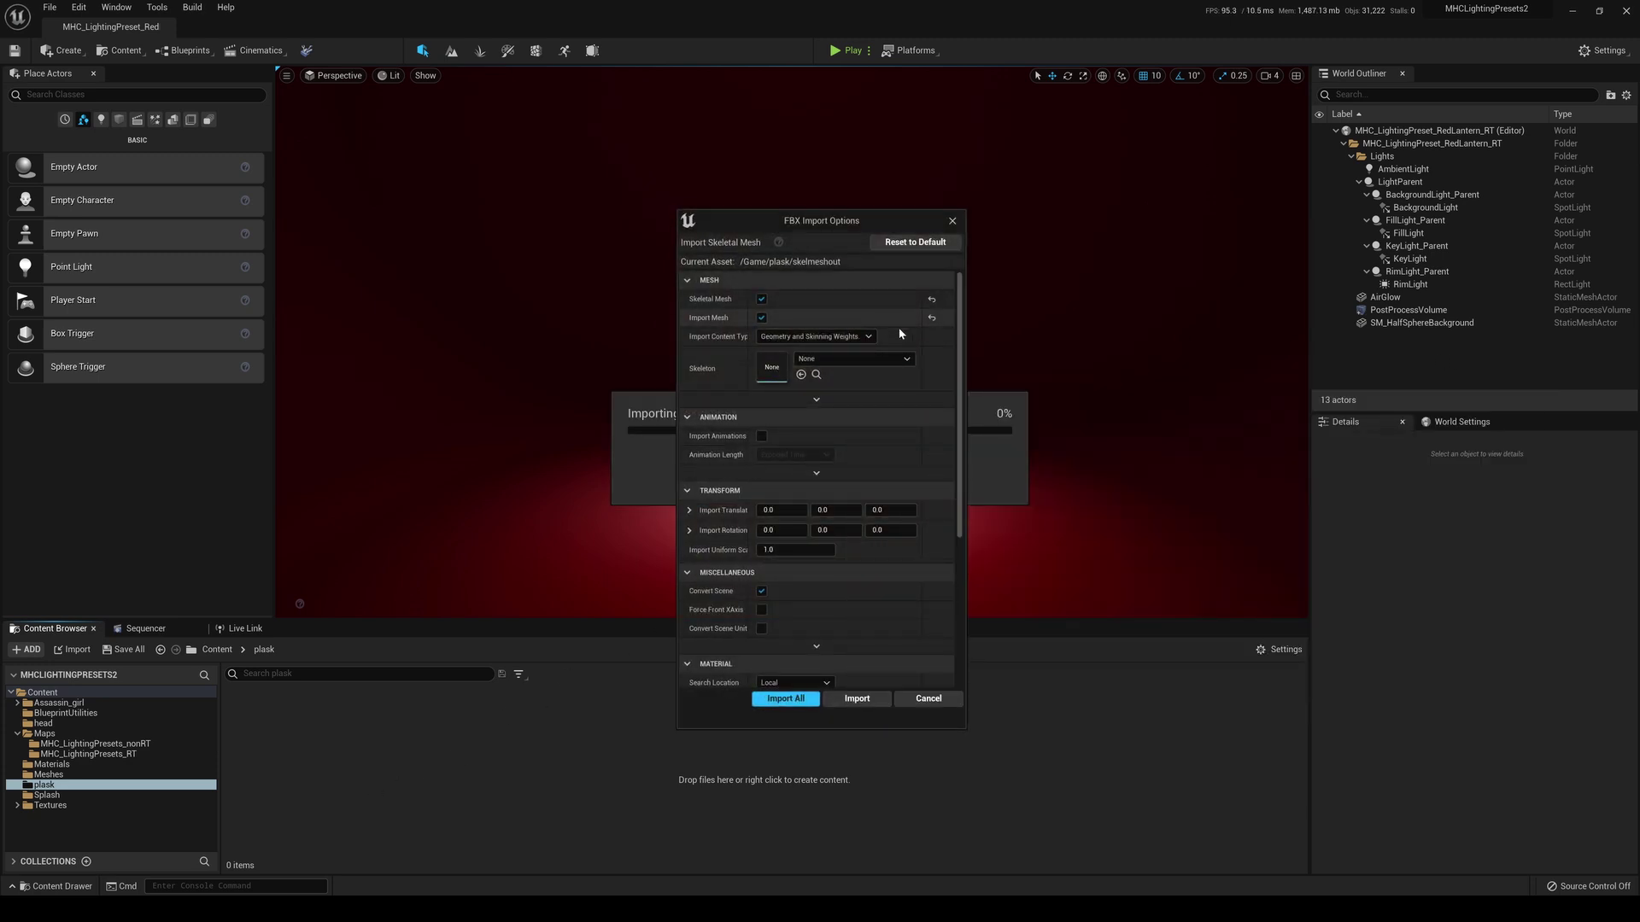
scroll(846, 625, down, 5)
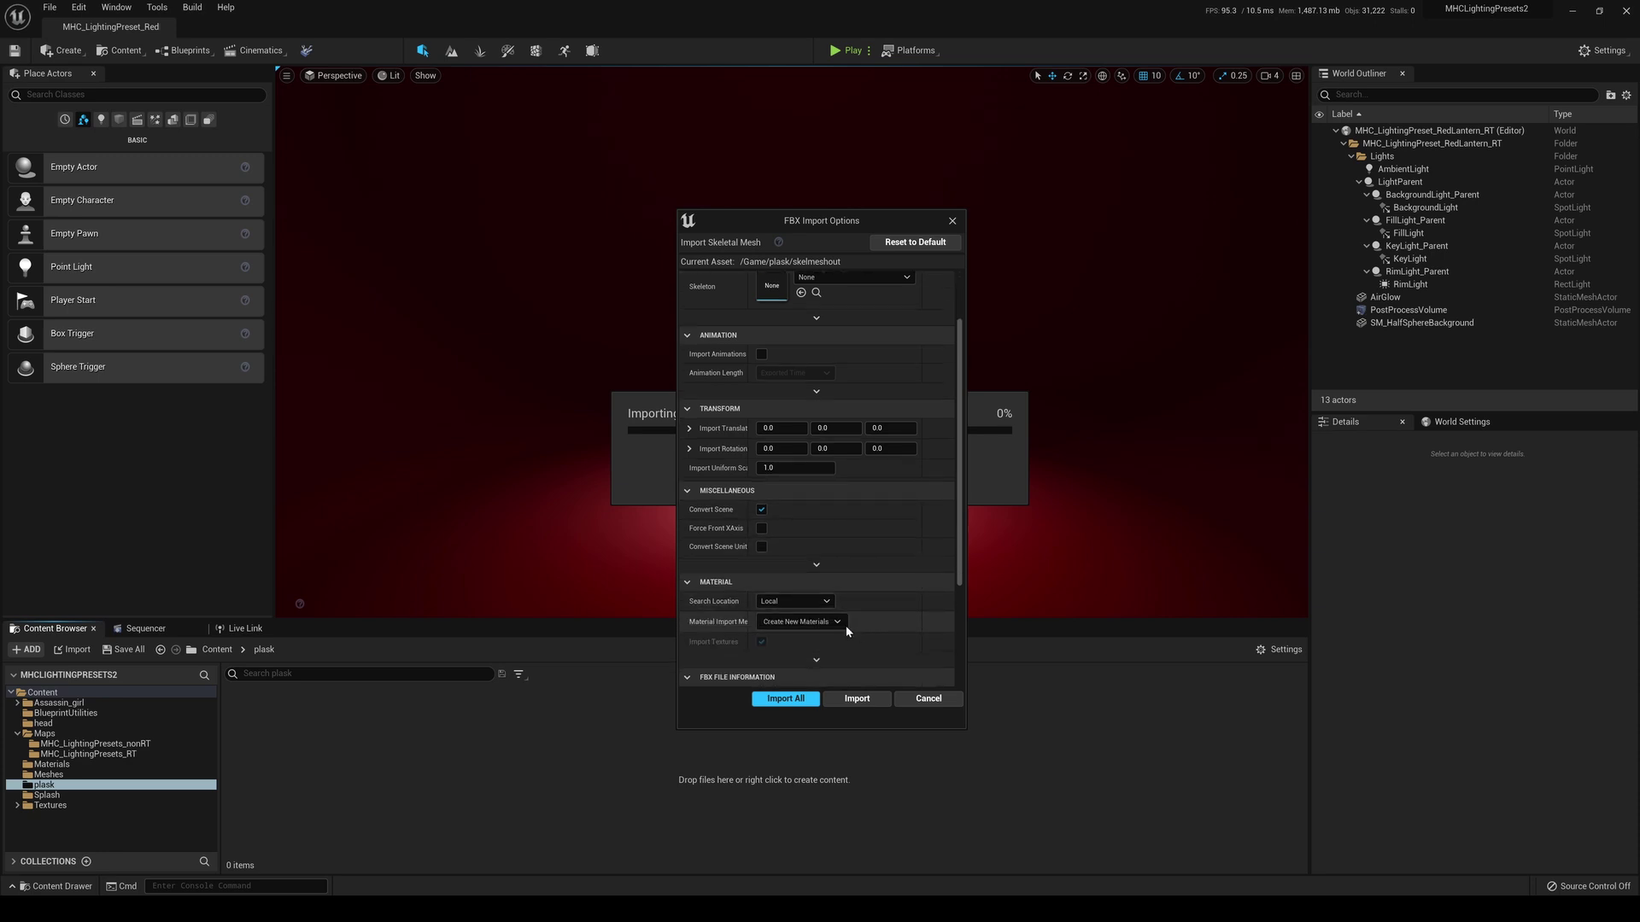
click(857, 699)
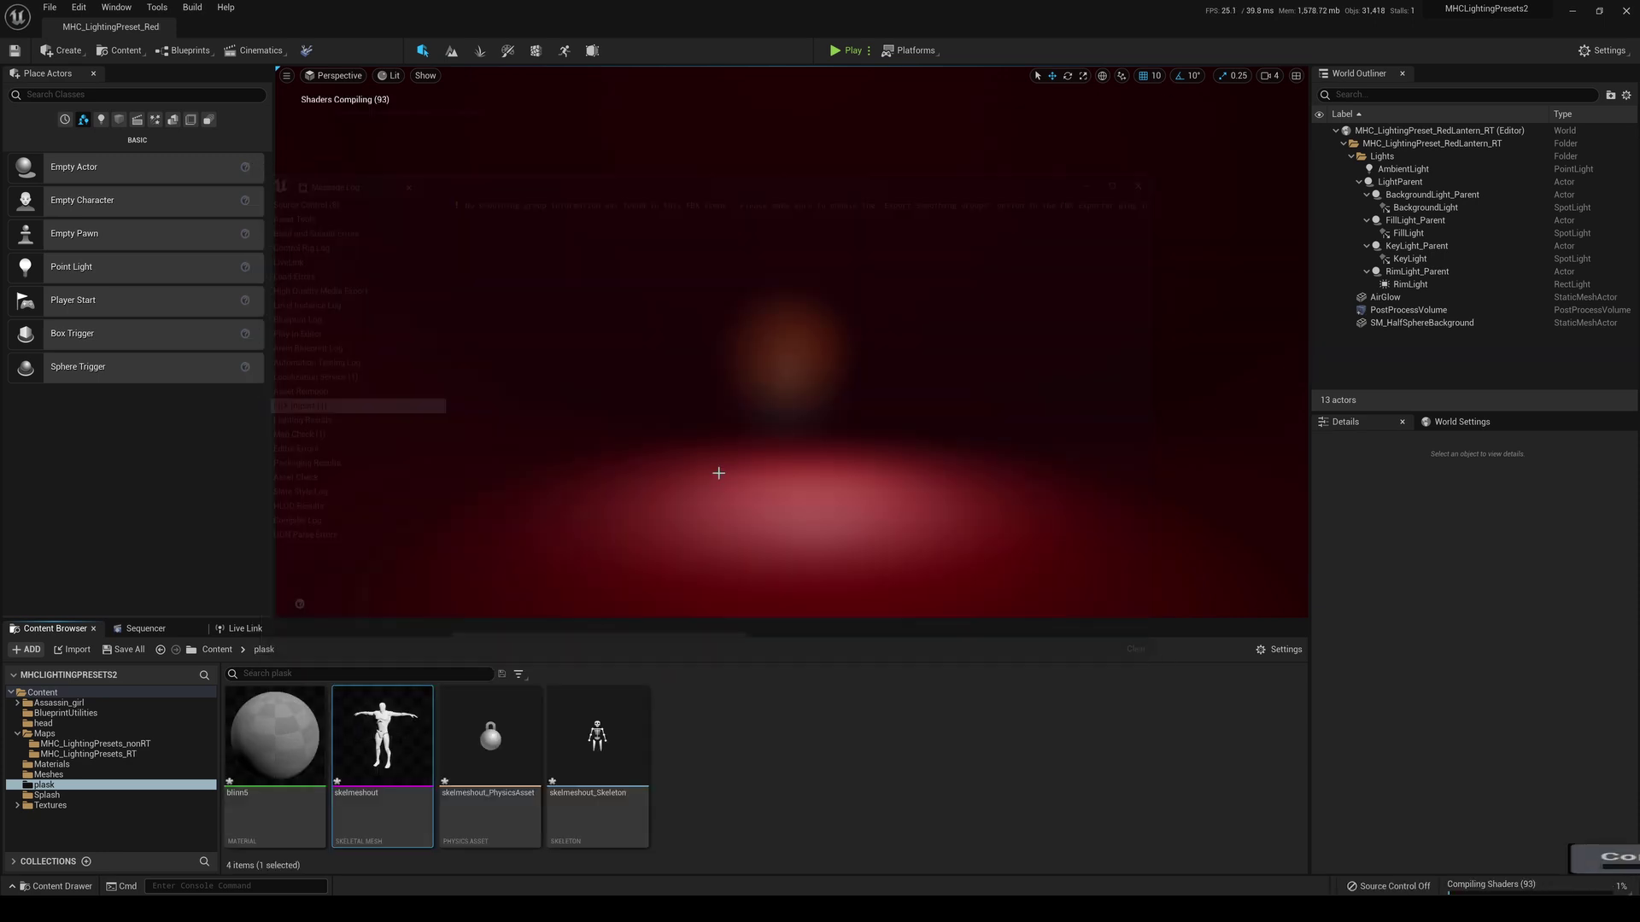
drag(403, 771, 831, 489)
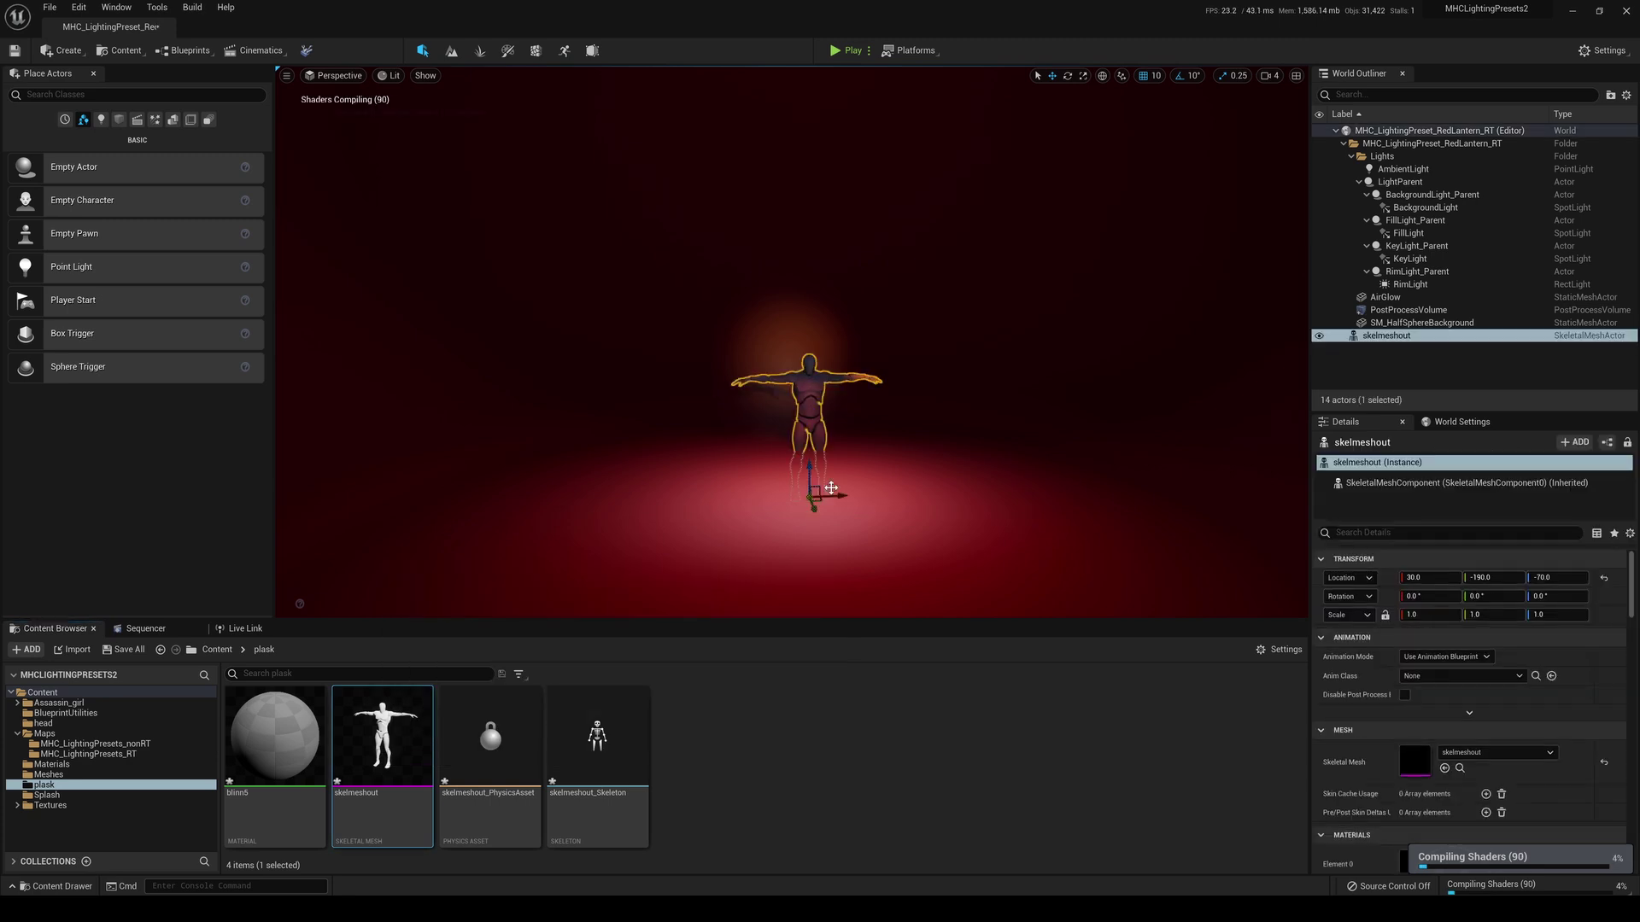
key(Delete)
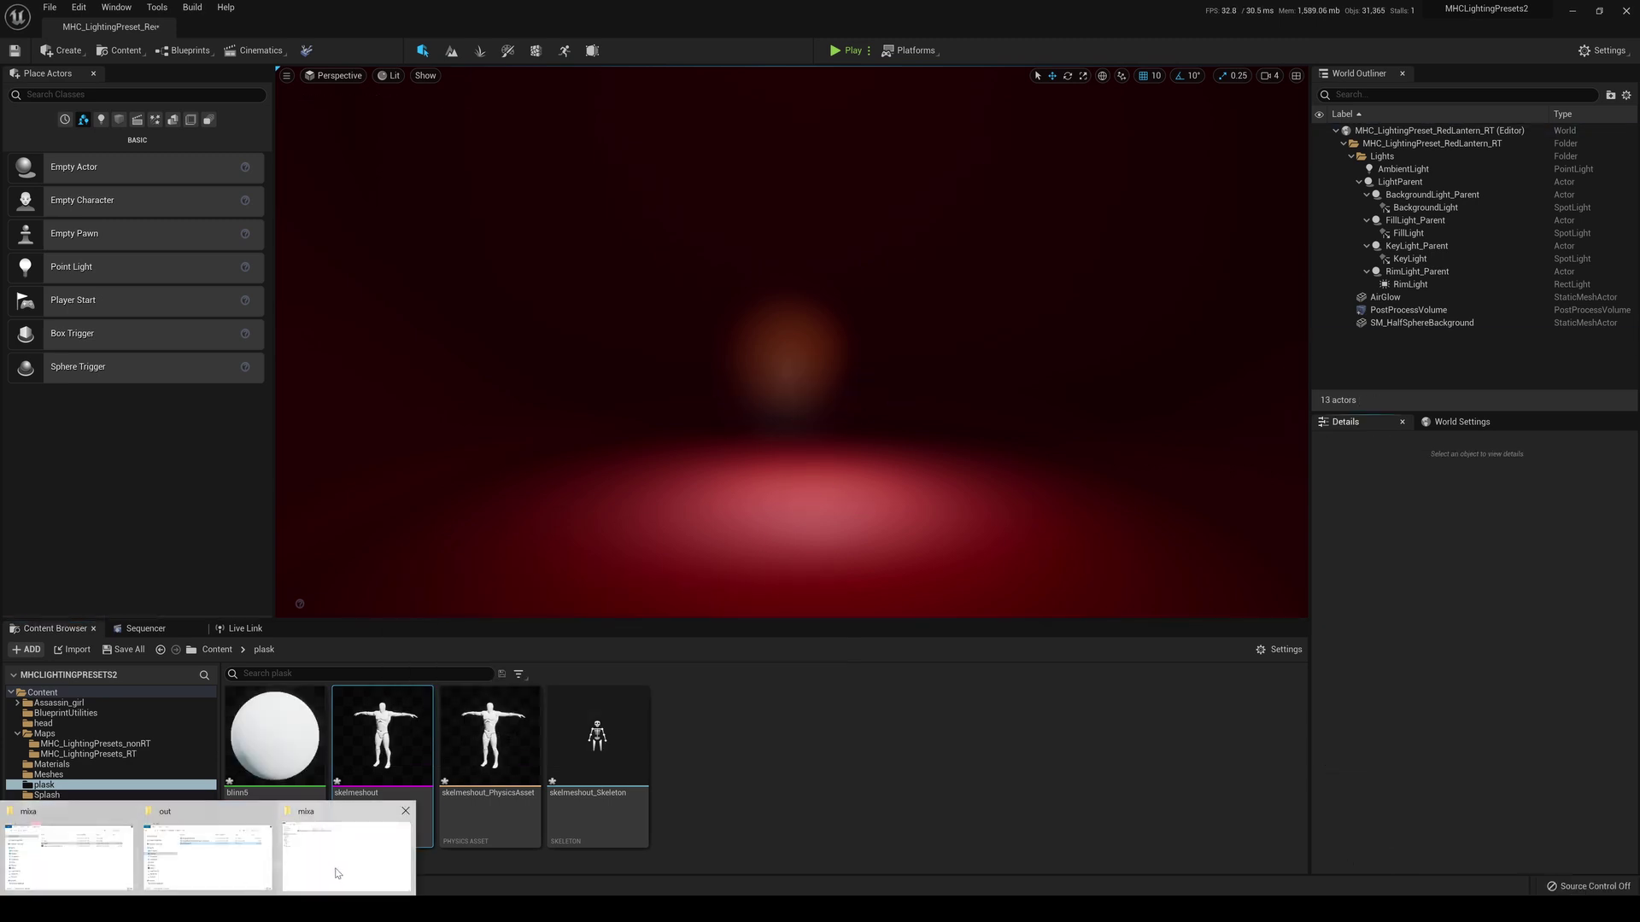
Step: Import actualanimationout into plask with Import Rotation X set to 0, then close the message log
click(208, 846)
click(1087, 435)
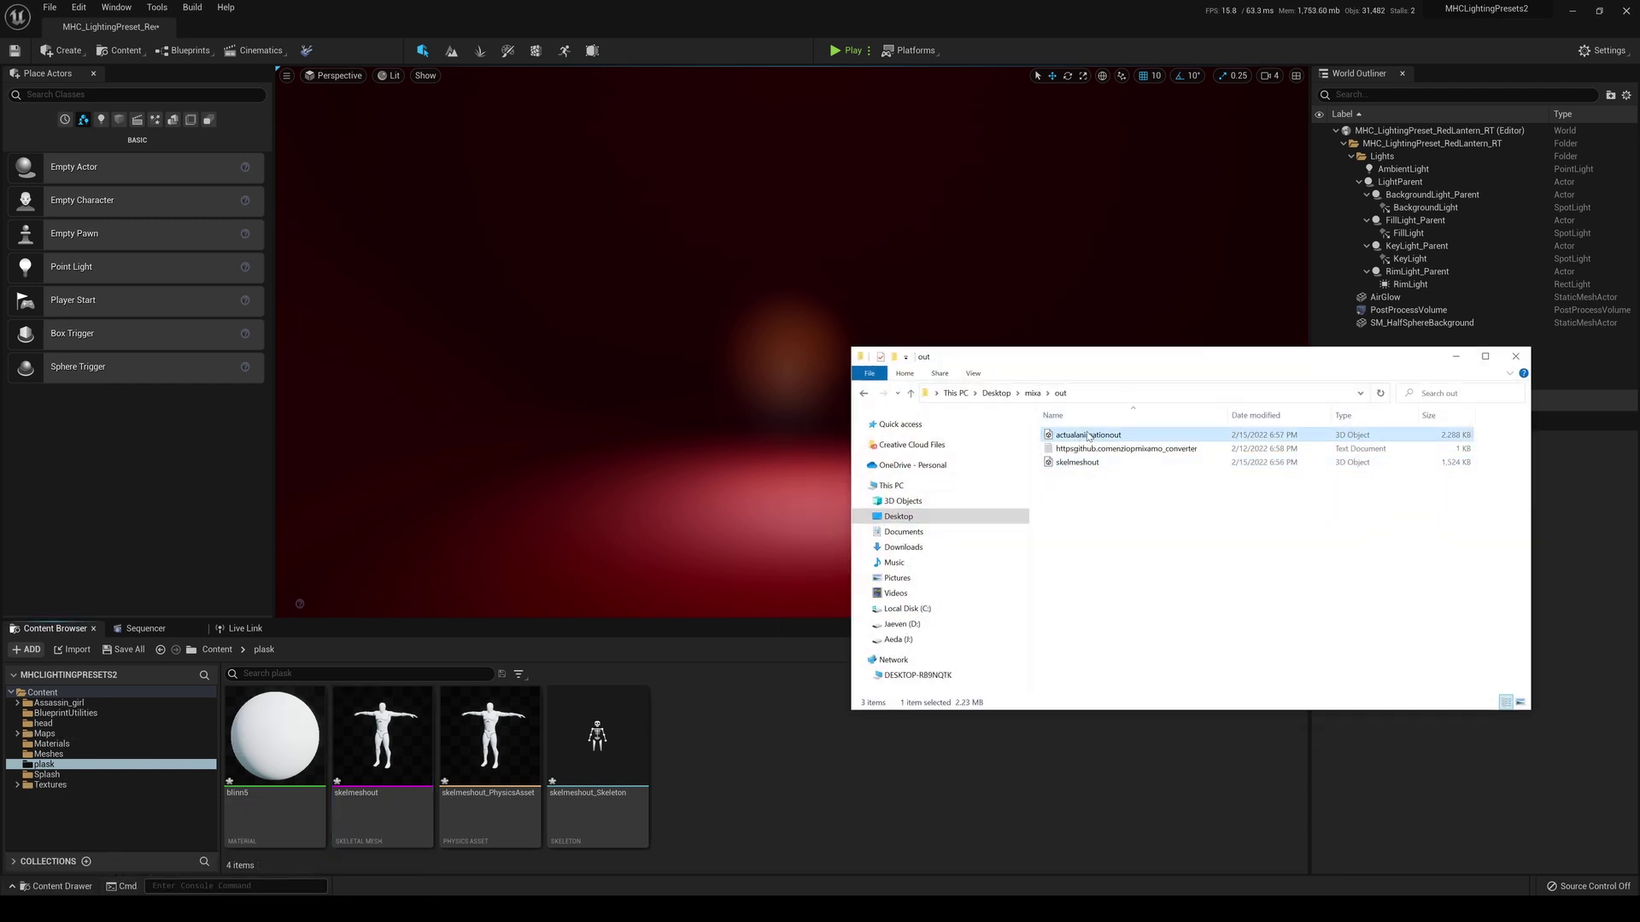
drag(715, 770, 715, 772)
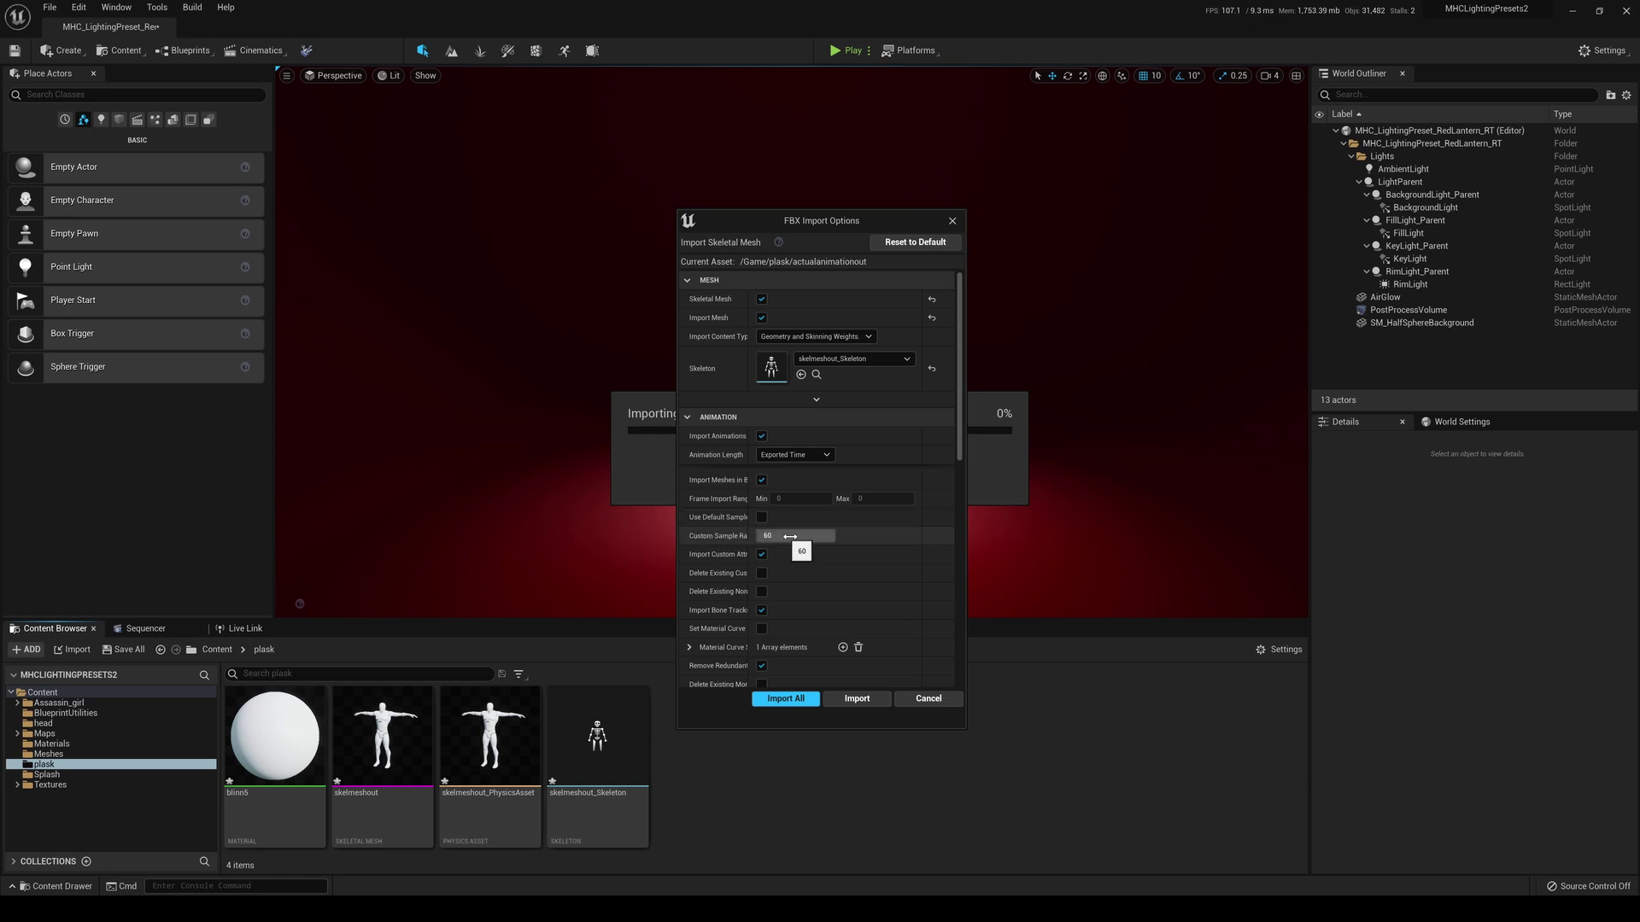
scroll(784, 543, down, 5)
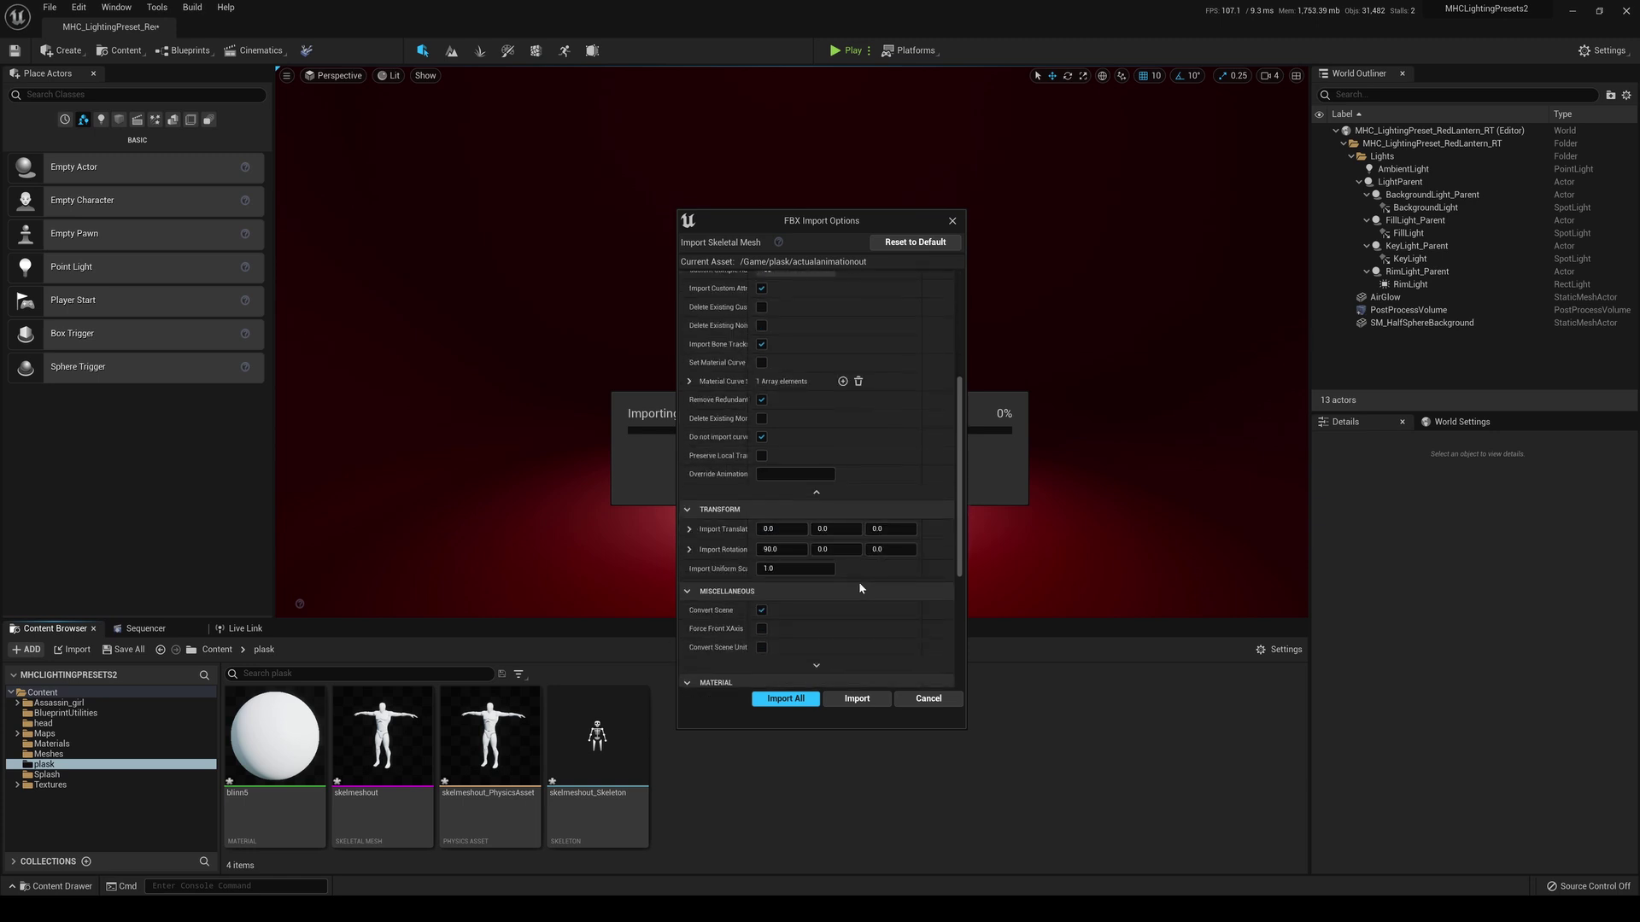
click(784, 550)
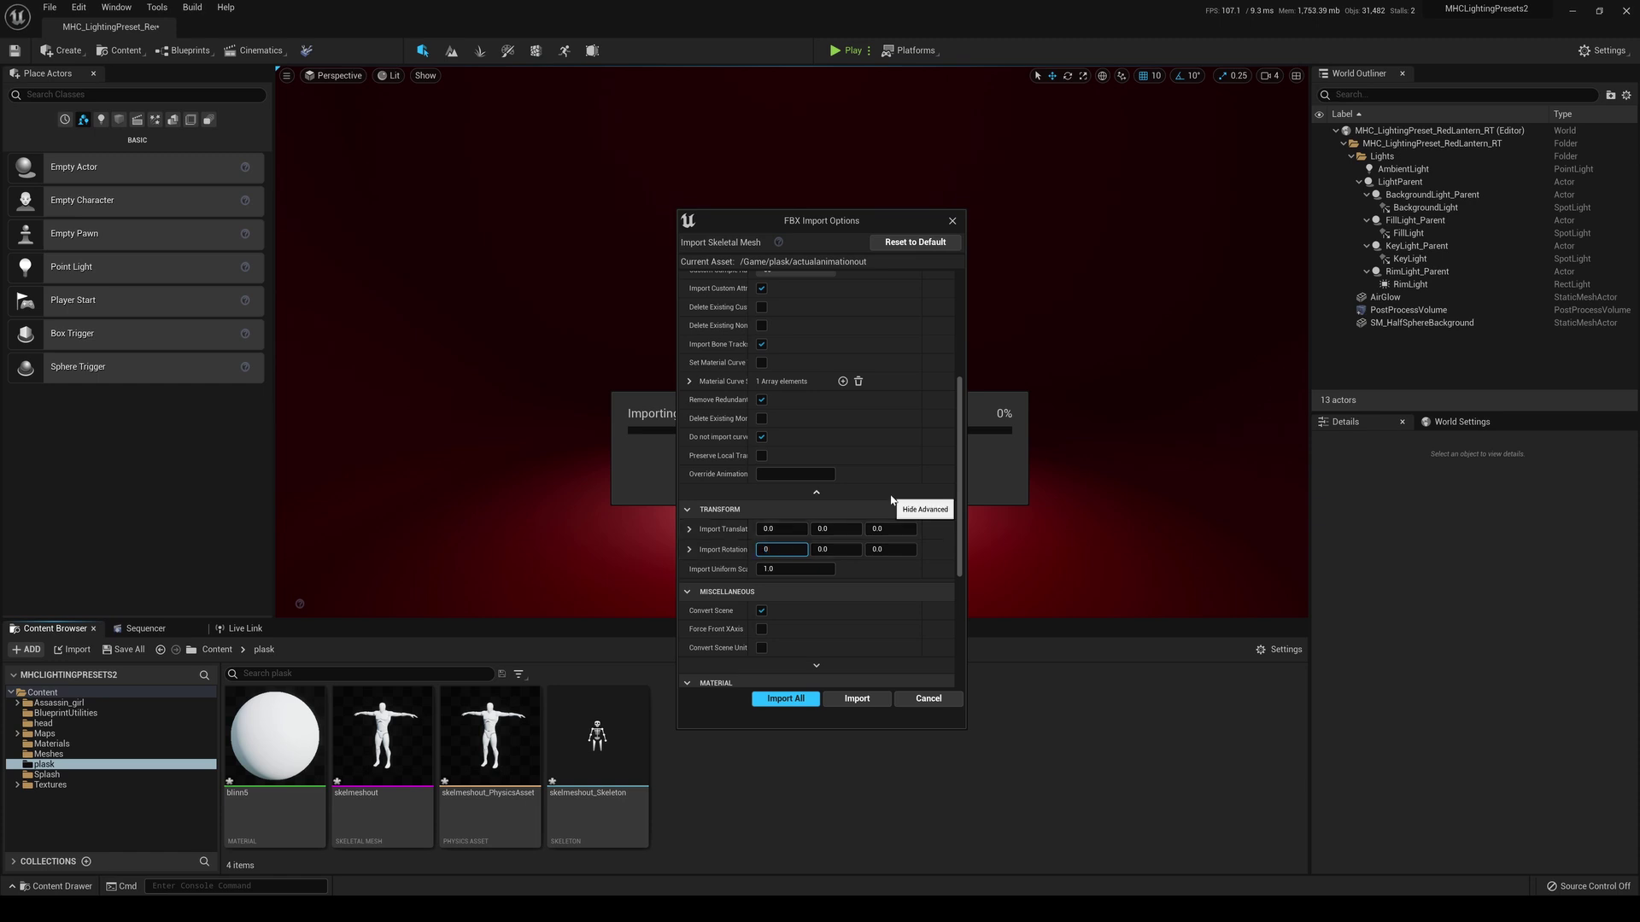
key(Return)
scroll(854, 649, down, 1)
click(856, 699)
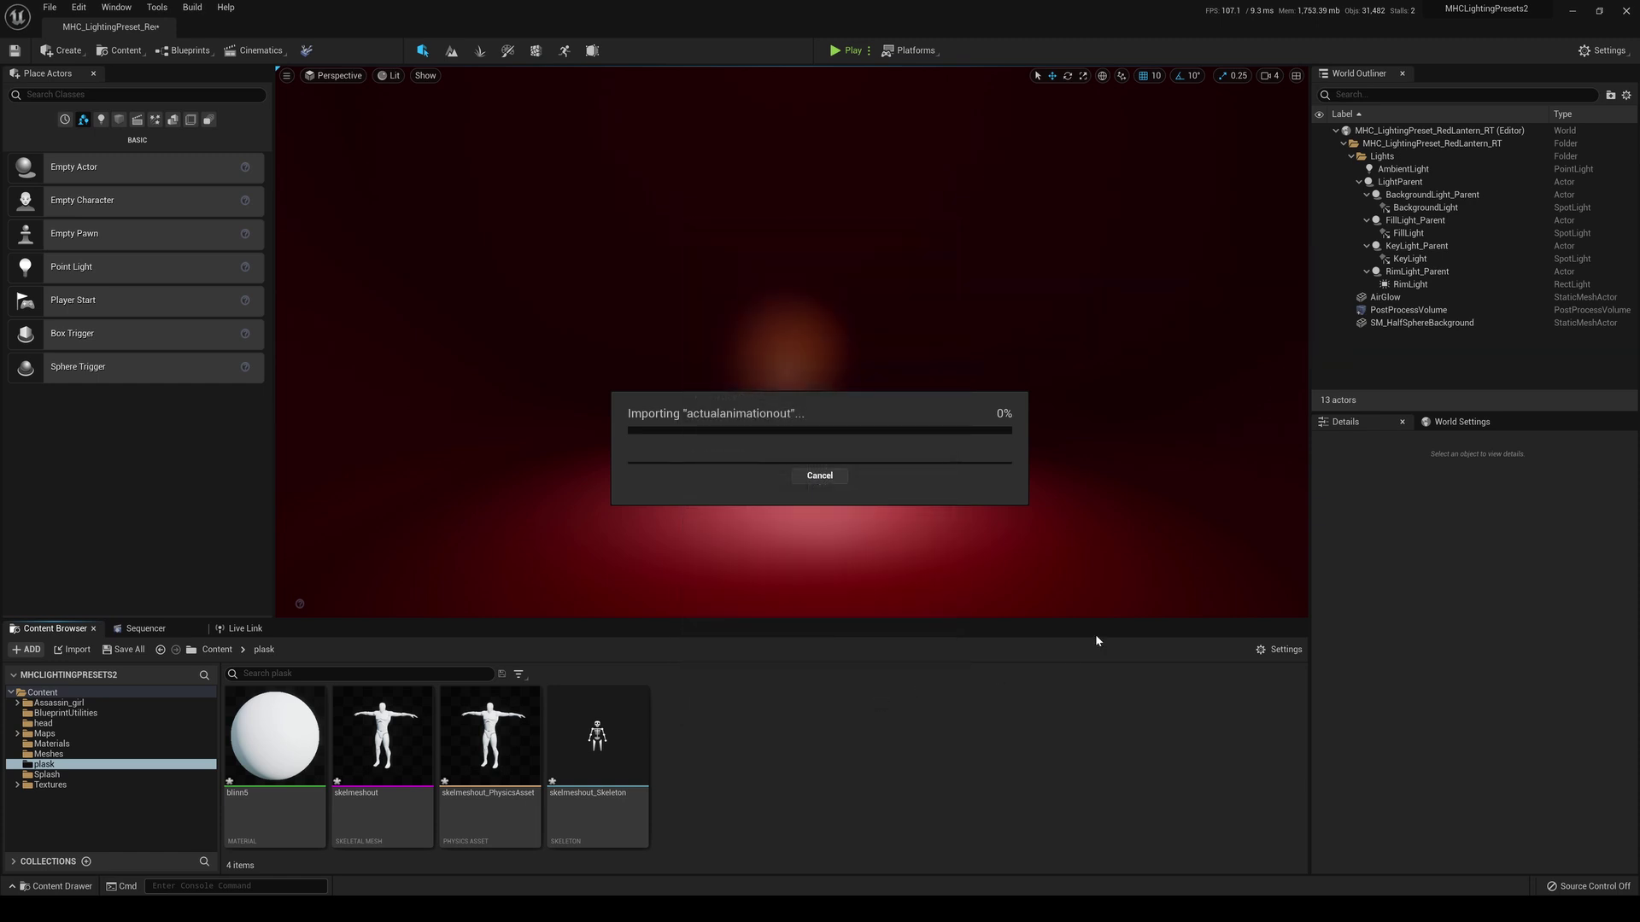
click(1160, 182)
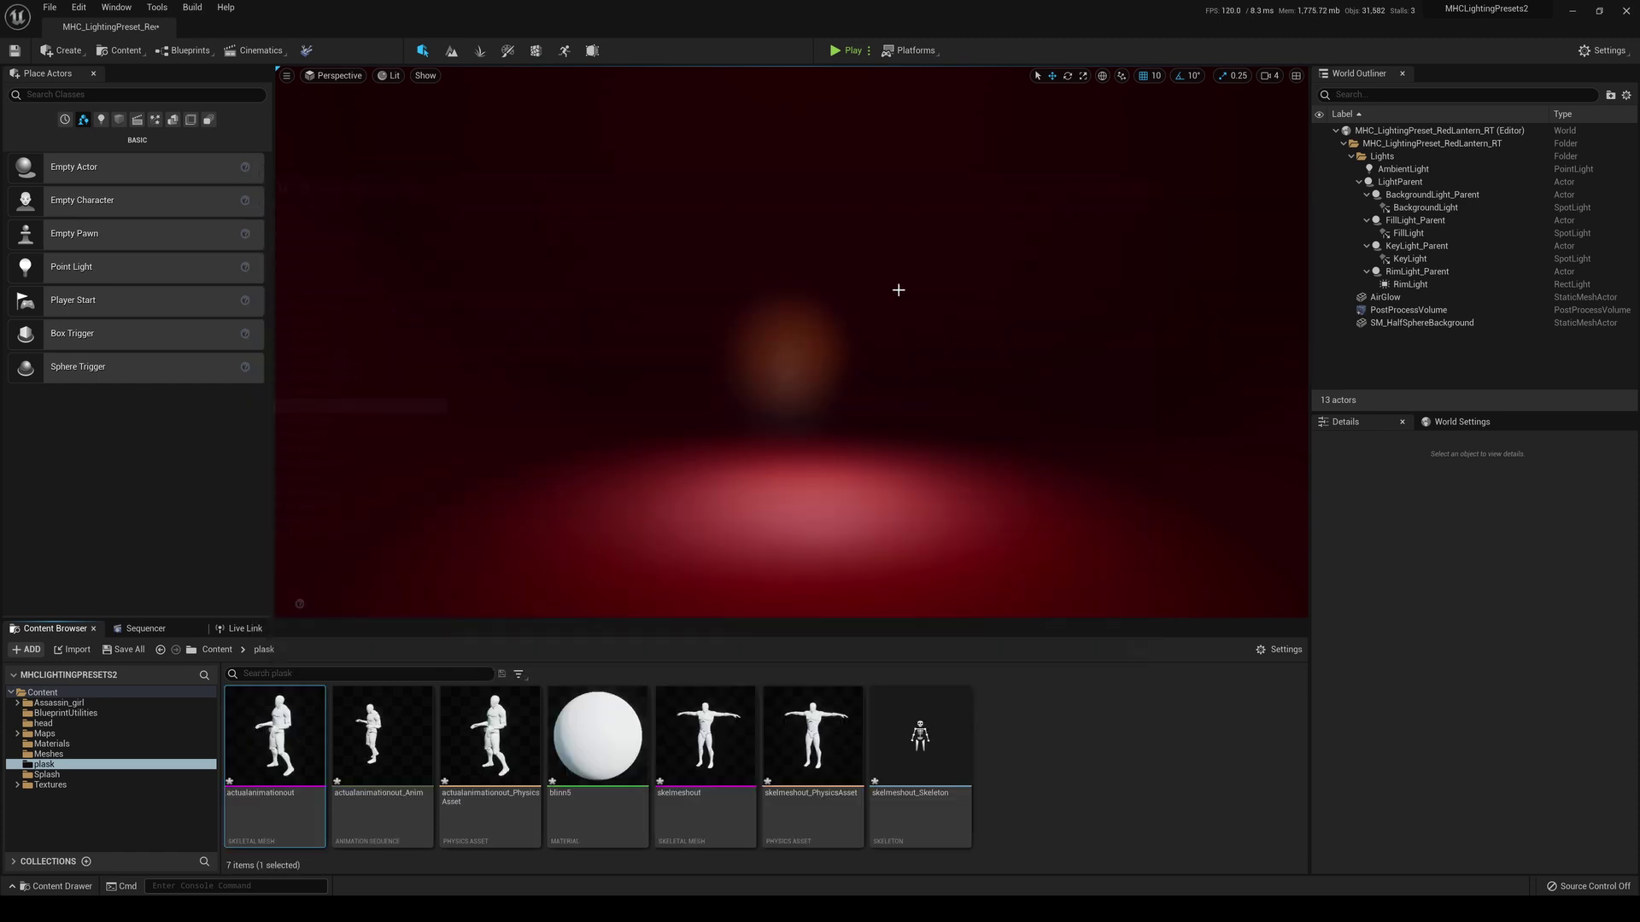
Step: Play and stop actualanimationout_Anim in preview, close it, and open skelmeshout_Skeleton
double_click(388, 731)
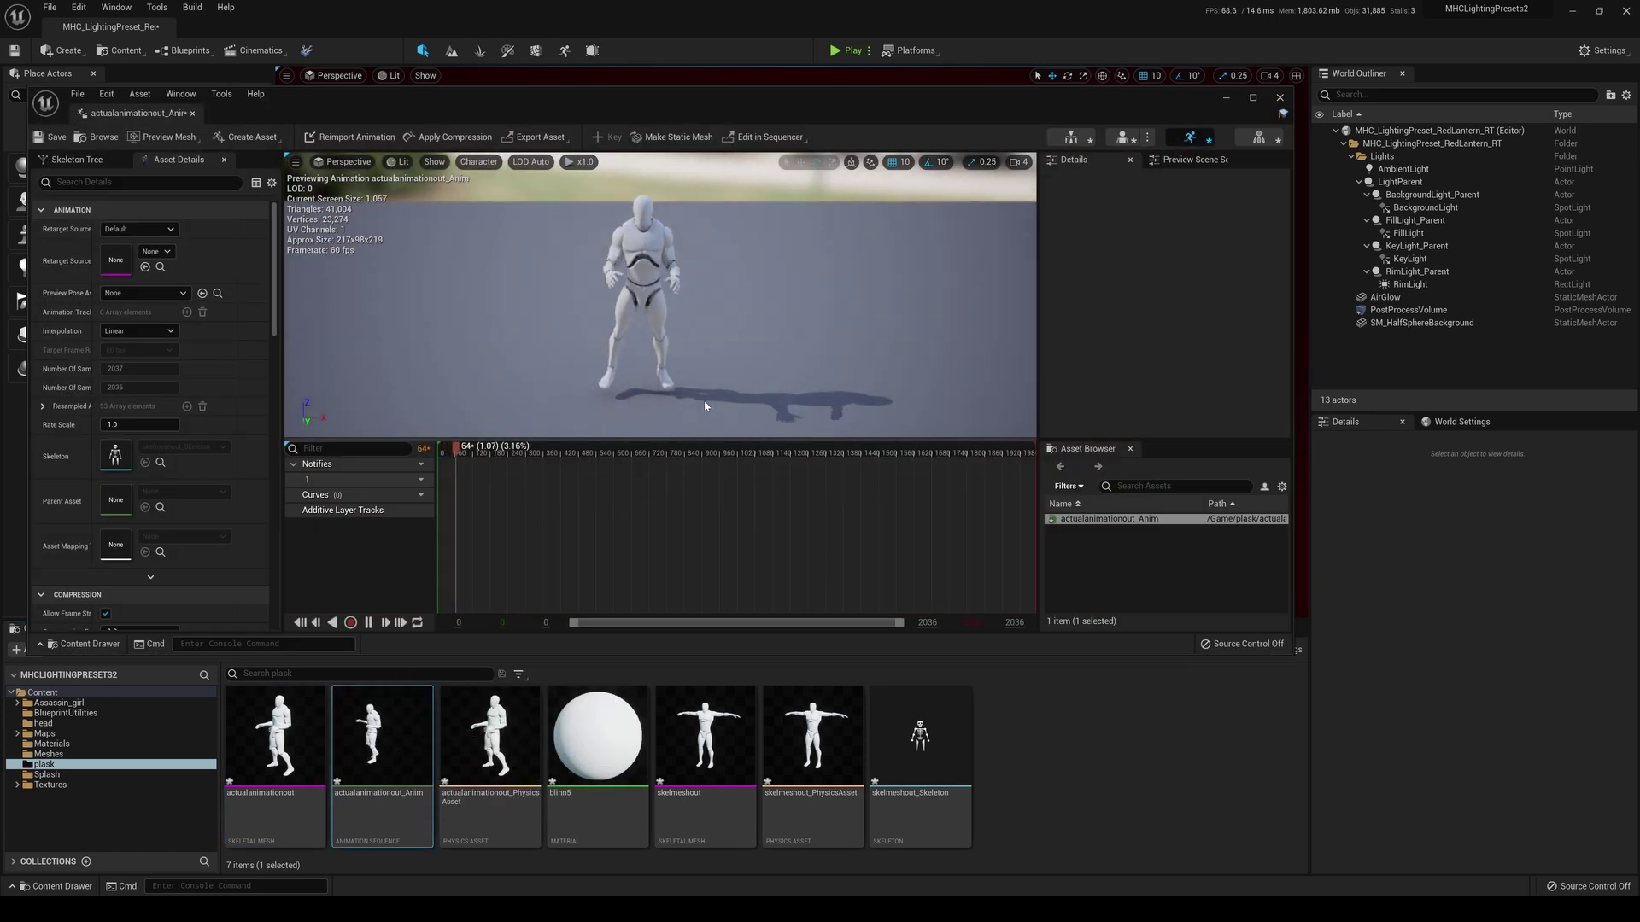
click(369, 622)
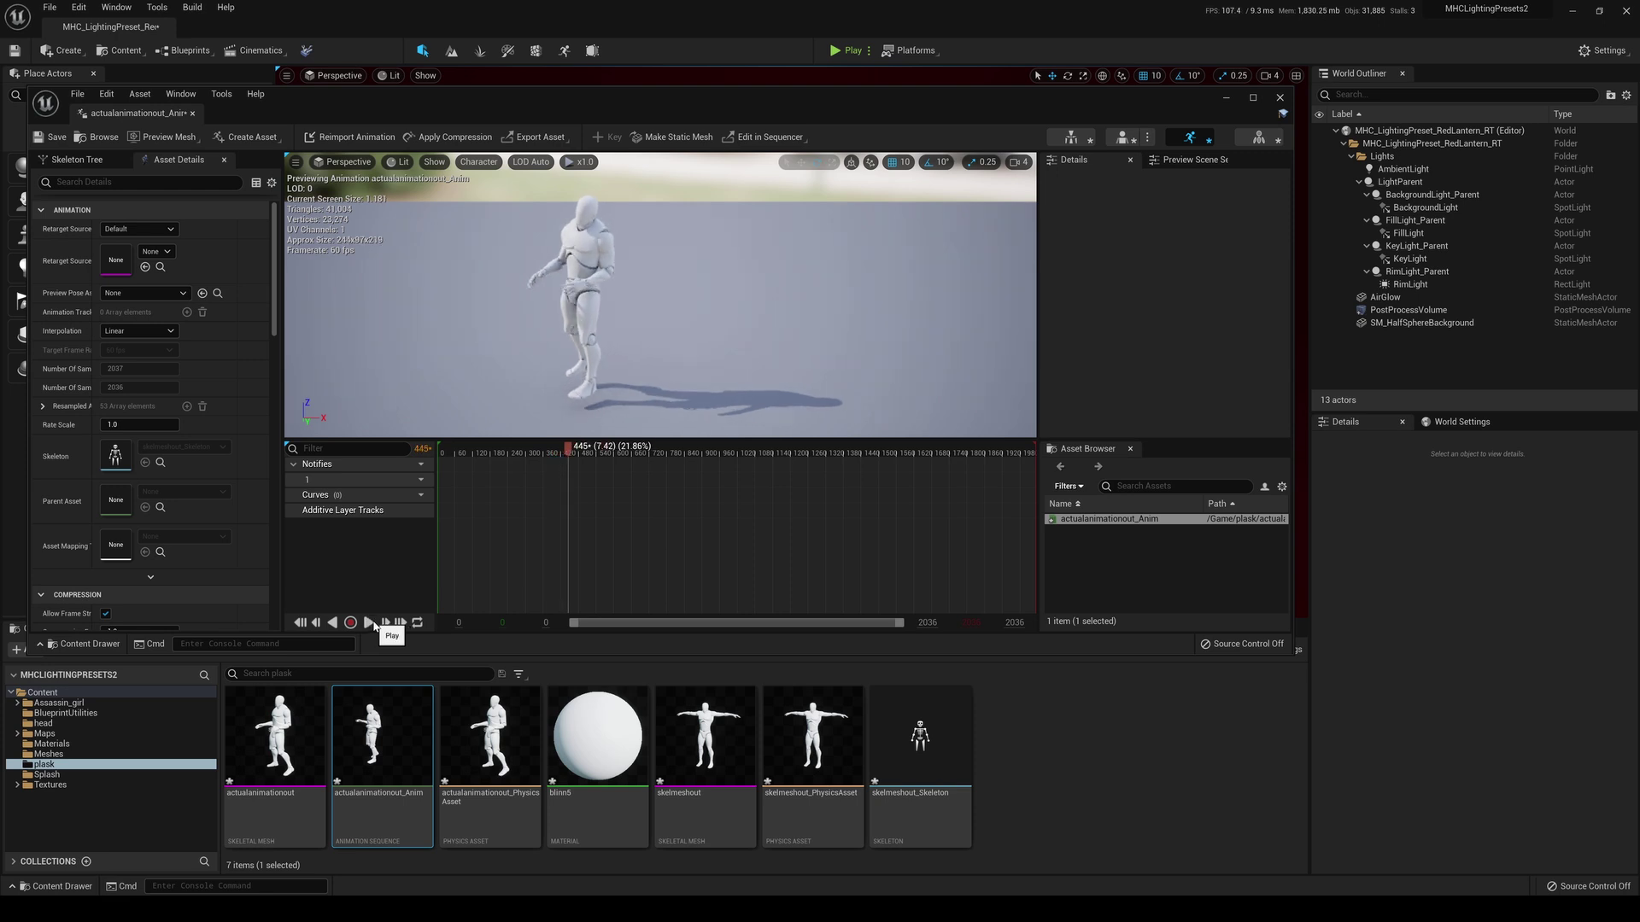
click(1278, 97)
double_click(943, 724)
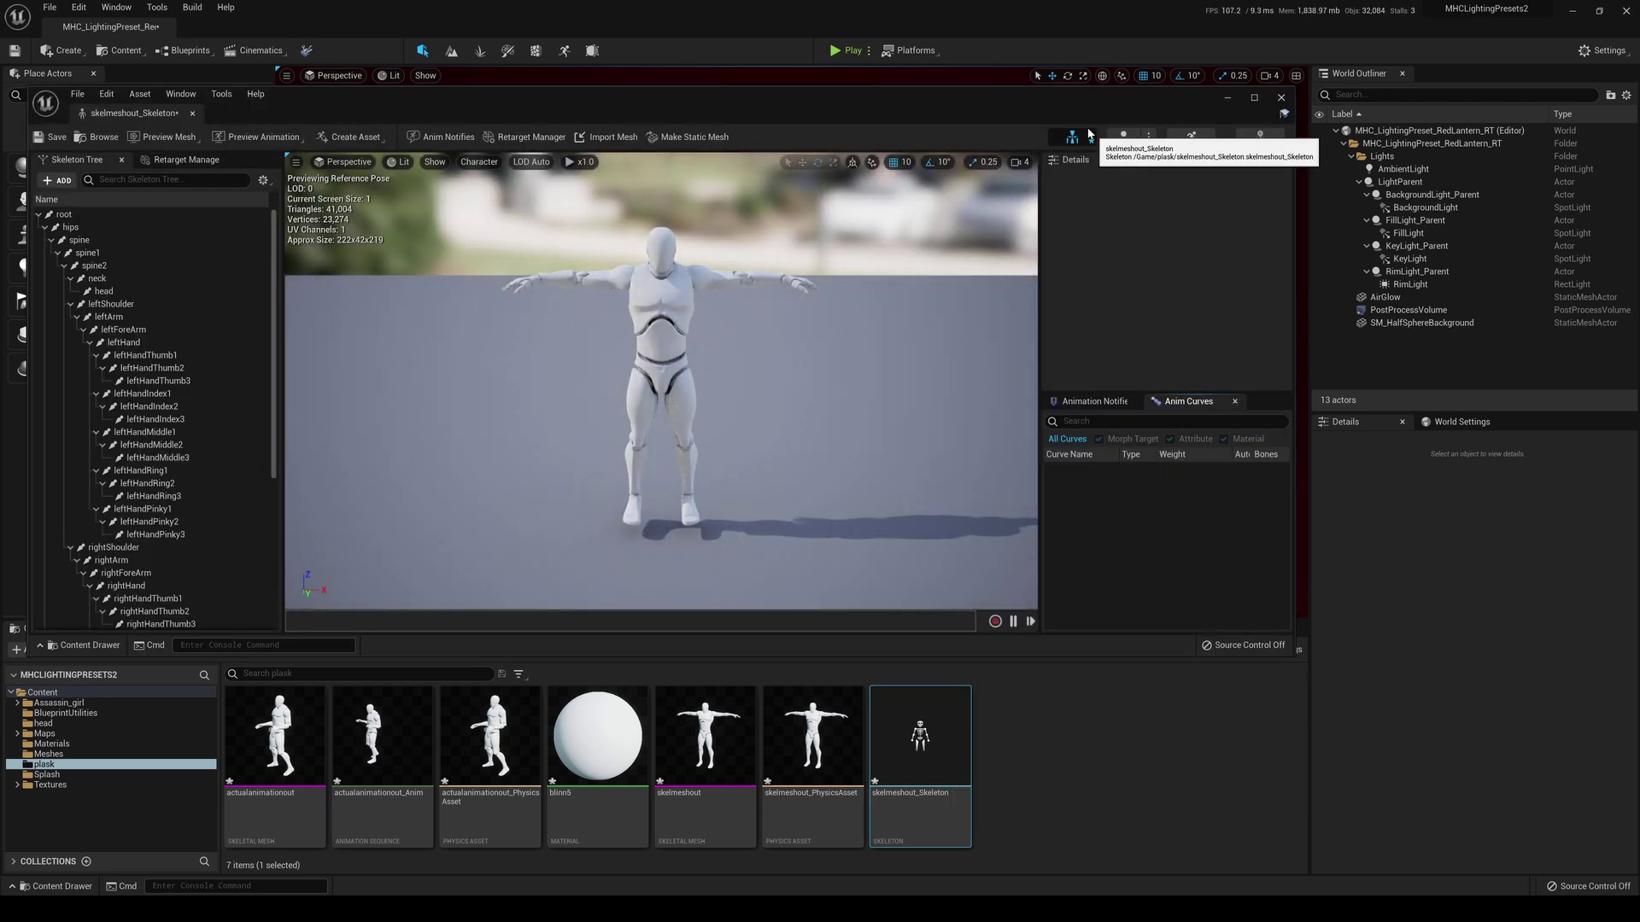
Step: Maximize the Skeleton editor and display All Hierarchy bones on the mannequin
click(1256, 98)
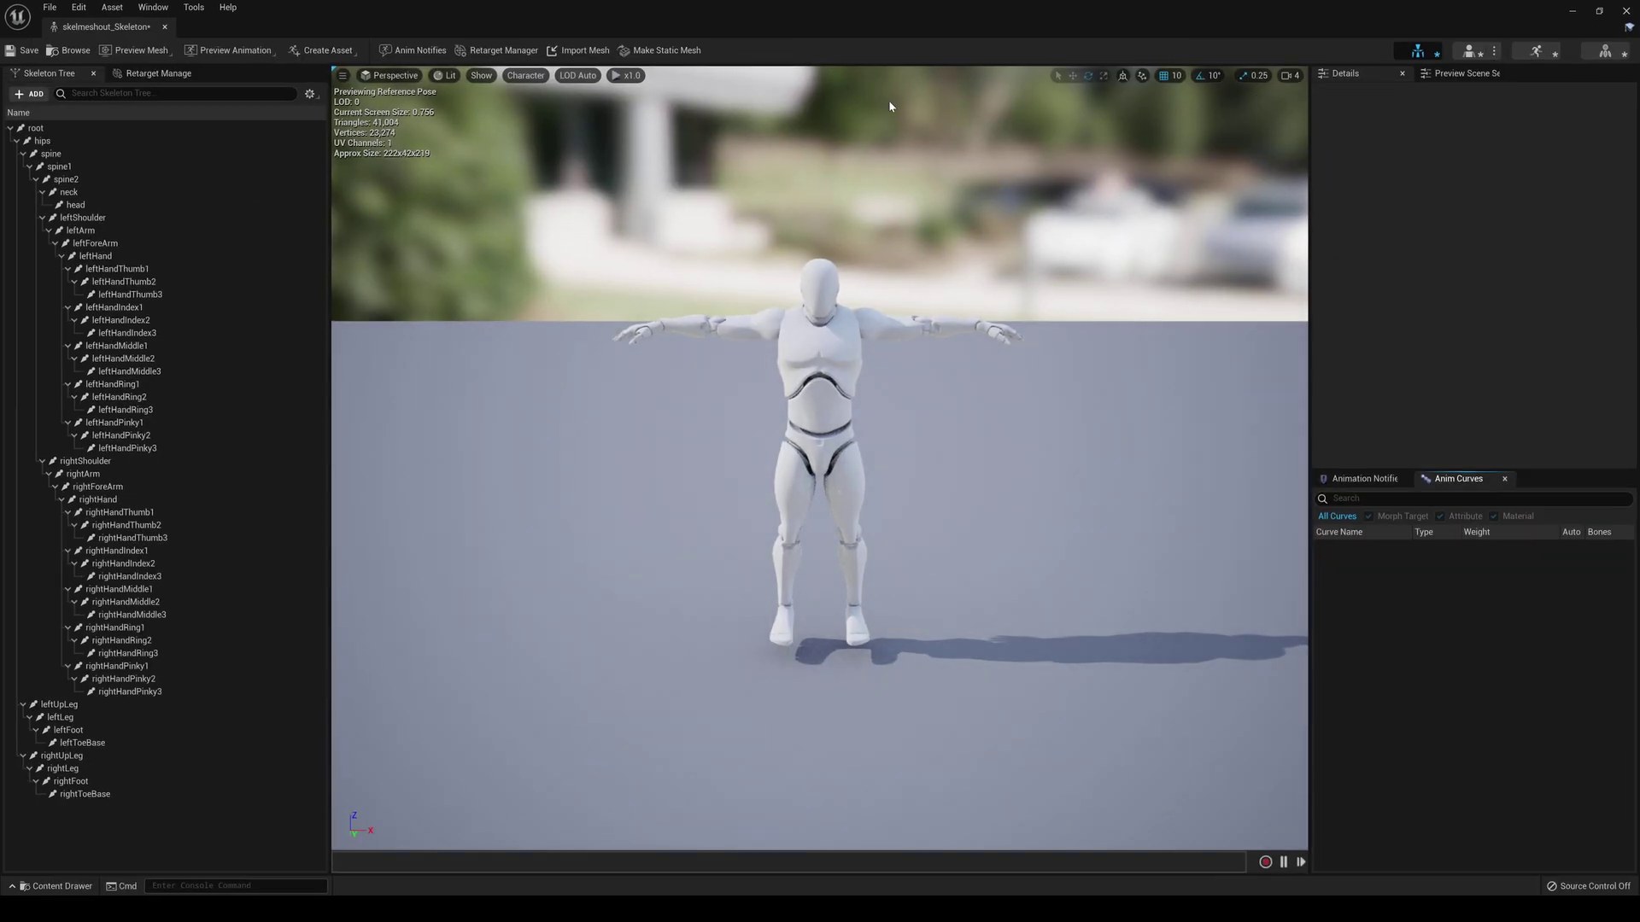
click(49, 128)
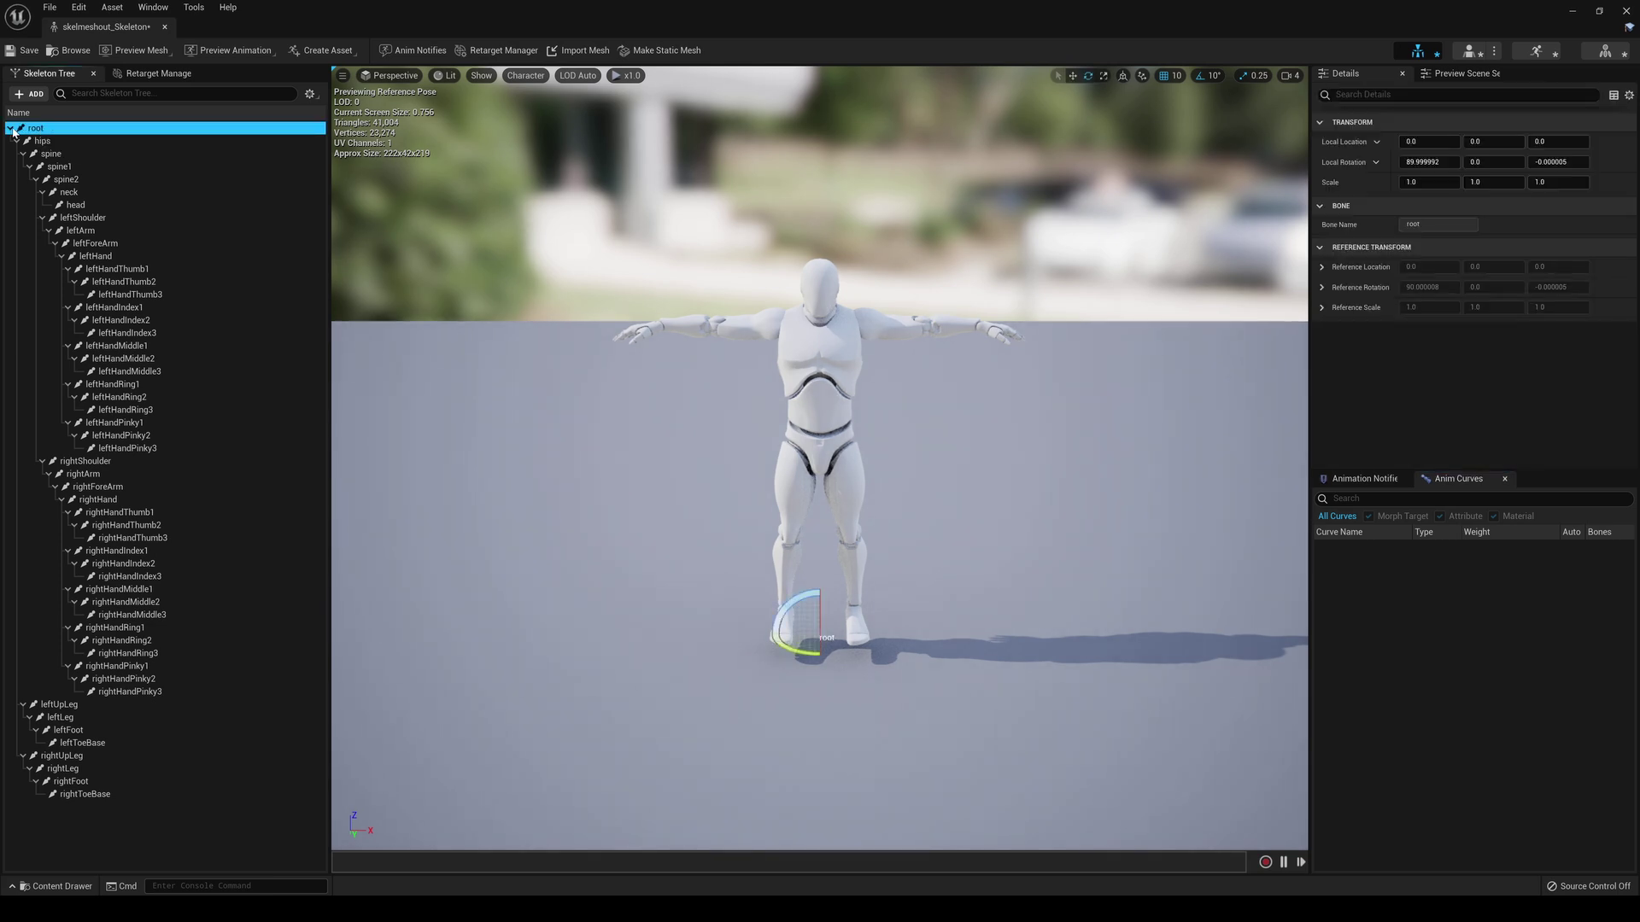
click(526, 75)
mouse_move(547, 137)
click(651, 201)
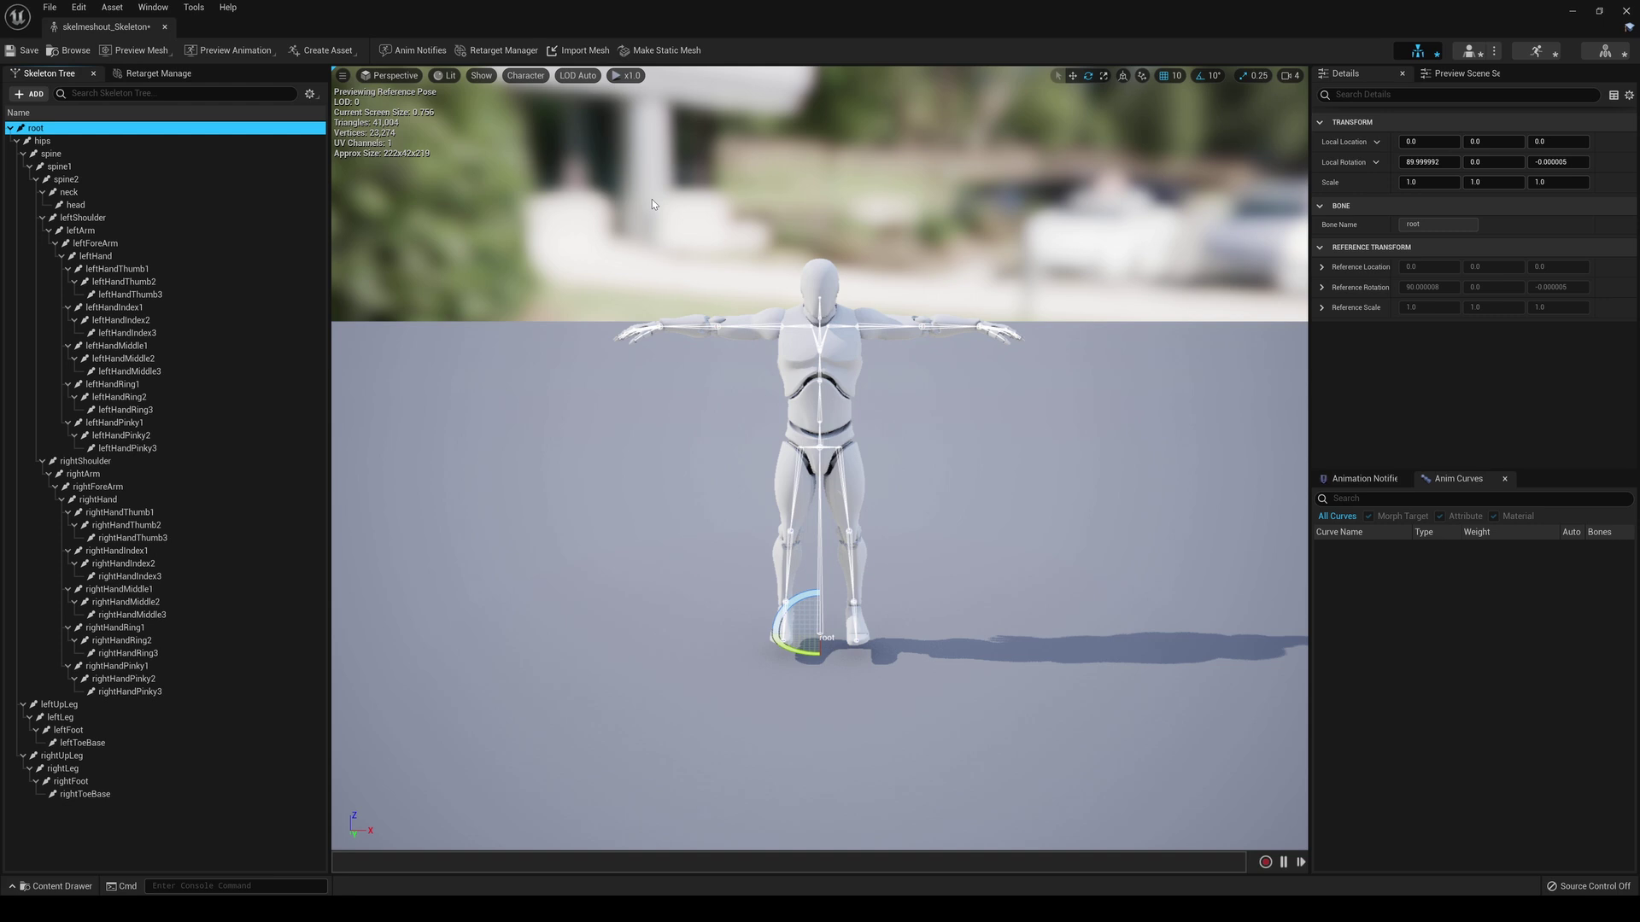
click(812, 654)
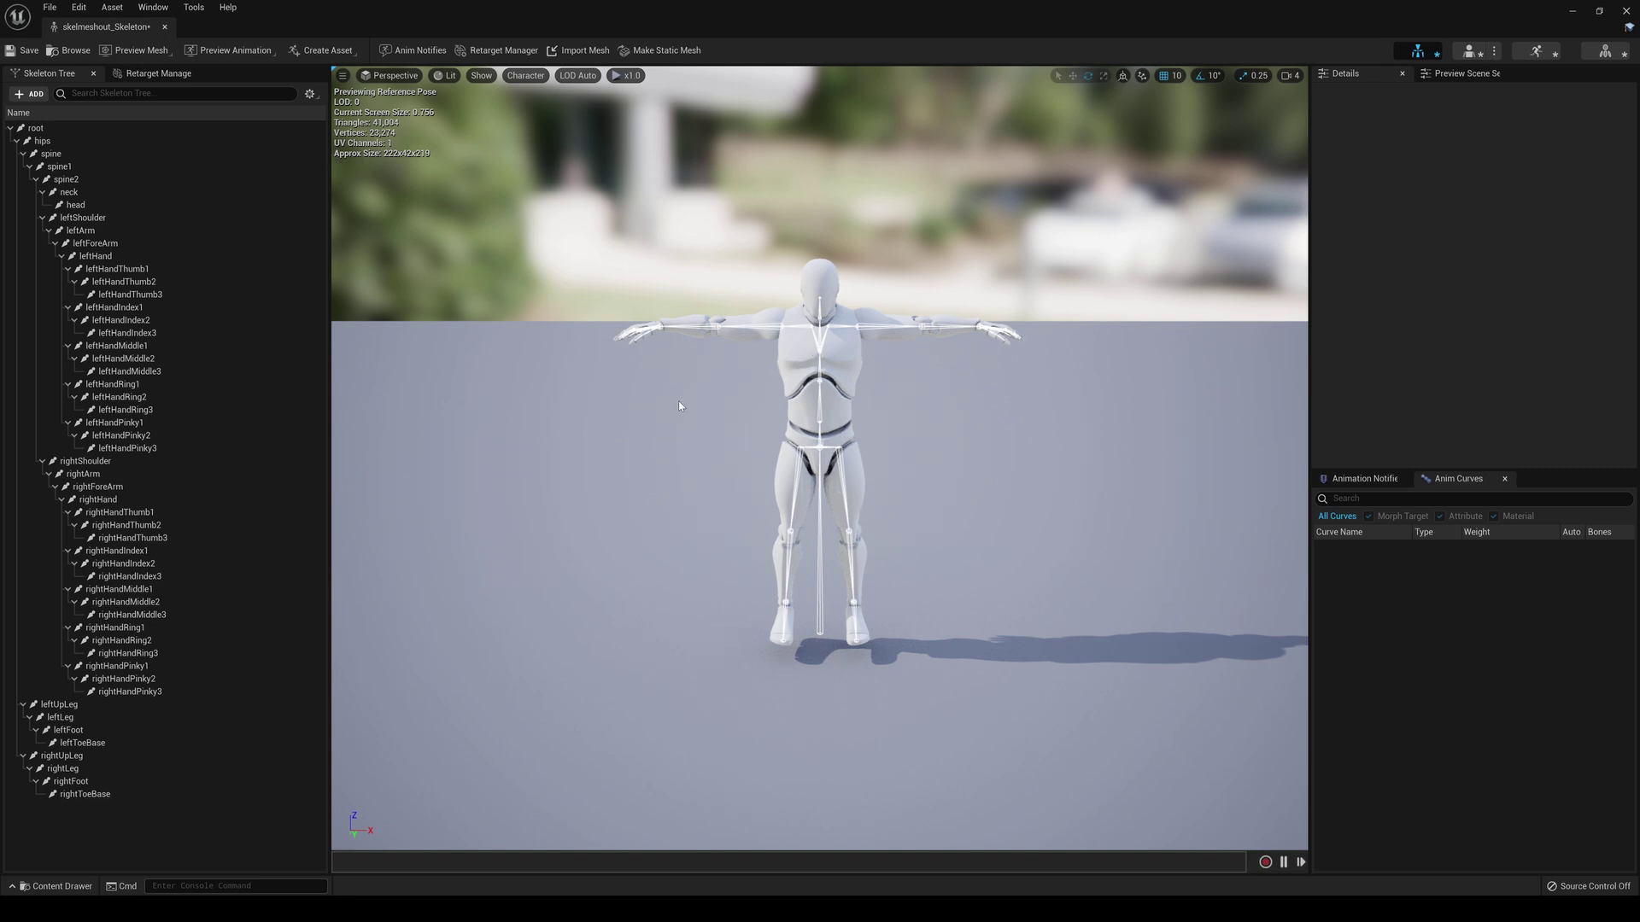
Step: Assign the Humanoid rig in Retarget Manager, then drag actualanimationout_Anim into the level
click(155, 74)
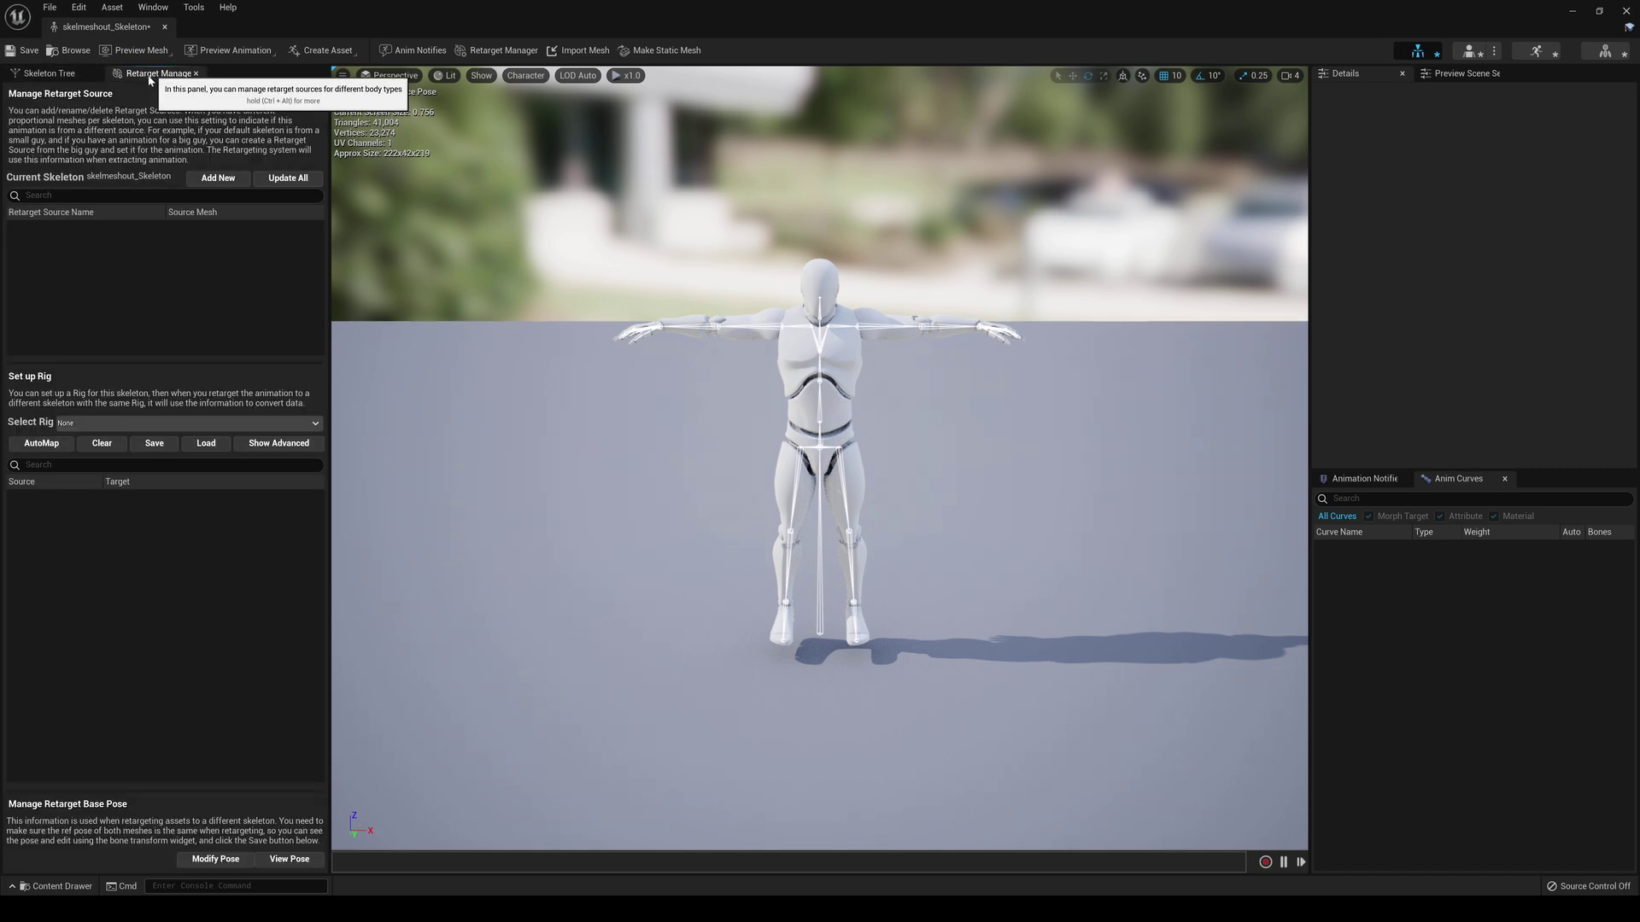
click(111, 423)
click(106, 457)
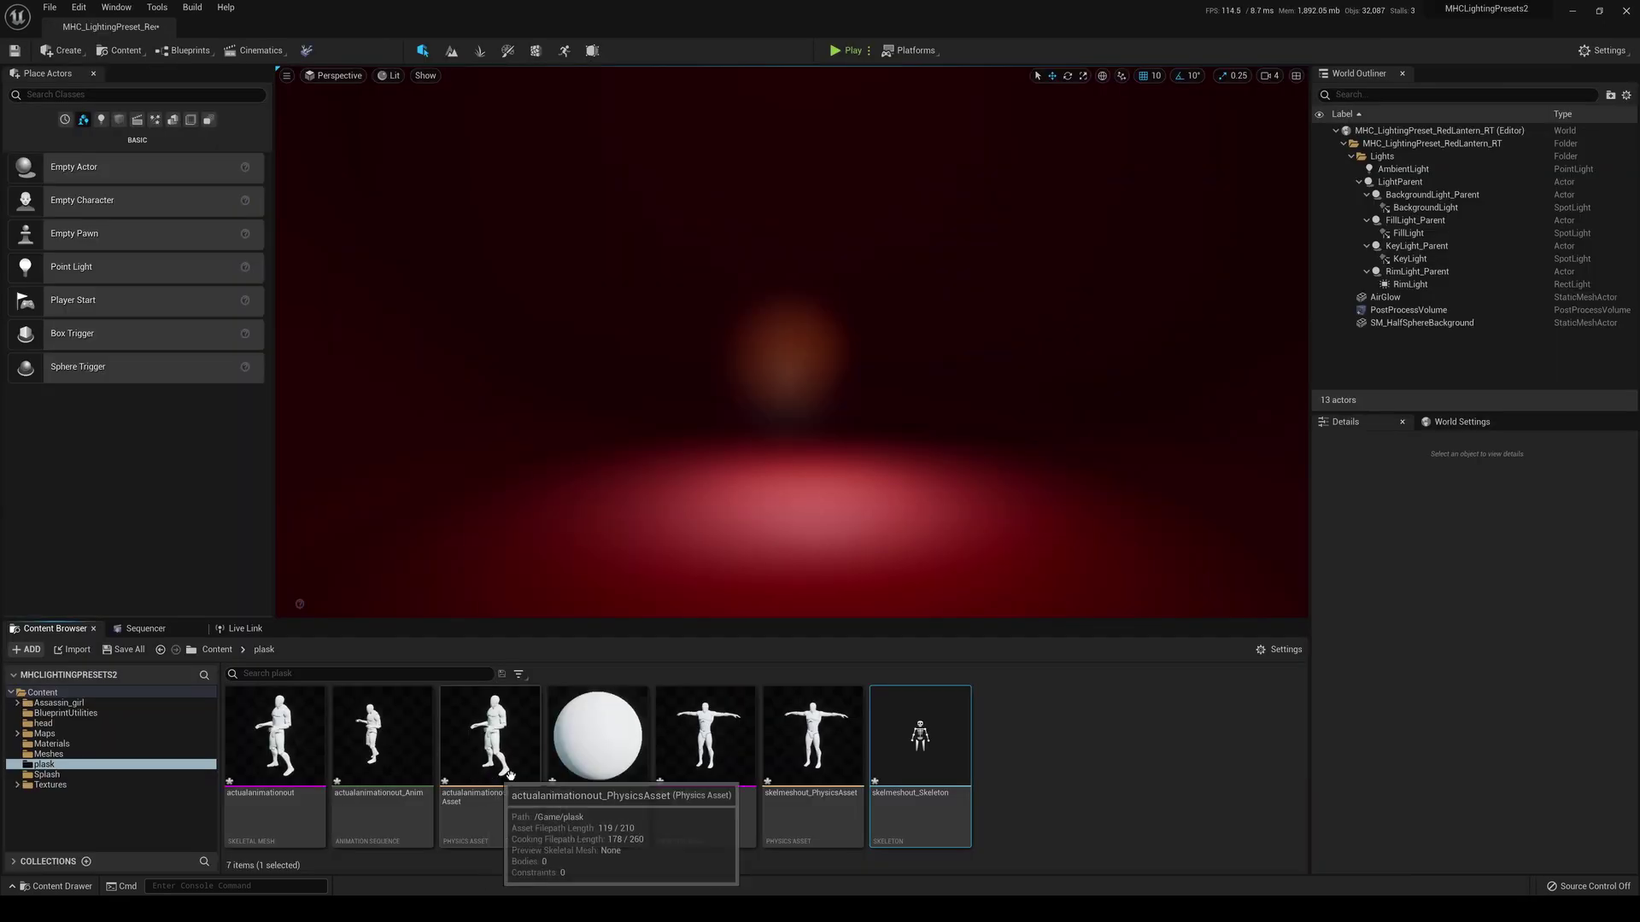
drag(382, 735, 790, 562)
Step: Reset the mannequin's location to the origin and start Play-In-Editor to watch the mocap animation
click(1603, 581)
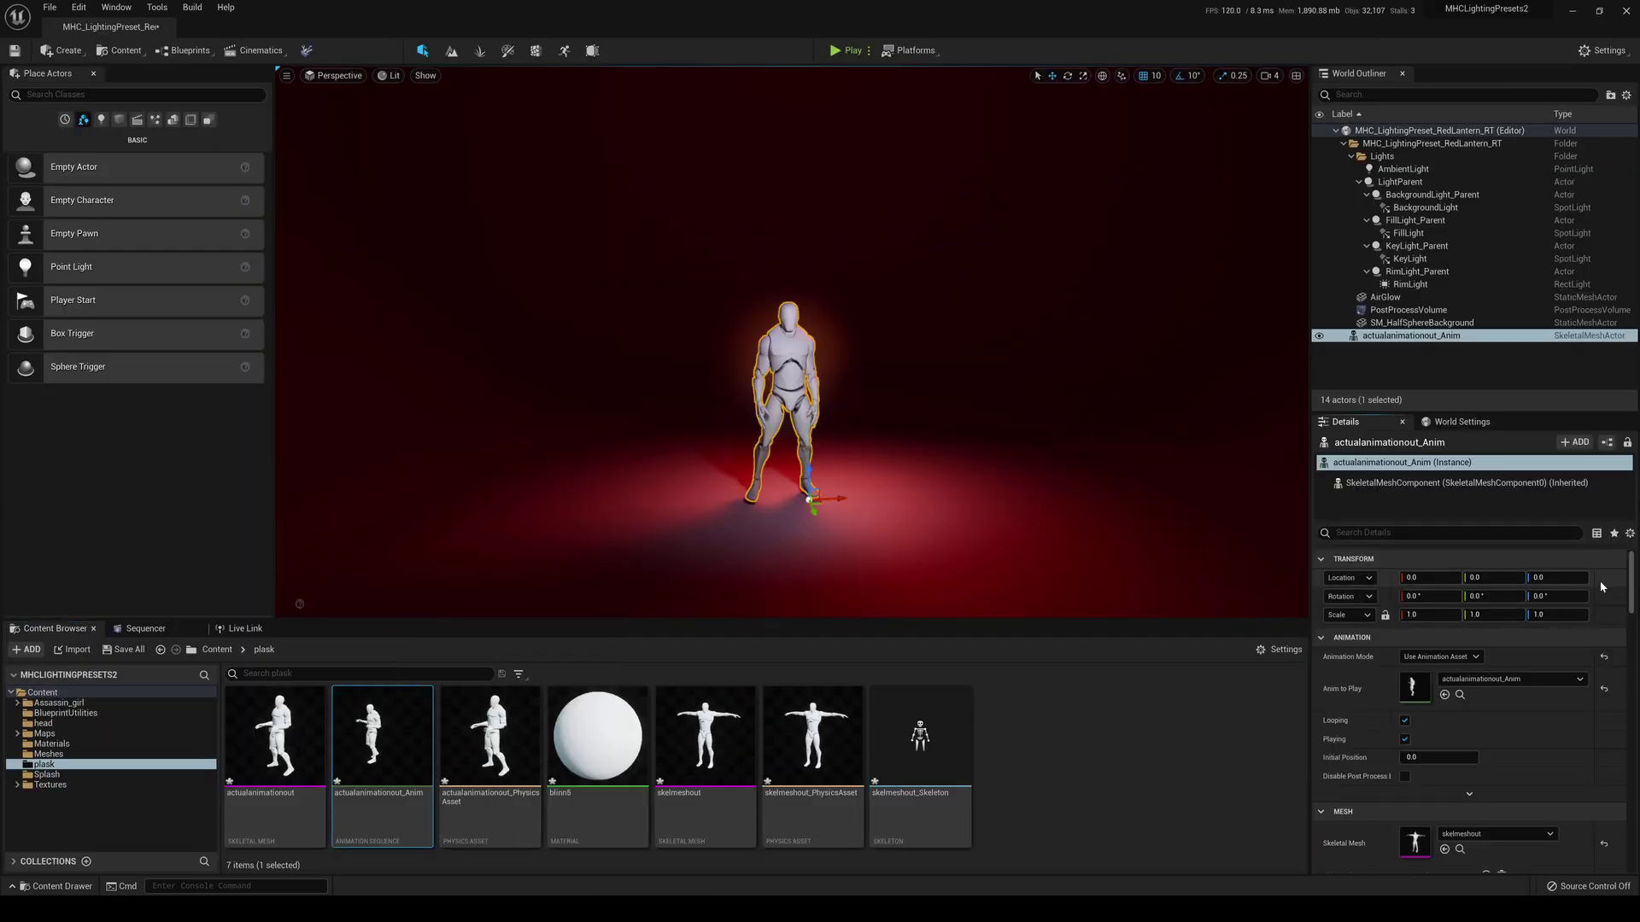
click(846, 52)
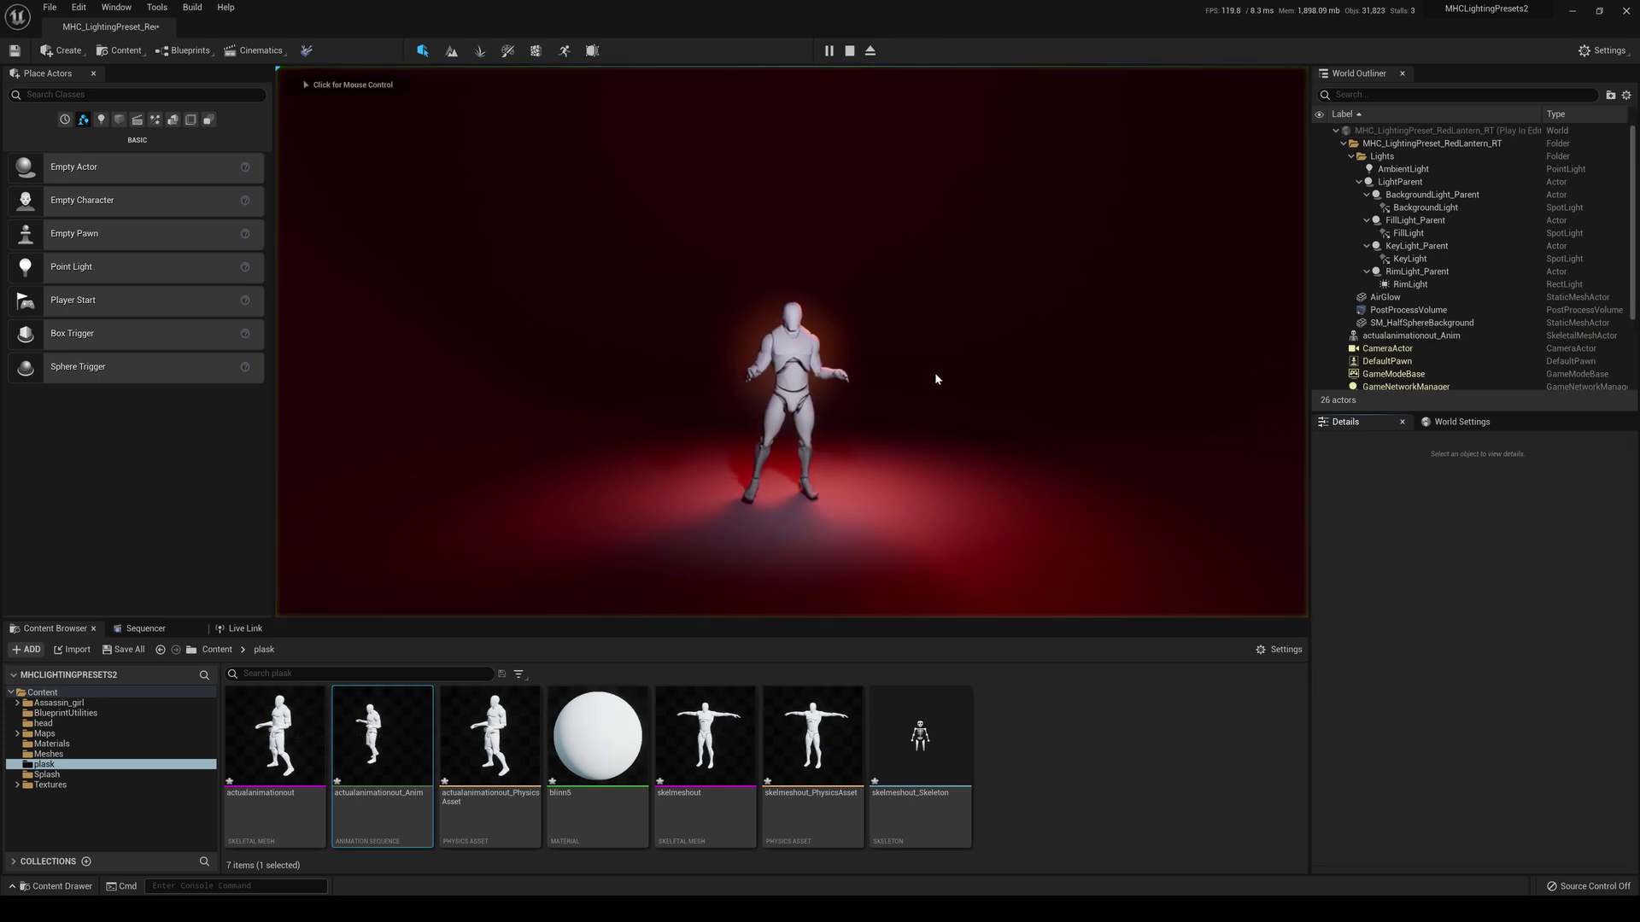